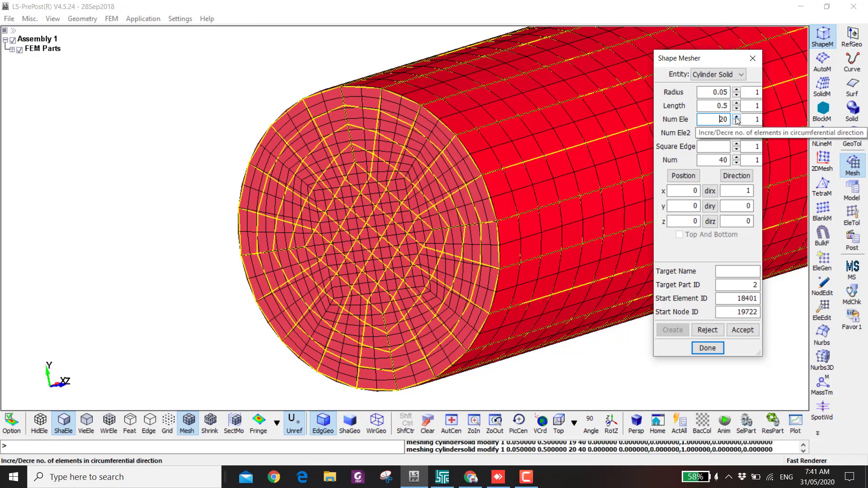
Step: Try 24 circumferential elements for the previewed solid cylinder mesh, and reject the preview
click(737, 116)
click(737, 116)
click(737, 117)
click(737, 117)
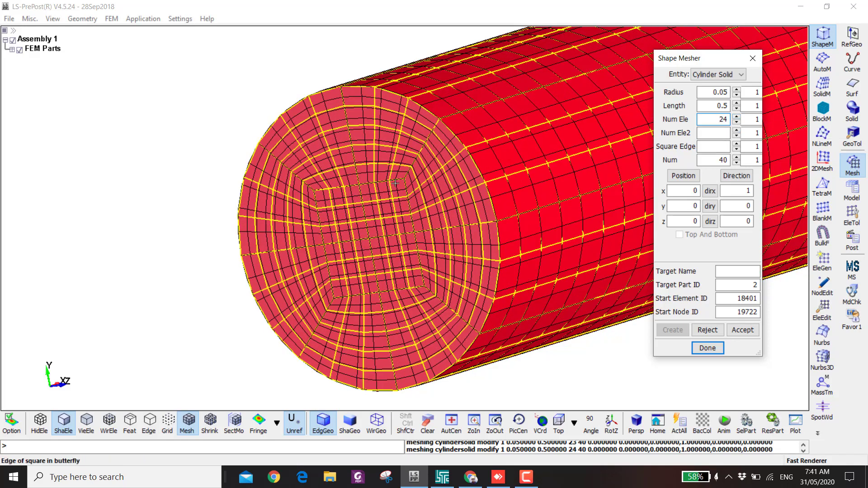
click(701, 332)
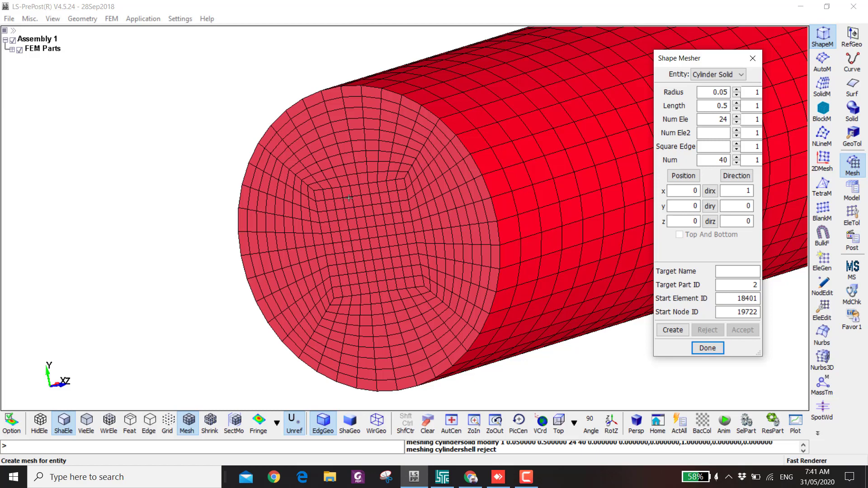
Step: Move the single outermost layer of elements at the cylinder's +X end into part ID 2, named Rotating End, and accept
scroll(408, 252, down, 2)
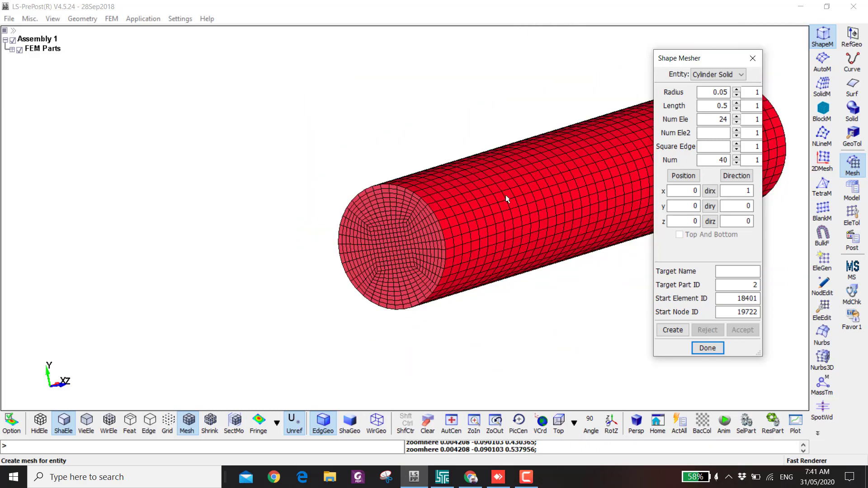
shift+middle_drag(506, 194, 388, 217)
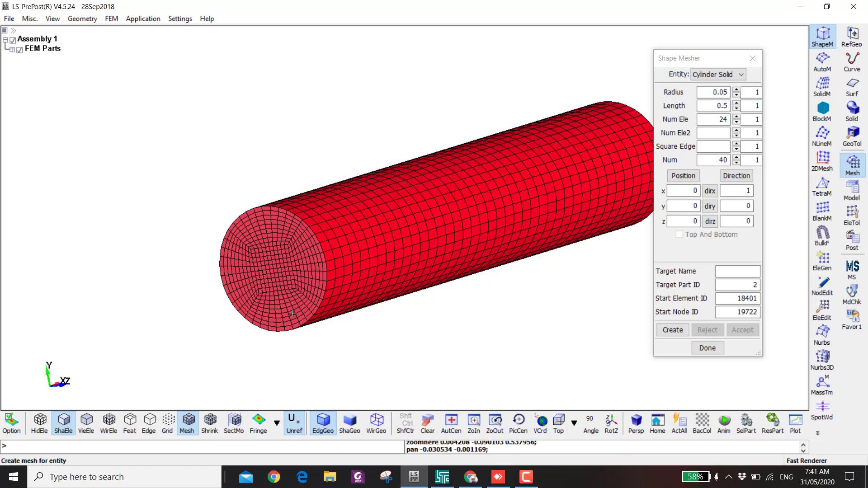
click(852, 190)
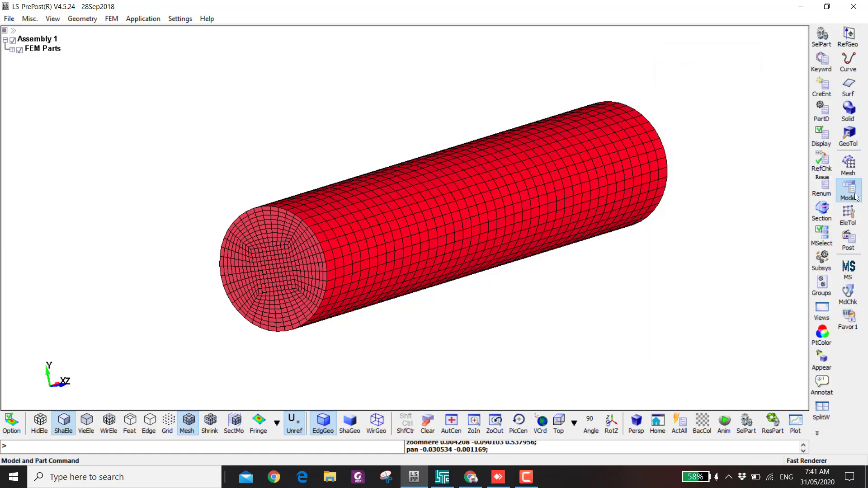
click(849, 217)
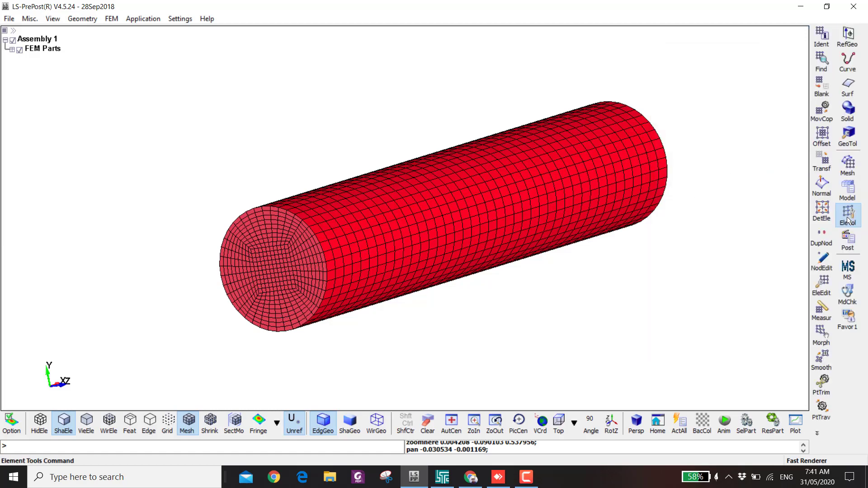
click(821, 116)
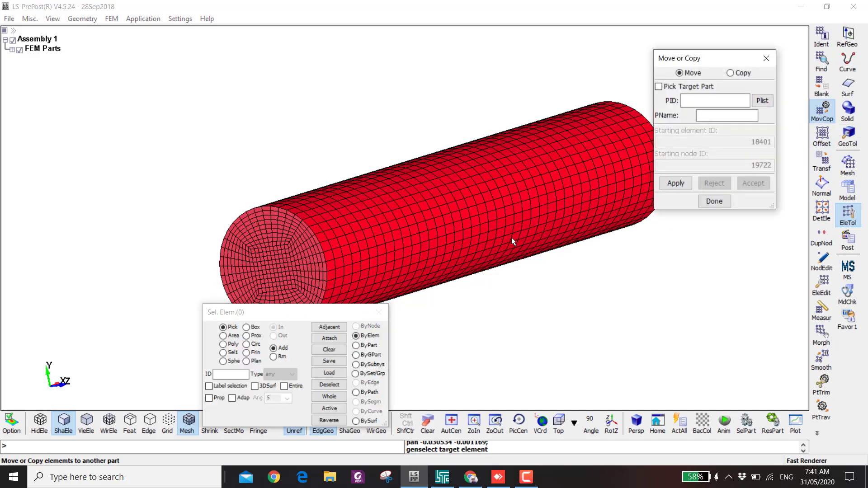
shift+middle_drag(512, 238, 418, 215)
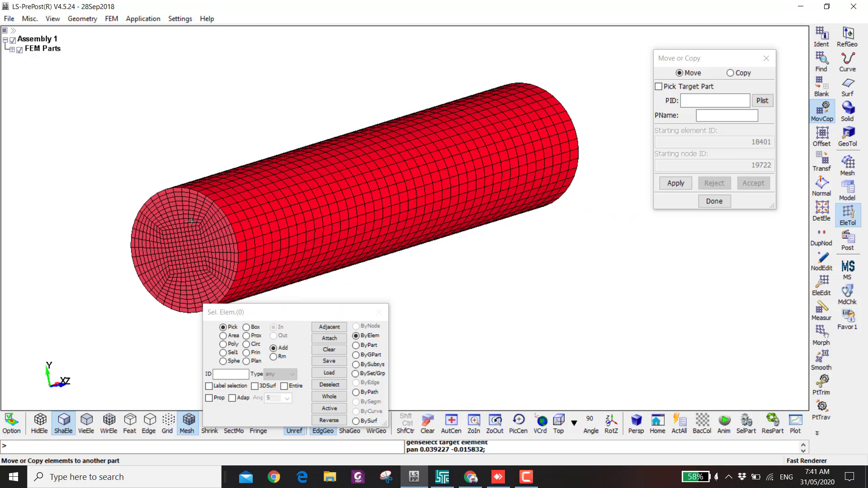
shift+drag(410, 241, 442, 277)
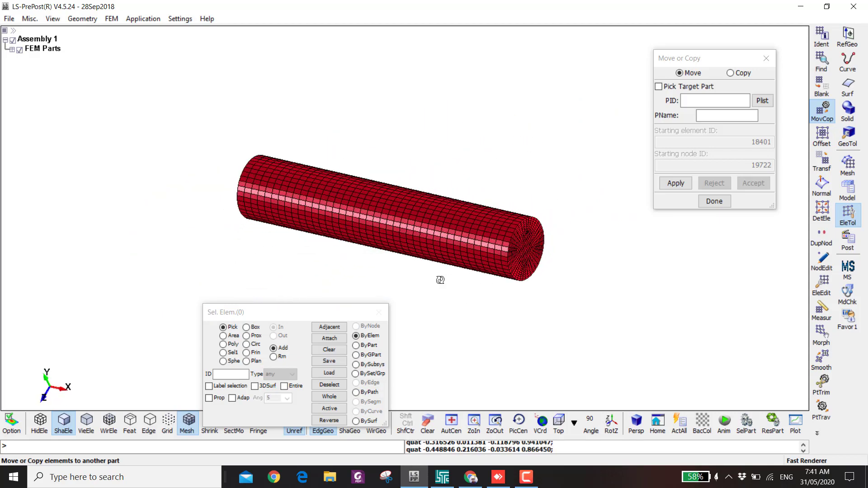
scroll(389, 240, up, 2)
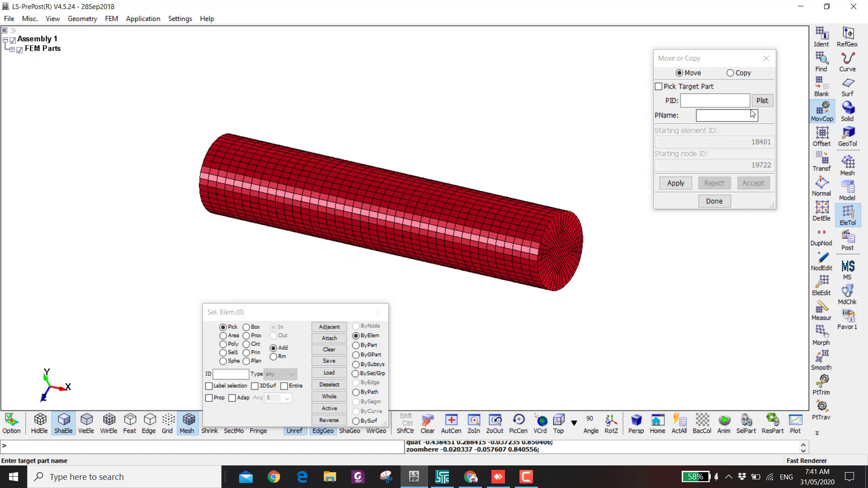
click(737, 100)
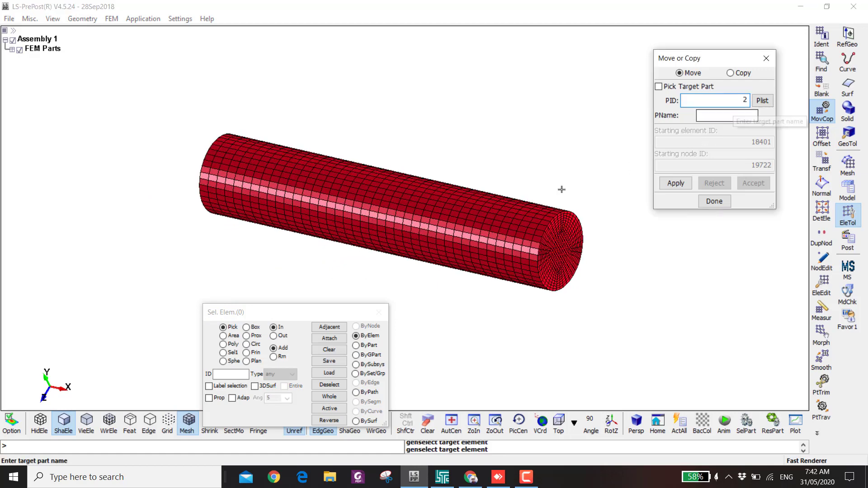
click(559, 423)
click(223, 336)
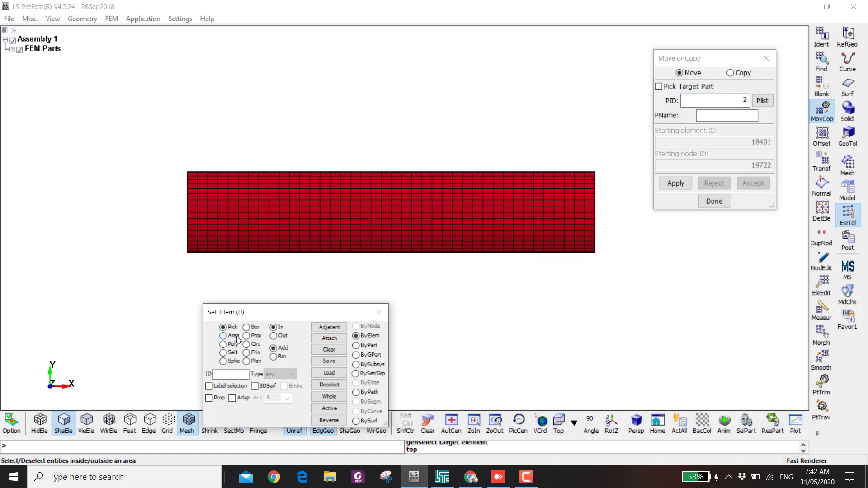
drag(606, 153, 587, 272)
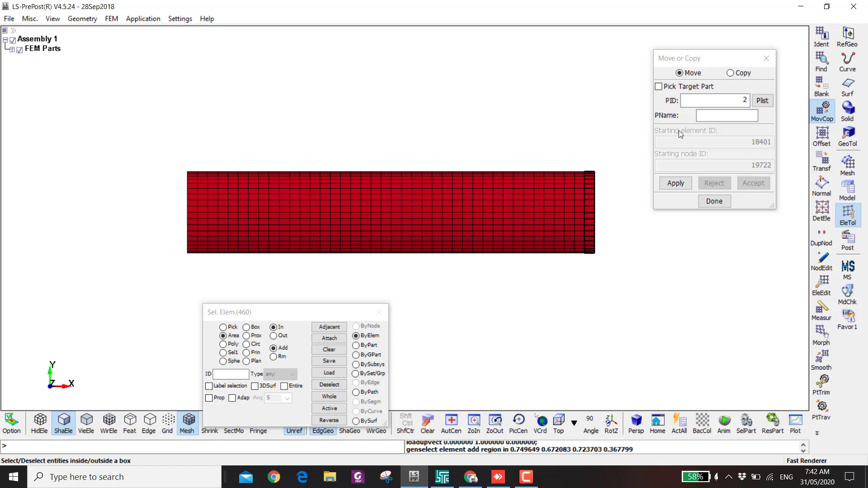
click(714, 115)
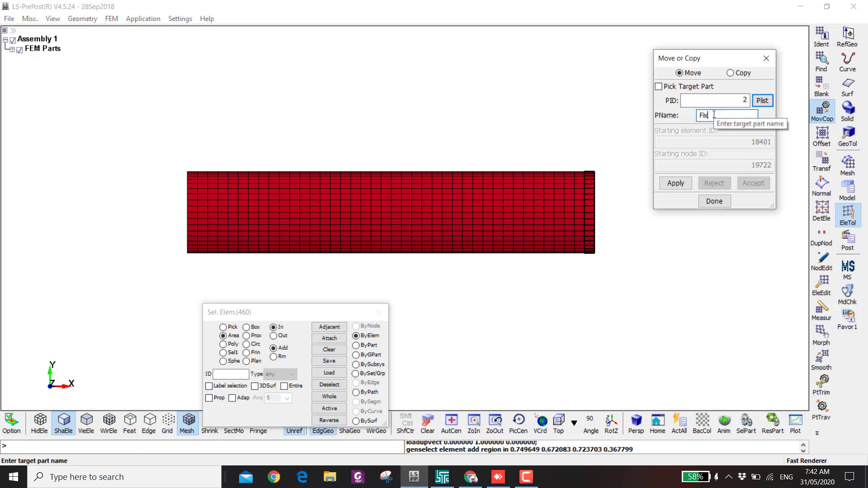
text(Rota)
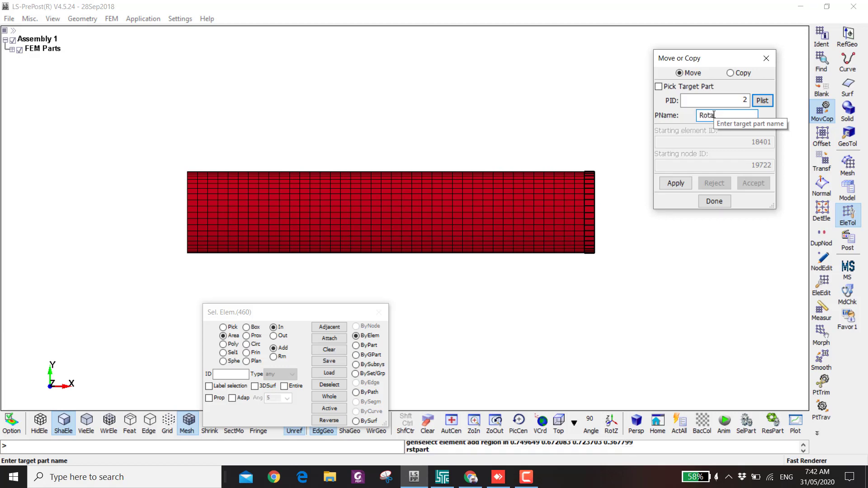
text(ting End)
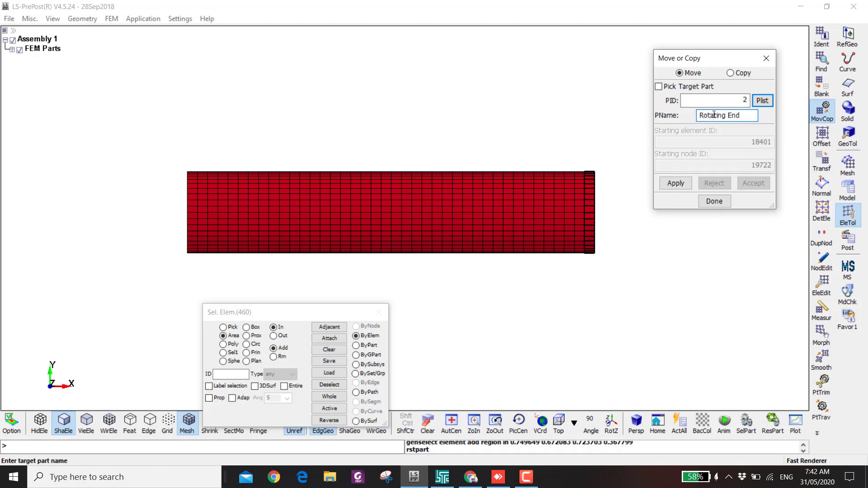
click(687, 183)
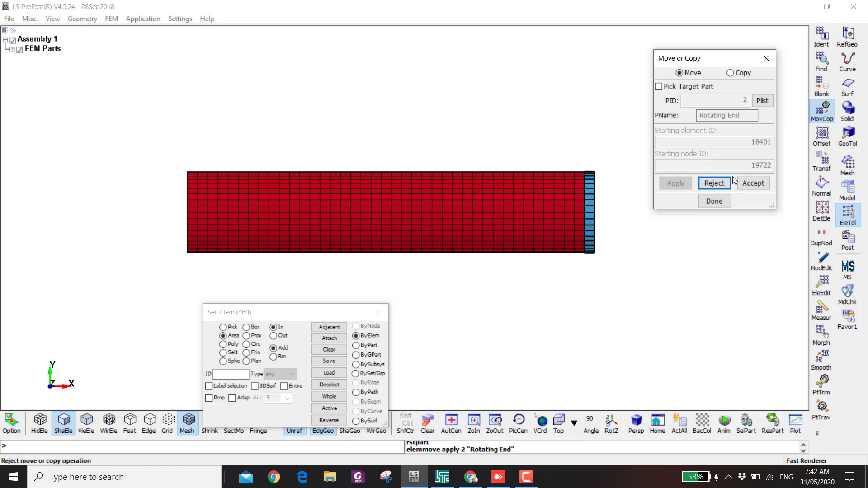
click(754, 184)
Step: Move the outermost layer of elements at the cylinder's -X end into part ID 3, named Fixed End, and accept
drag(155, 130, 197, 285)
double_click(732, 100)
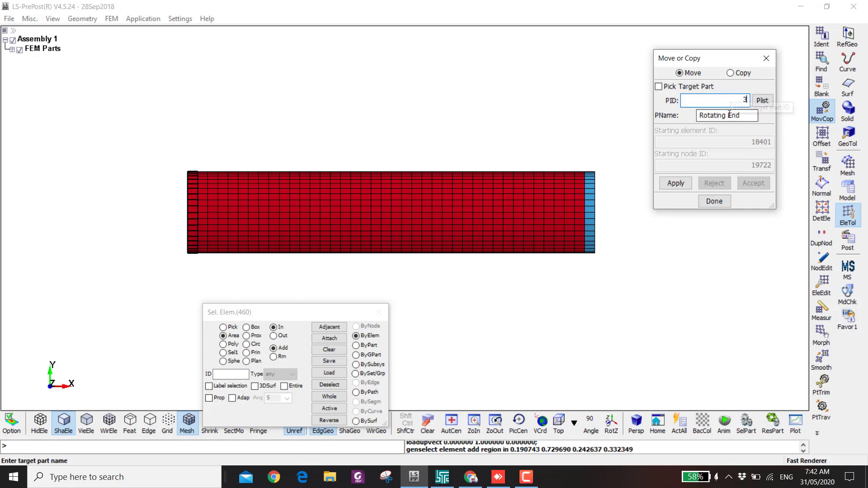
double_click(713, 115)
text(Fixed)
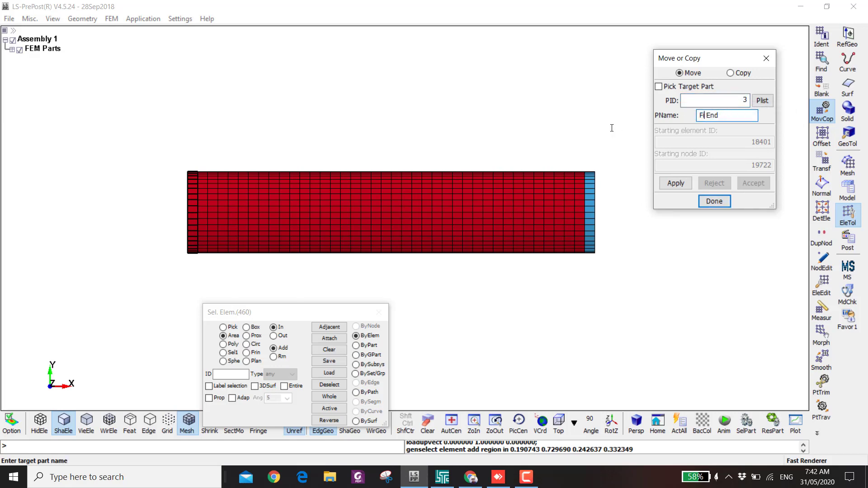
click(676, 182)
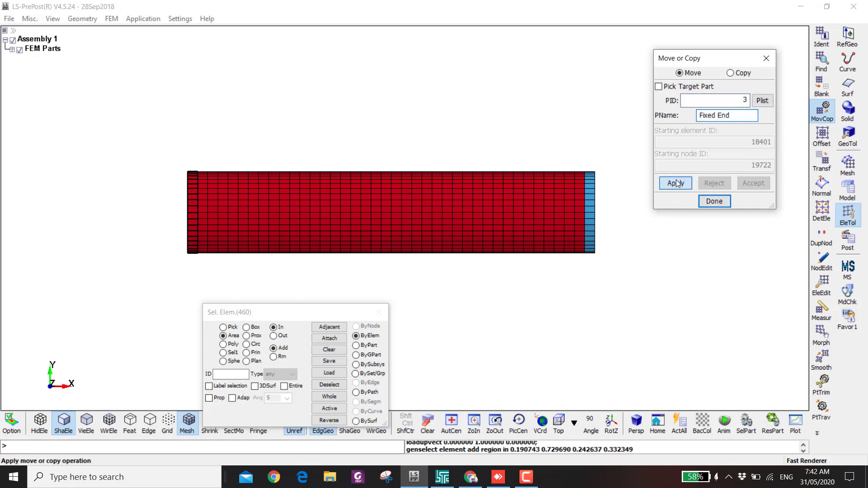
click(746, 183)
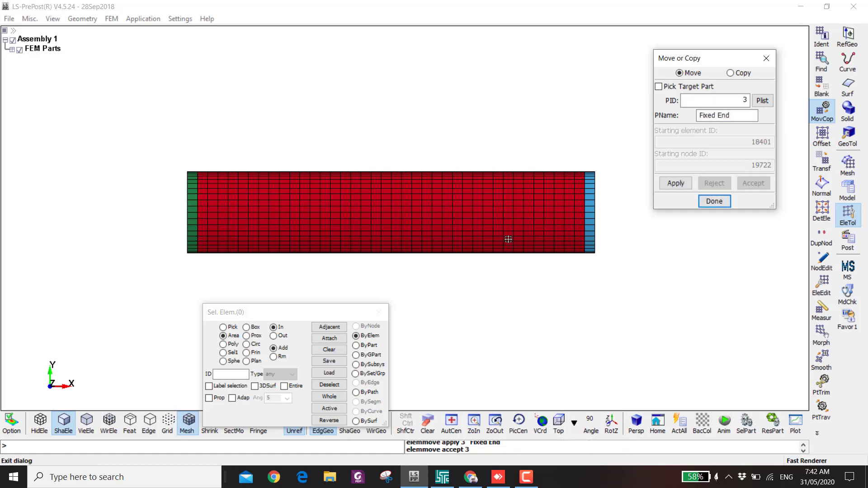
Step: List all keywords in the Keyword Manager and open the input form for BOUNDARY_PRESCRIBED_MOTION_RIGID
scroll(387, 238, down, 2)
drag(387, 238, 409, 265)
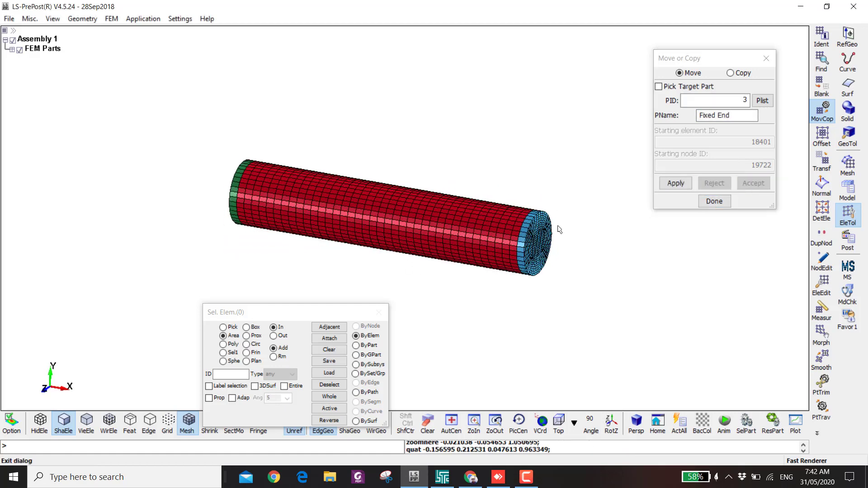
scroll(532, 229, up, 1)
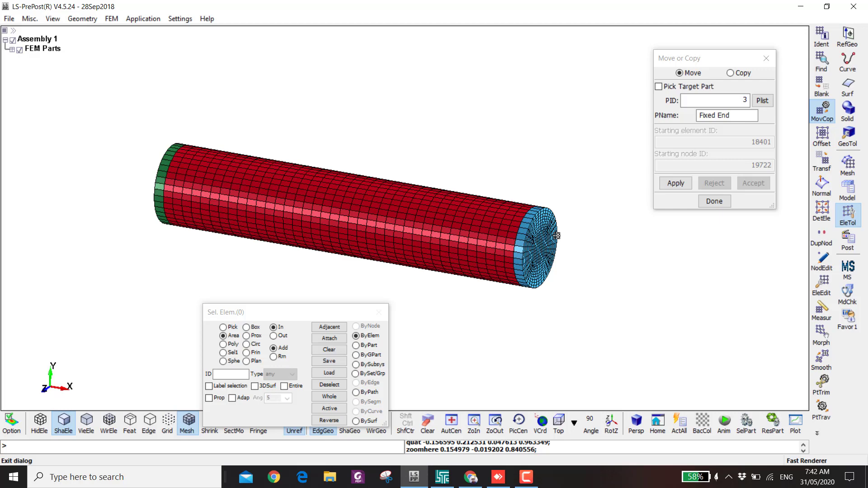
click(847, 194)
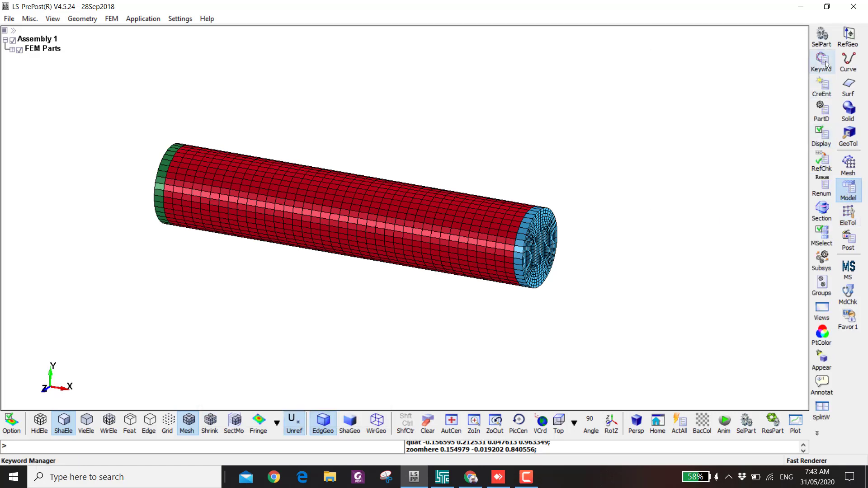
click(823, 61)
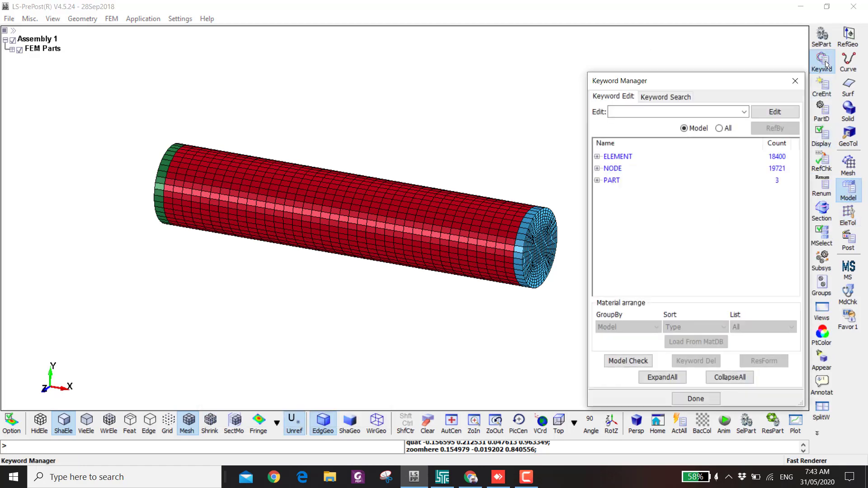
click(719, 128)
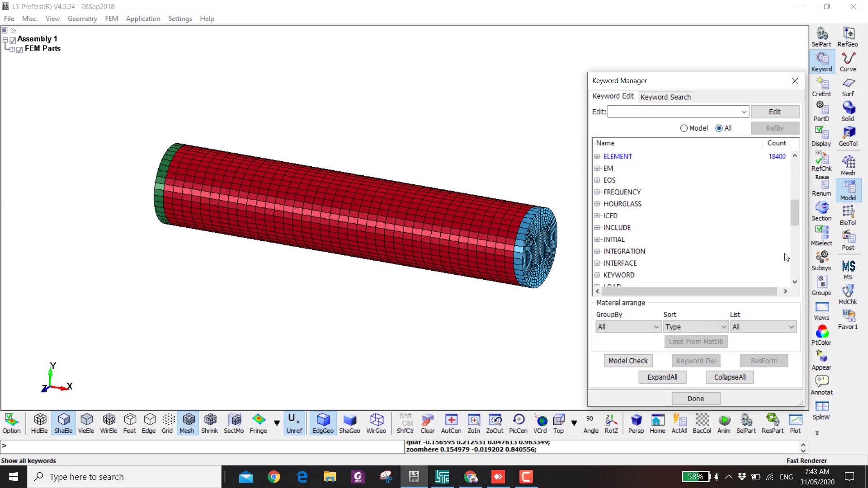
drag(794, 212, 799, 156)
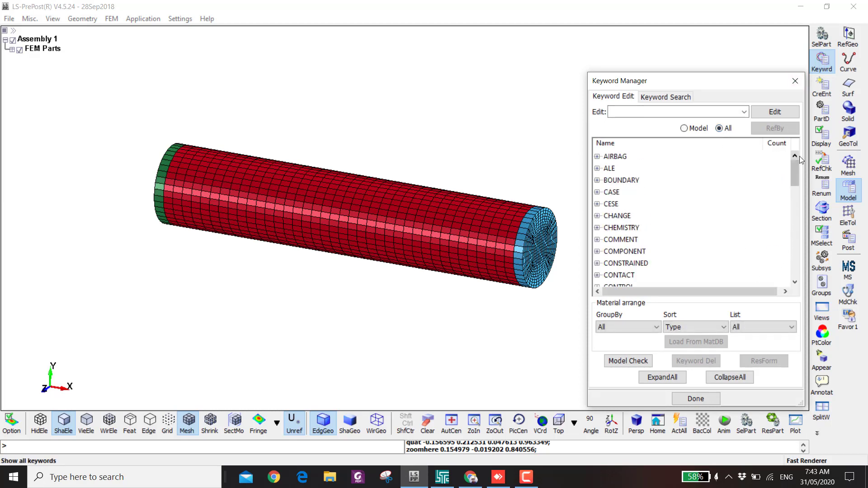
double_click(622, 180)
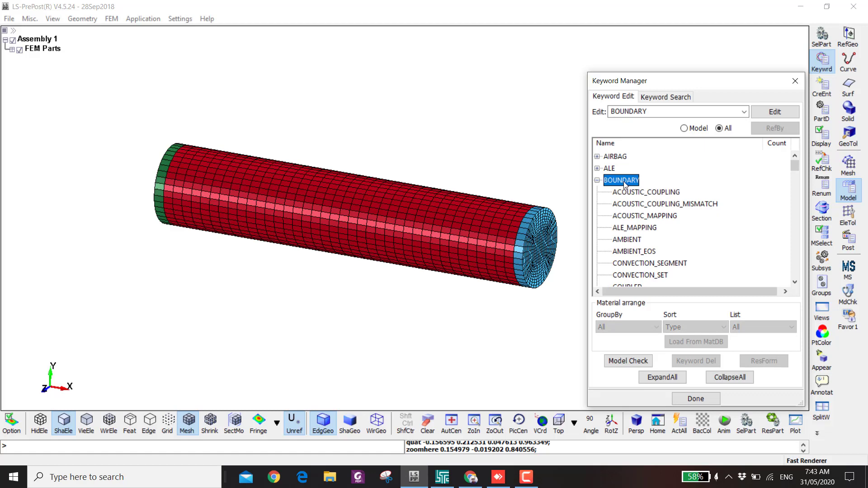
scroll(631, 199, down, 15)
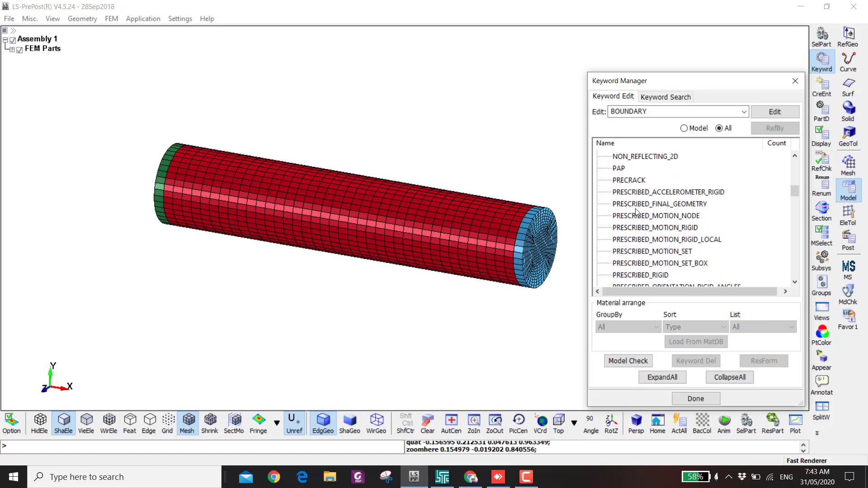
double_click(637, 228)
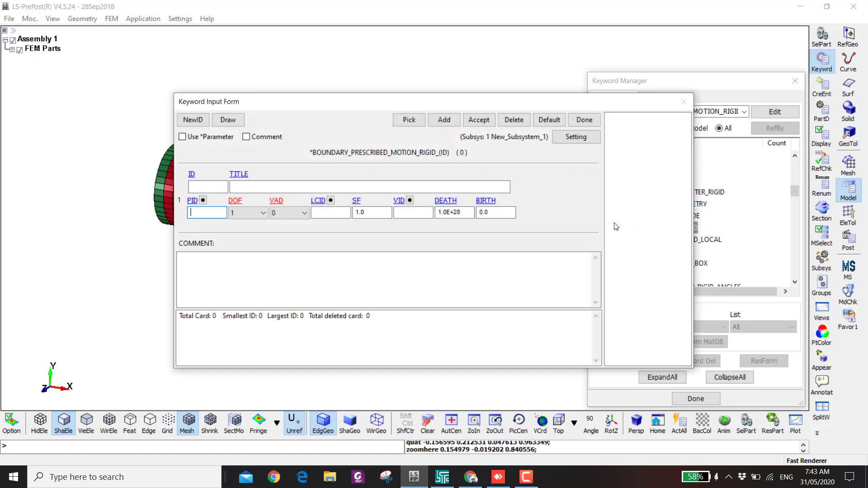
Step: Start a new prescribed rigid motion titled Rotating End and assign it to part ID 2
click(193, 120)
click(246, 188)
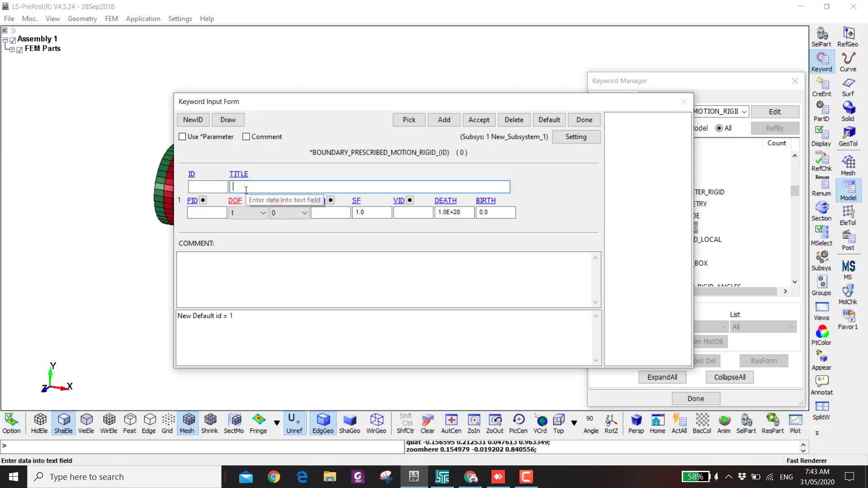
text(Ri)
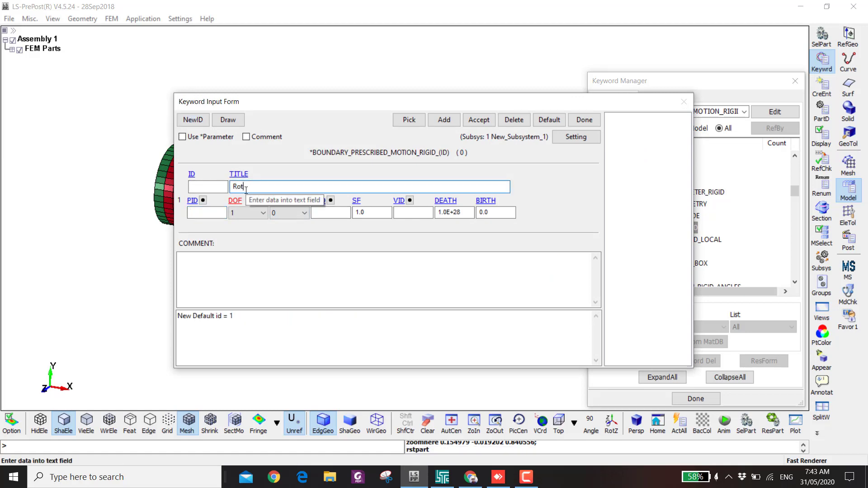
text(tating End)
click(192, 200)
click(694, 278)
click(694, 278)
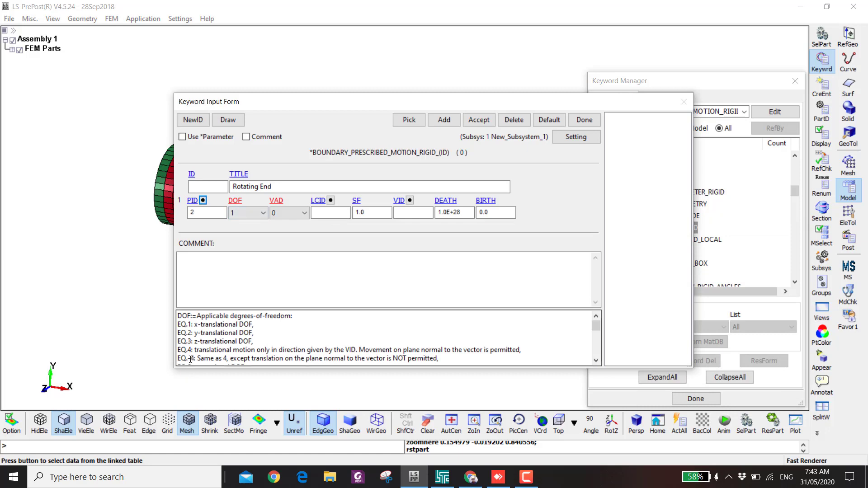
Step: Set the rotating end motion's degree of freedom to 5 (x-rotational) and check the options for the VAD flag
scroll(190, 344, down, 1)
drag(193, 342, 247, 342)
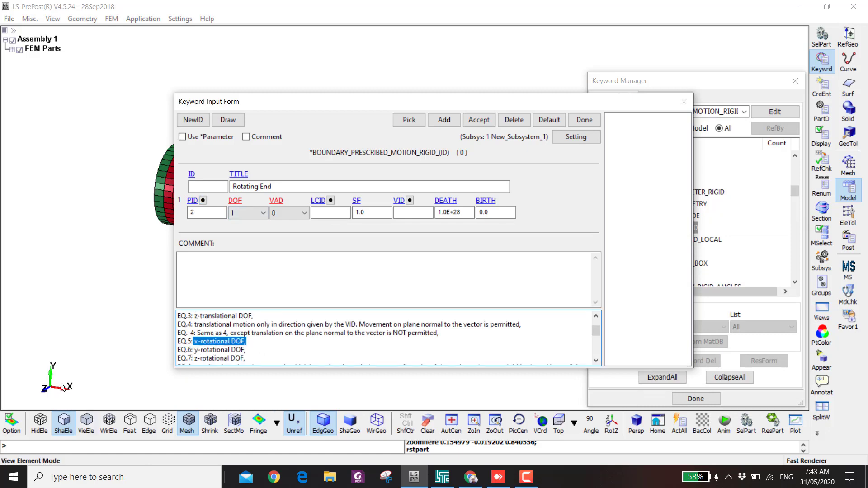
click(252, 213)
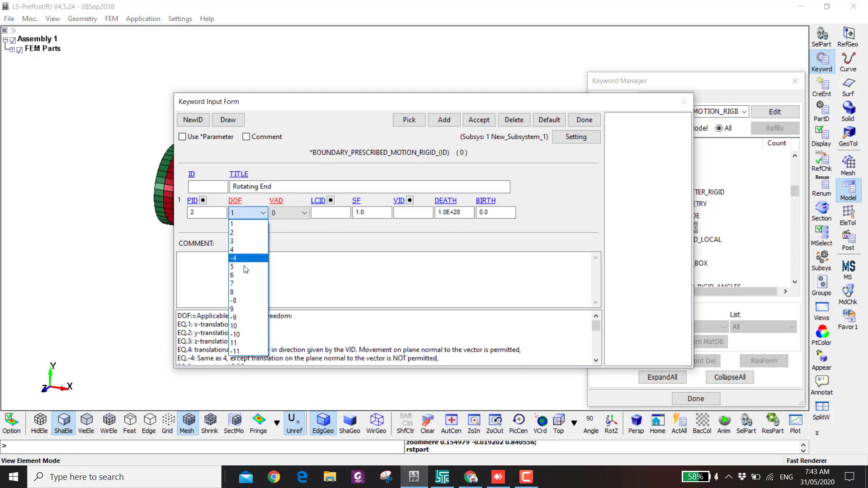
click(239, 300)
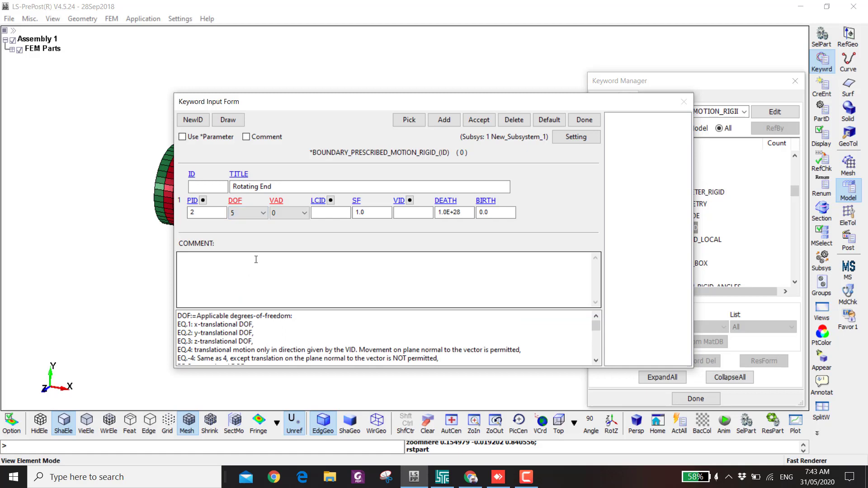
click(276, 212)
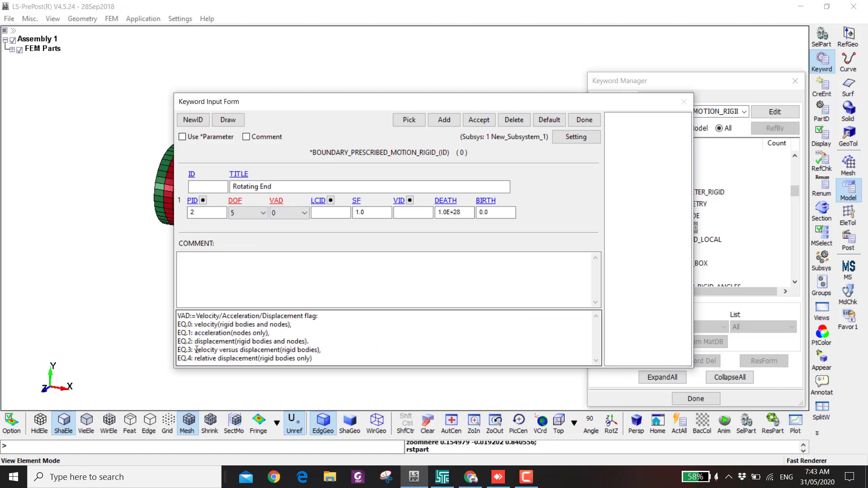
drag(193, 342, 253, 336)
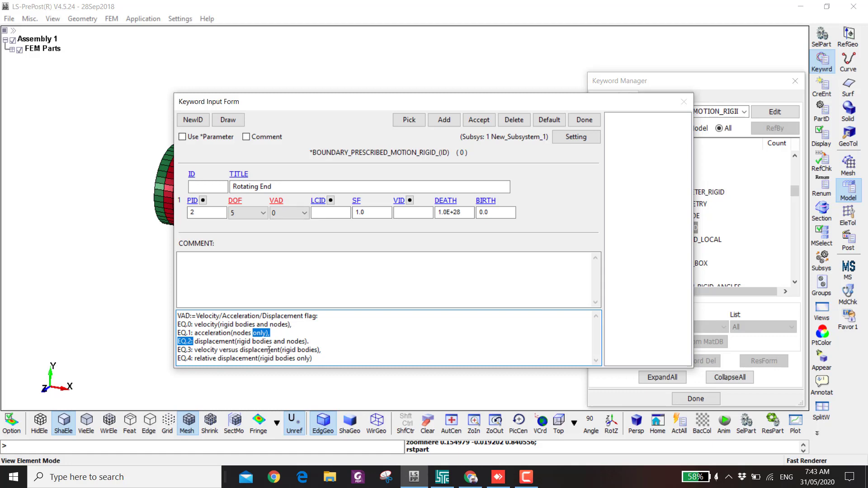
click(222, 350)
Step: Create a new DEFINE_CURVE keyword for the motion's load curve, titled Angle of Twist, with a newly assigned ID
click(328, 212)
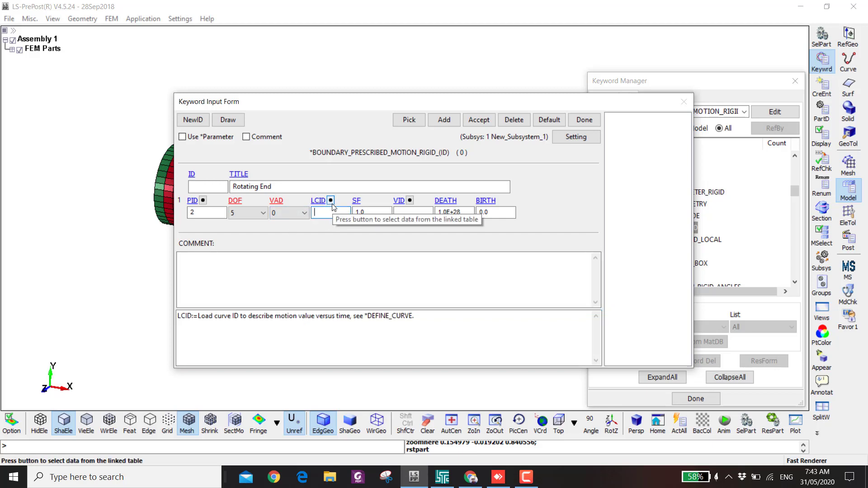
click(331, 200)
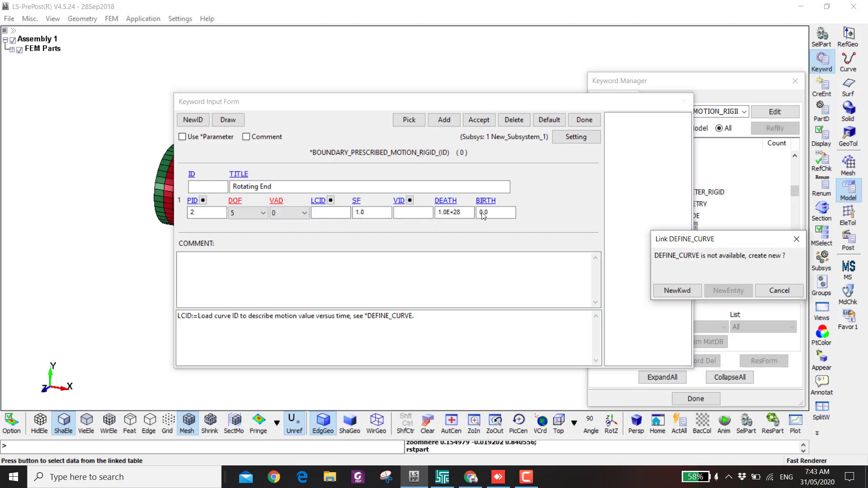
click(677, 290)
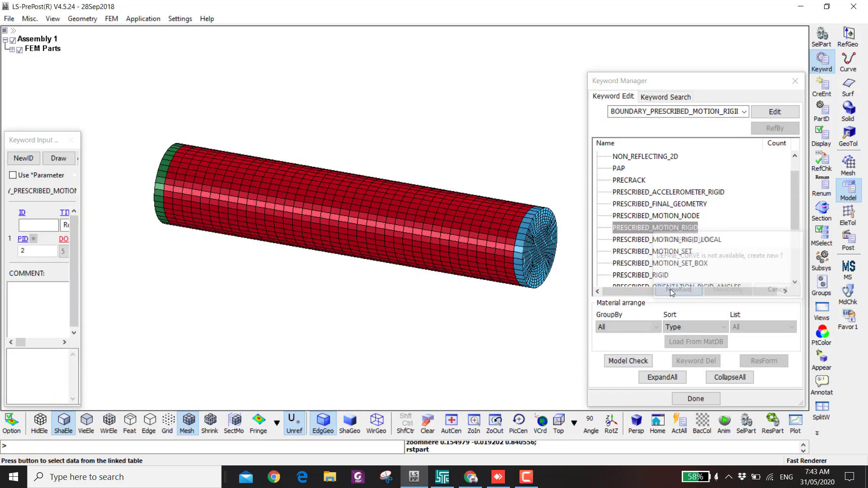
click(623, 169)
double_click(624, 169)
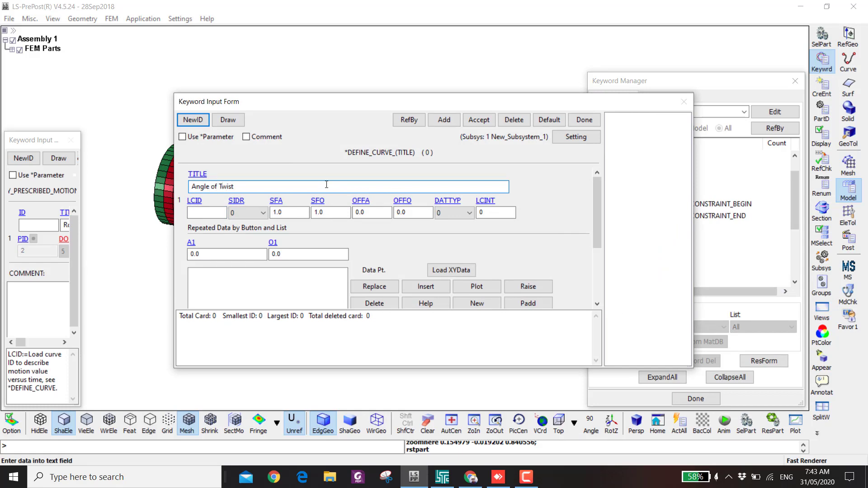
click(193, 119)
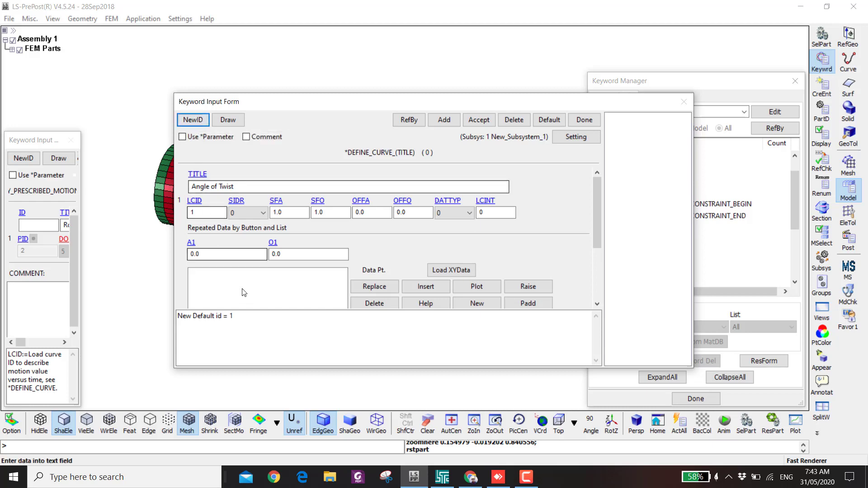
Step: Insert the data points (0.0, 0.0) and (10, 3.141593) into the Angle of Twist curve
click(240, 254)
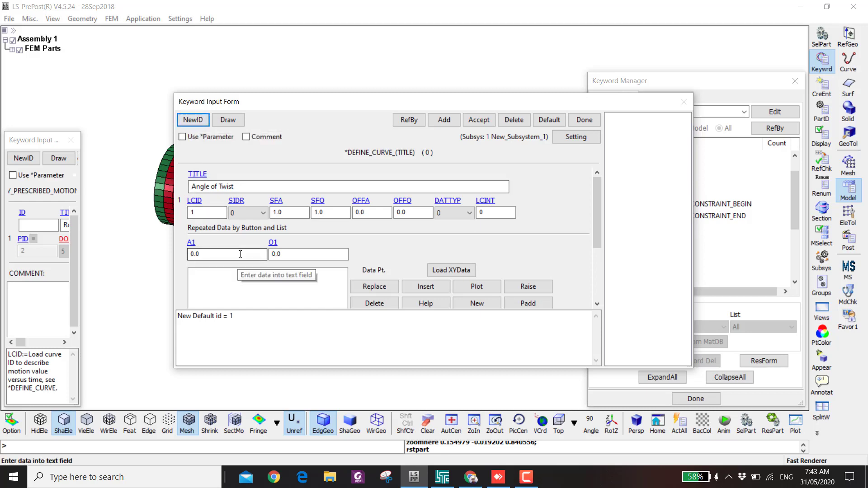
click(285, 256)
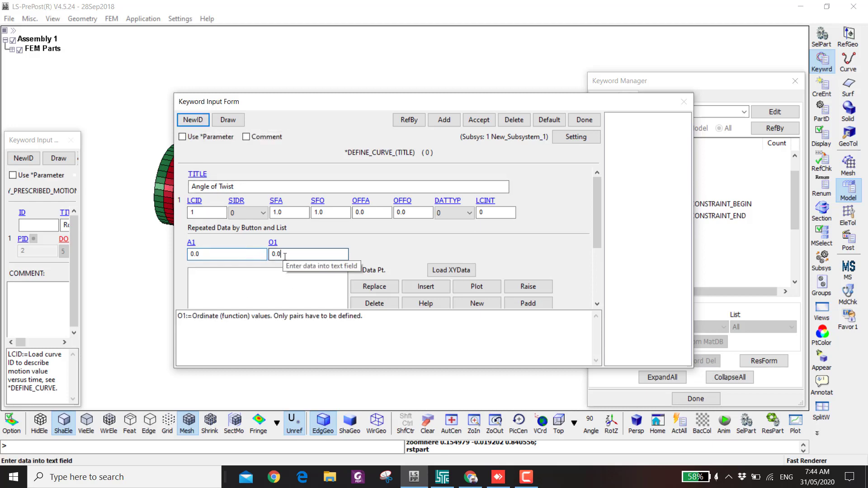
click(245, 261)
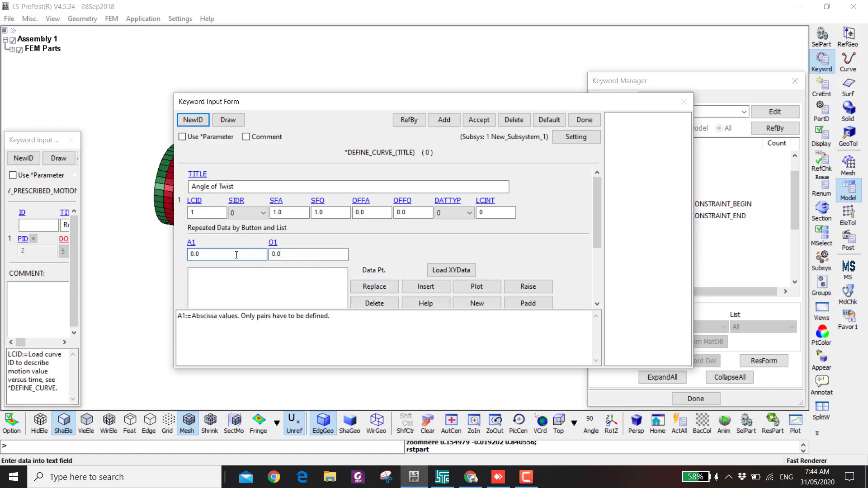
click(427, 288)
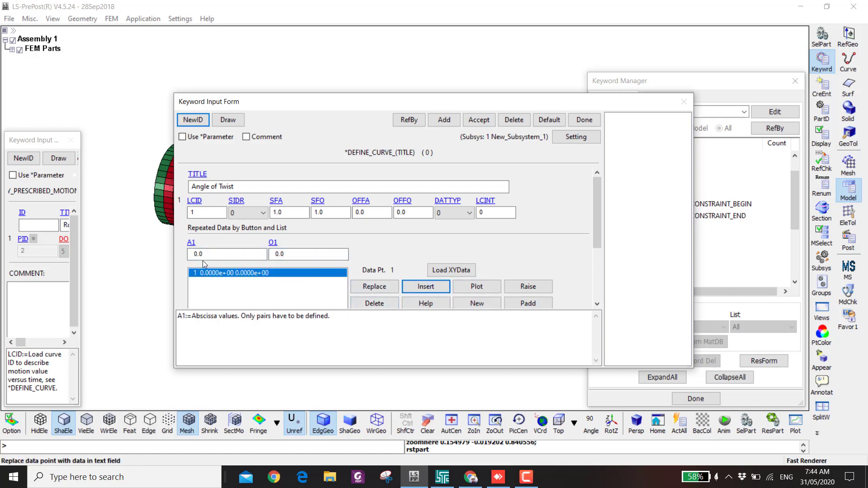
double_click(219, 255)
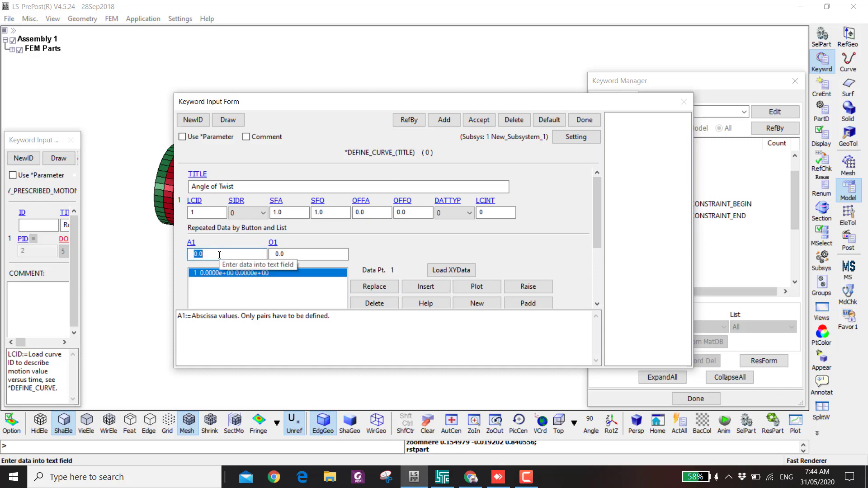
text(10)
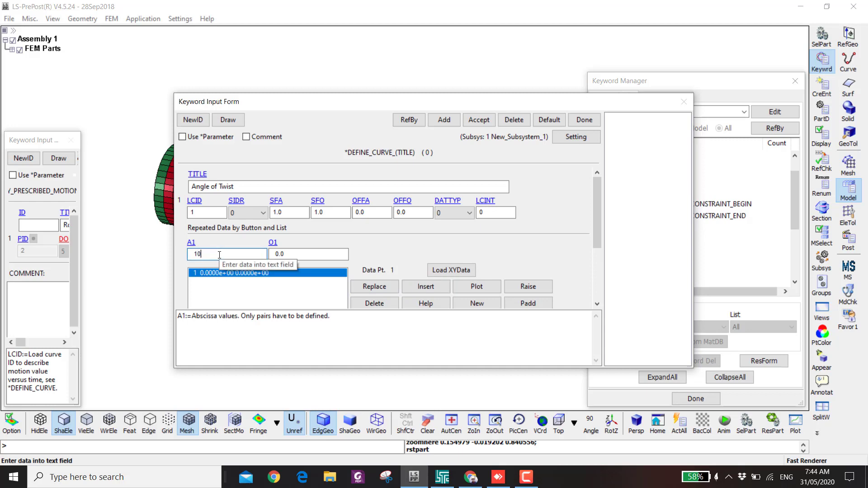
double_click(294, 255)
text(3.141593)
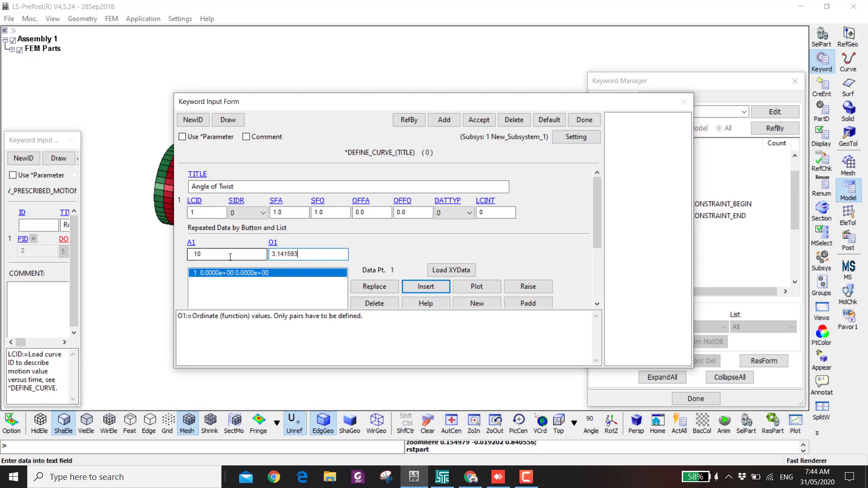
click(421, 288)
Step: Accept the curve and the prescribed rigid motion that uses load curve 1, and close the motion's form
click(480, 120)
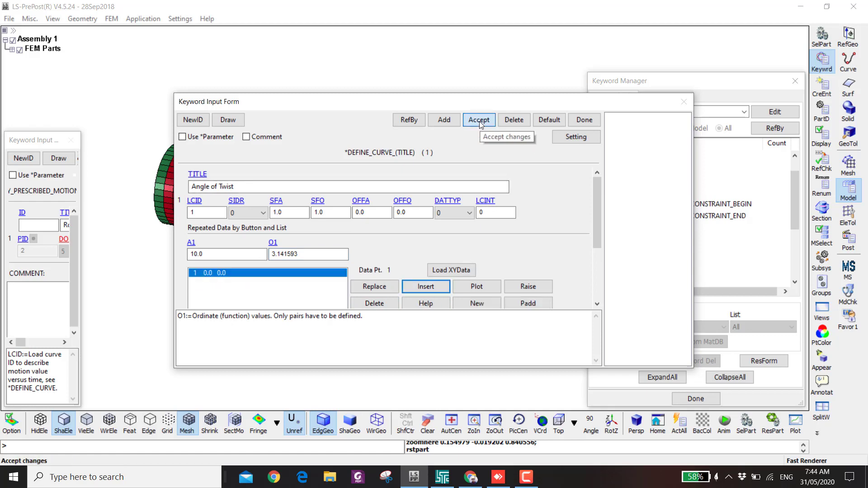
click(479, 121)
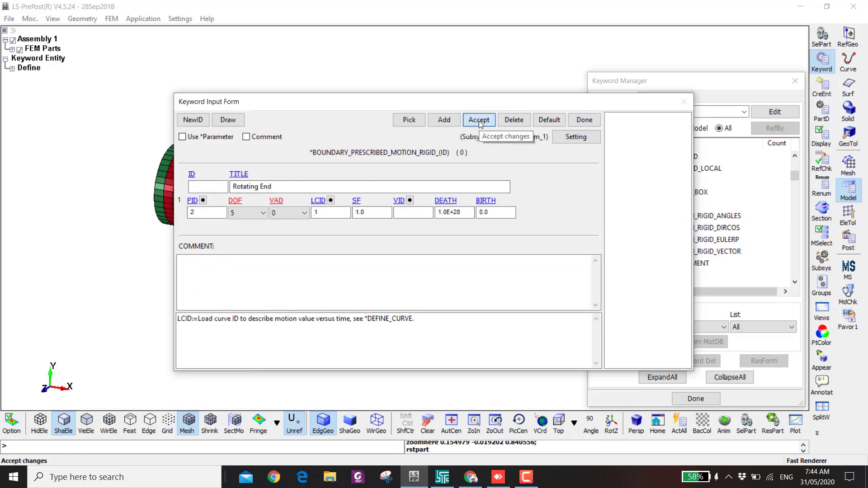
click(586, 120)
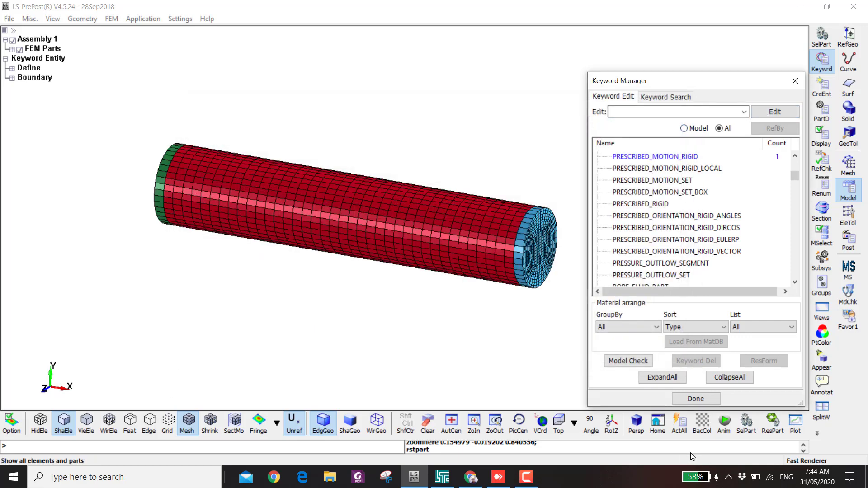
Step: Find CURVE under the DEFINE keywords in the Keyword Manager and reopen the Angle of Twist curve
click(719, 378)
scroll(650, 237, down, 3)
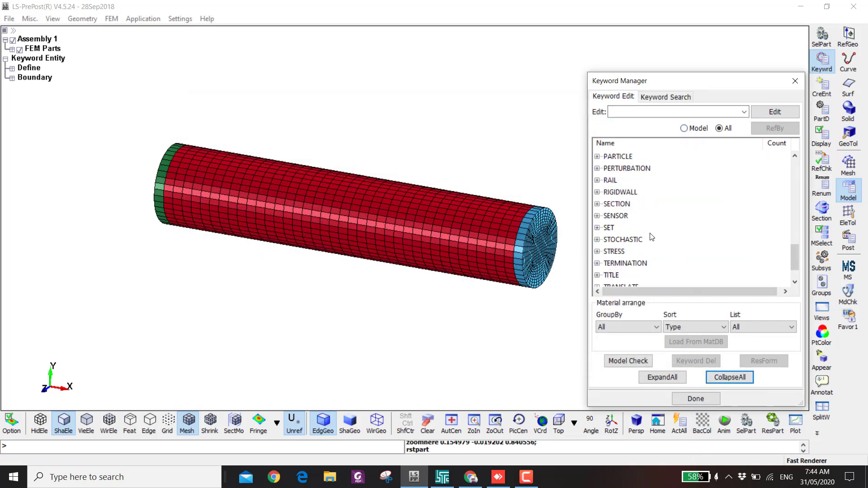
scroll(628, 239, up, 5)
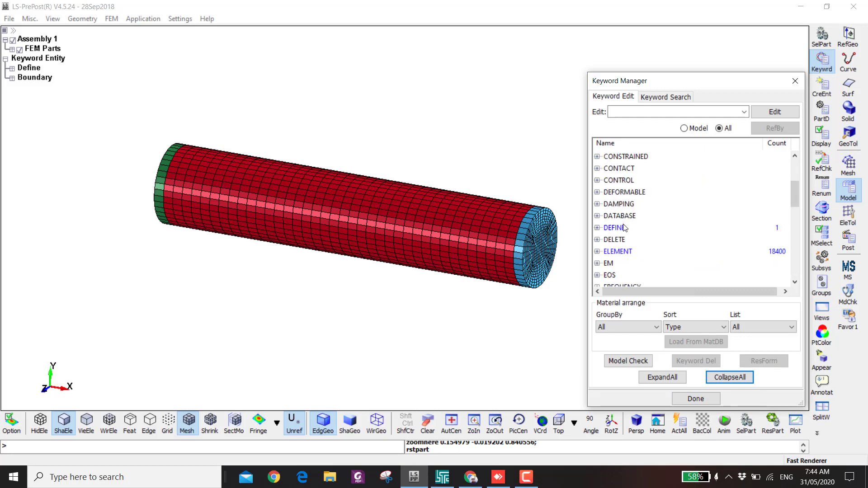
double_click(624, 228)
scroll(626, 236, down, 5)
double_click(628, 240)
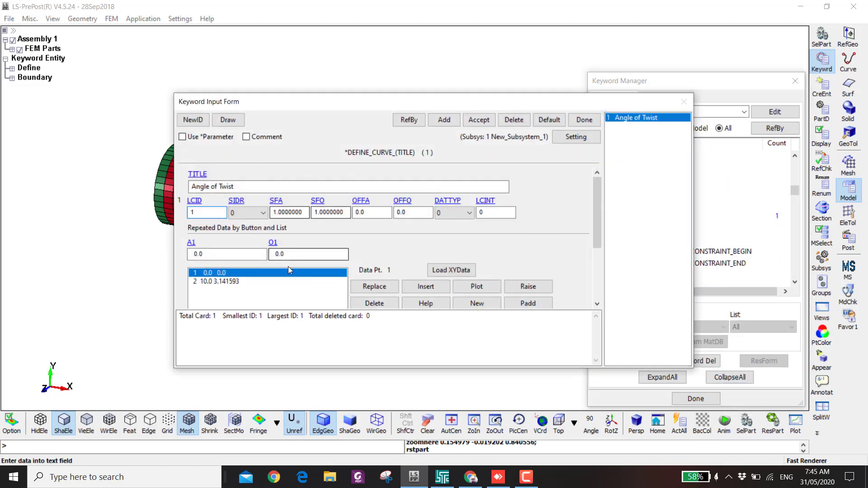
Step: Plot the two-point Angle of Twist curve to inspect it, and close the plot
click(476, 285)
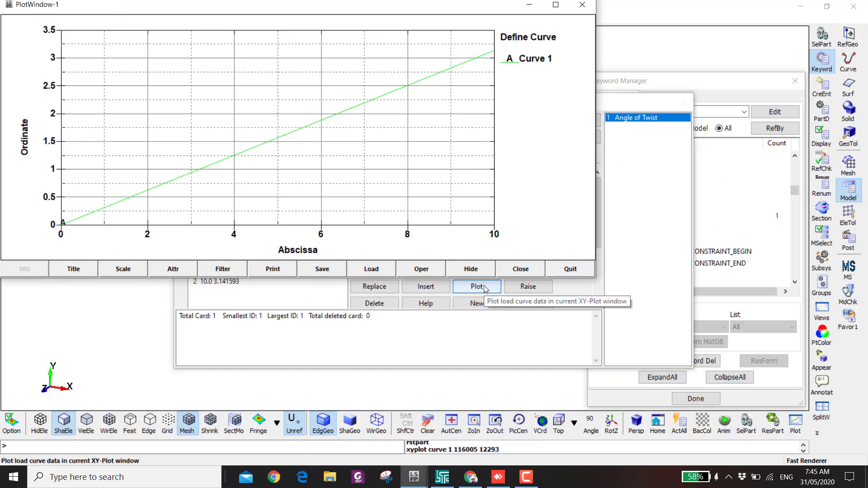
double_click(478, 7)
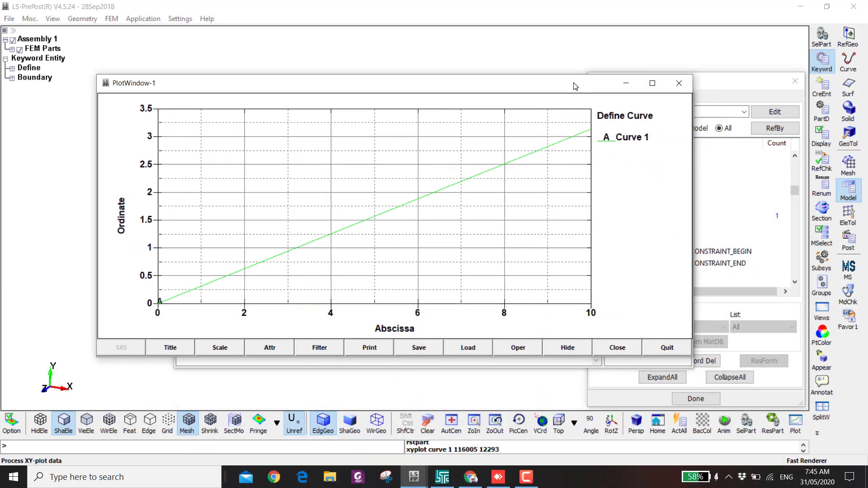
click(676, 87)
Step: Add a third curve point with abscissa 10.1 and ordinate 3.141593, accept it, and check the curve's plot
scroll(211, 244, down, 1)
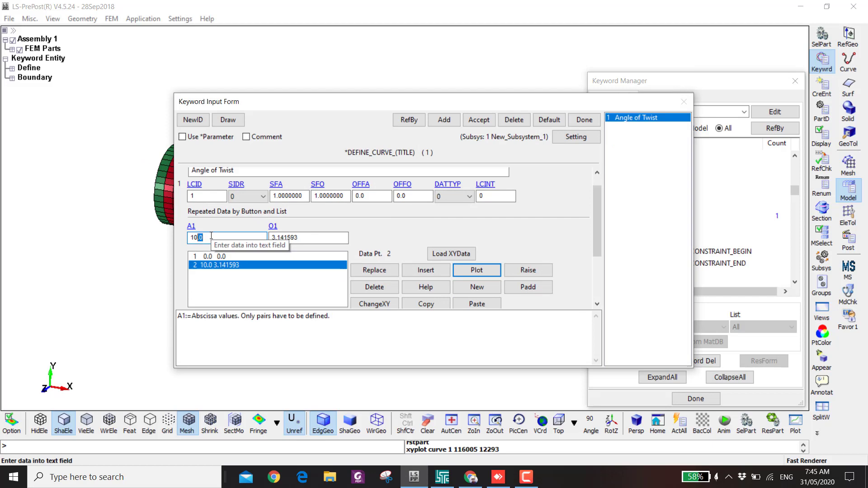
key(BackSpace)
text(1)
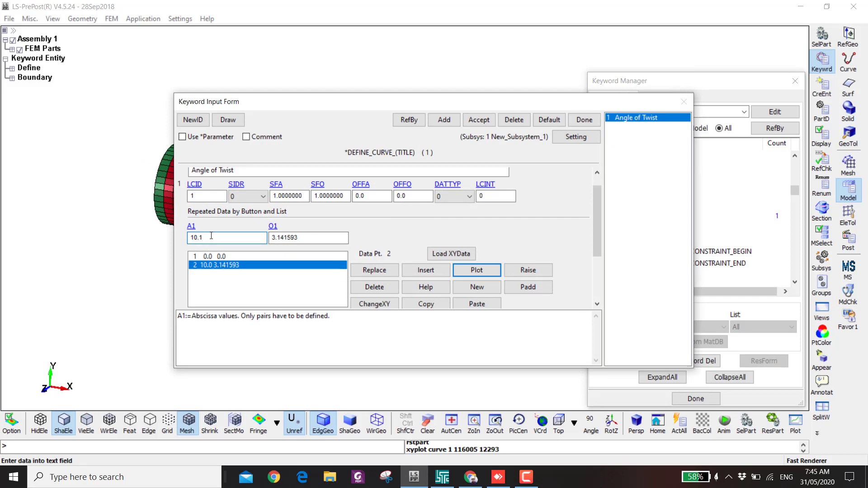
click(425, 270)
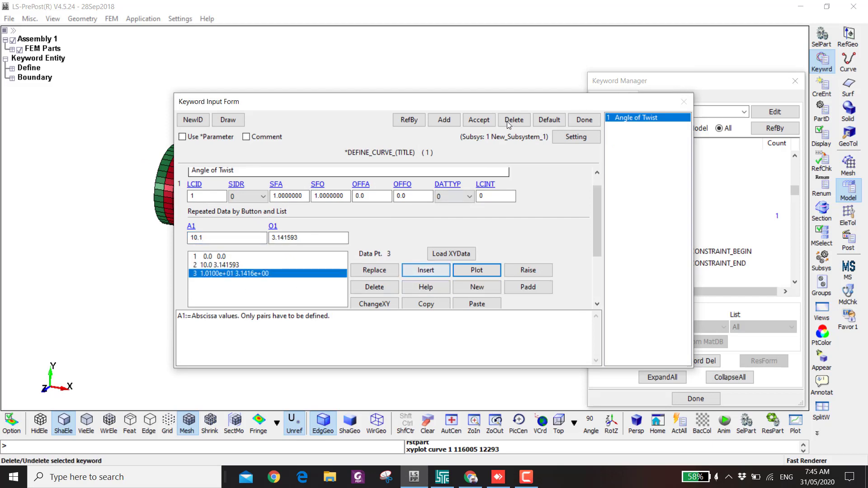
click(478, 120)
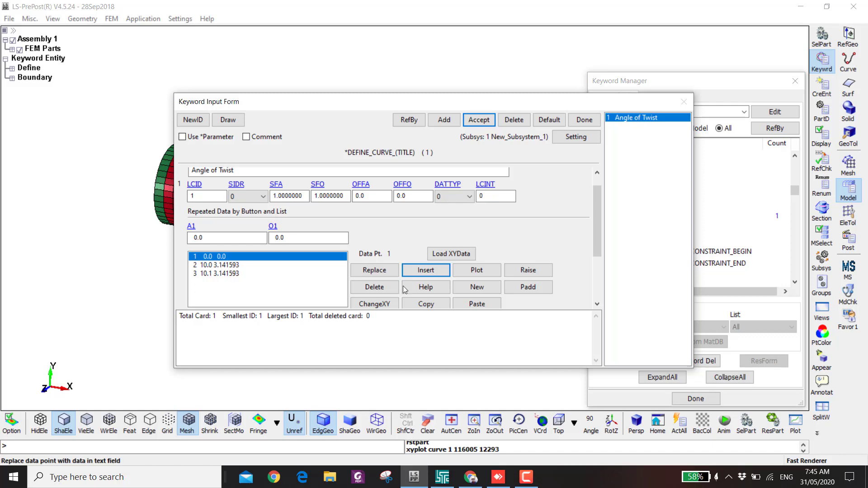
click(477, 270)
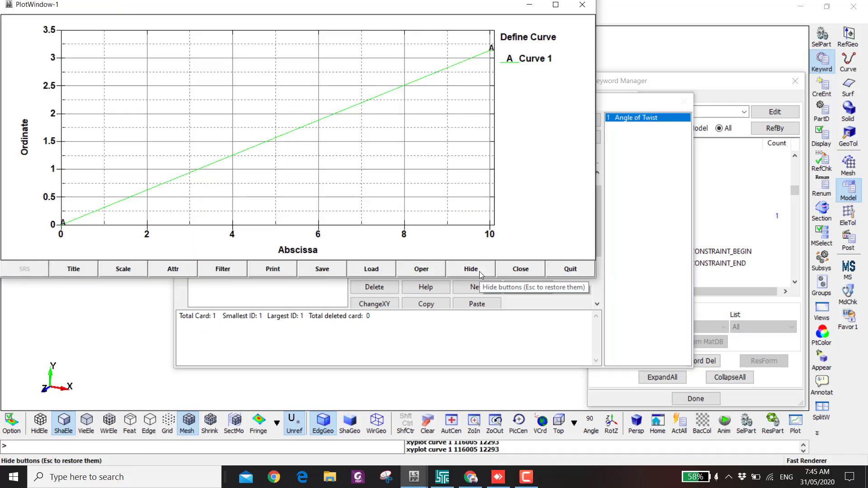
click(585, 8)
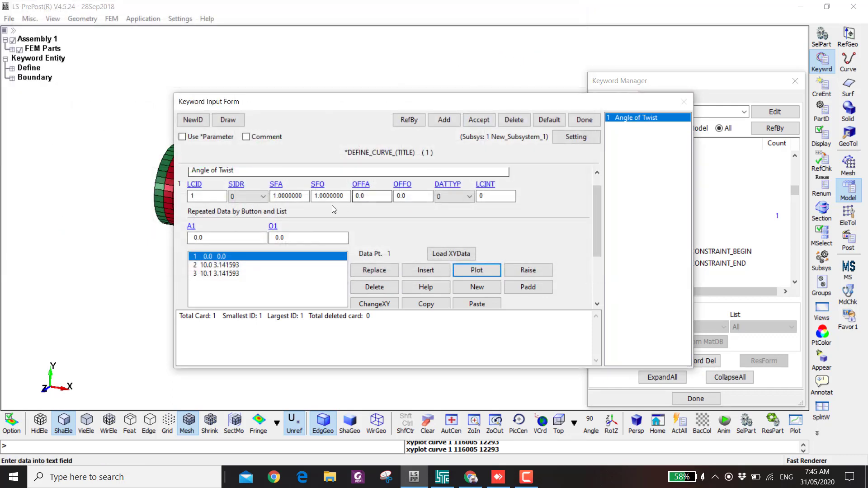
Step: Set the curve's ordinate scale factor SFO to 2, accept it, check the scaled plot, and close the form
double_click(329, 198)
text(2)
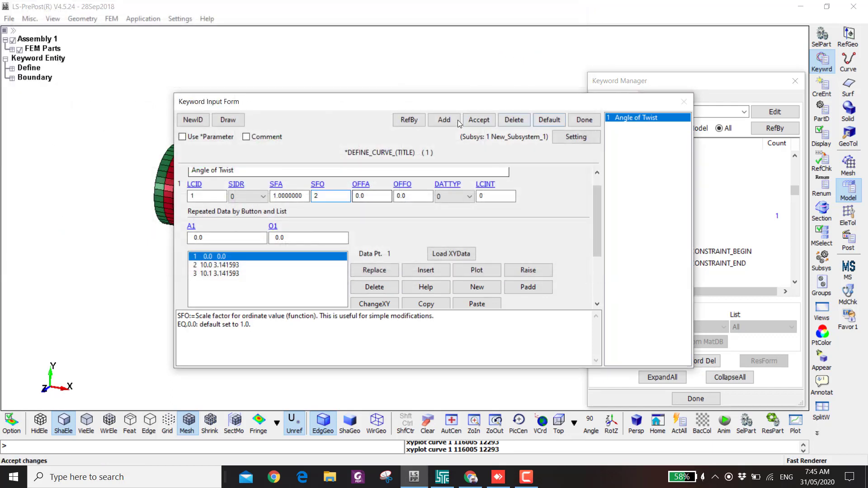
click(479, 120)
click(480, 270)
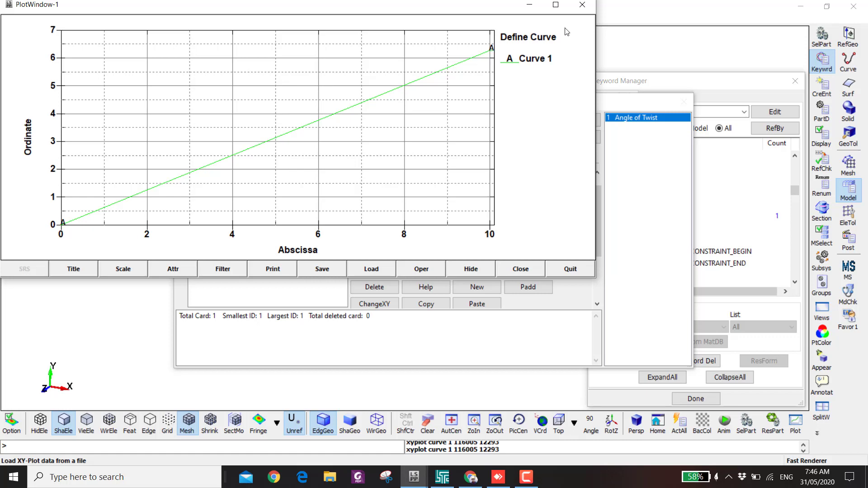
click(582, 4)
click(583, 120)
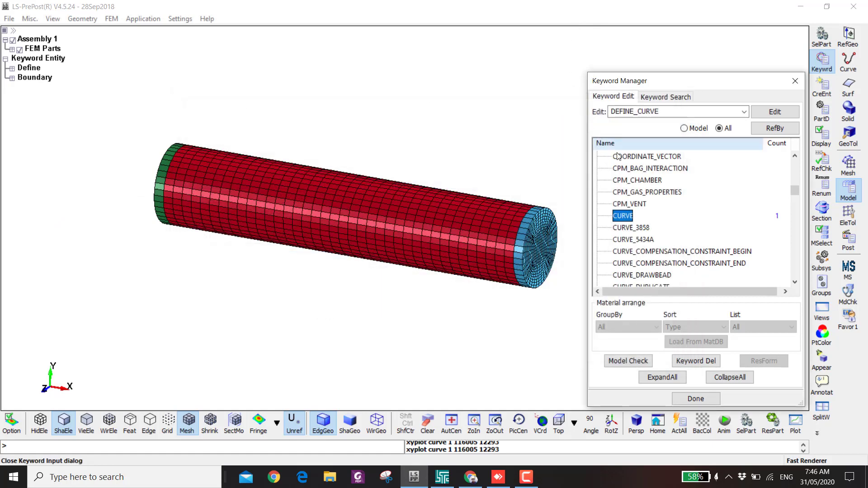
Step: Review the keywords already defined in the model, and collapse the full keyword tree
click(683, 128)
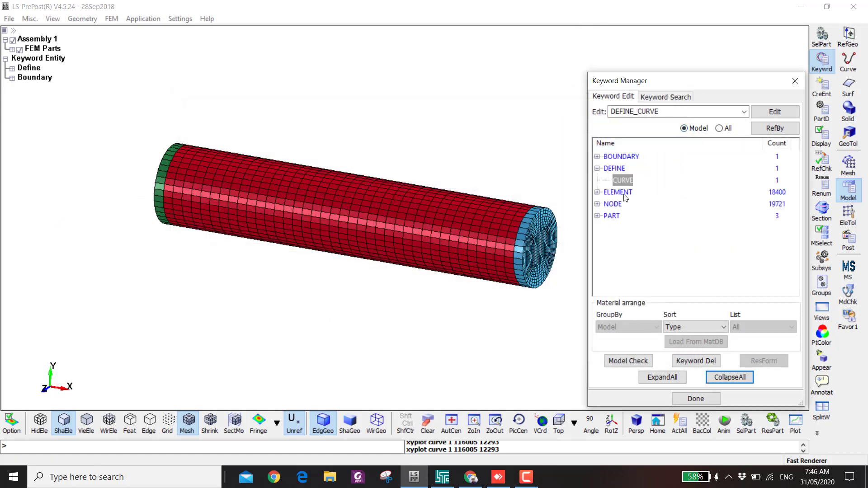
click(719, 128)
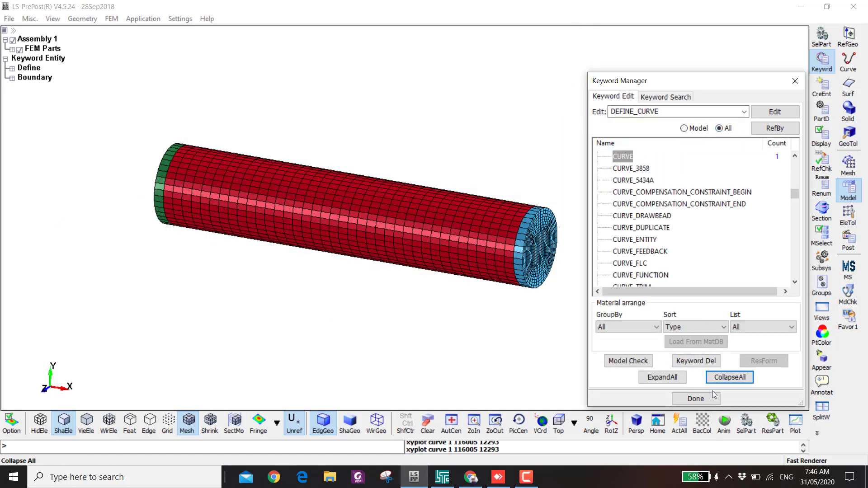
click(724, 377)
scroll(655, 228, up, 12)
scroll(657, 229, down, 3)
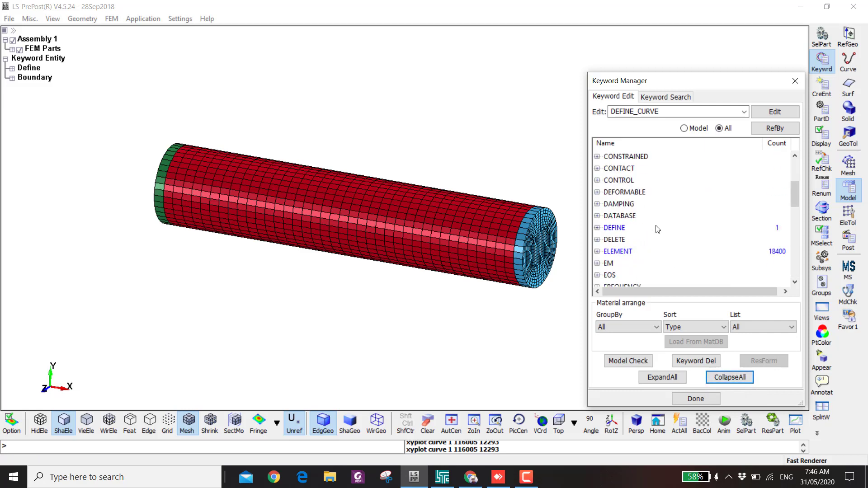
scroll(656, 229, down, 3)
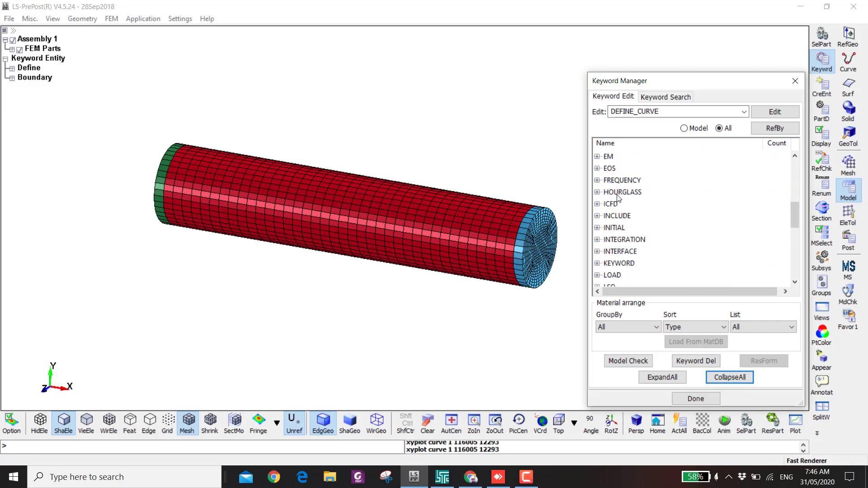
scroll(619, 199, up, 7)
scroll(623, 221, down, 4)
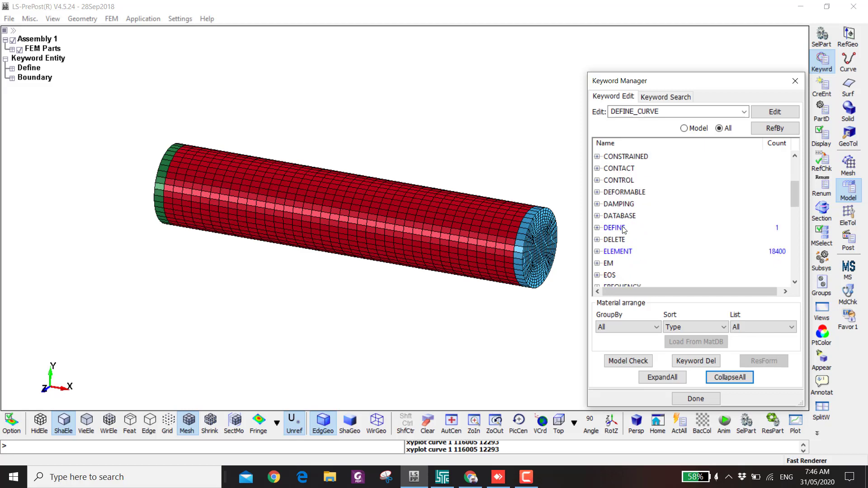
Step: Create a DATABASE_BINARY_D3PLOT card with an output interval DT of 0.1, accept it, and close the form
double_click(620, 216)
scroll(629, 203, down, 2)
double_click(632, 250)
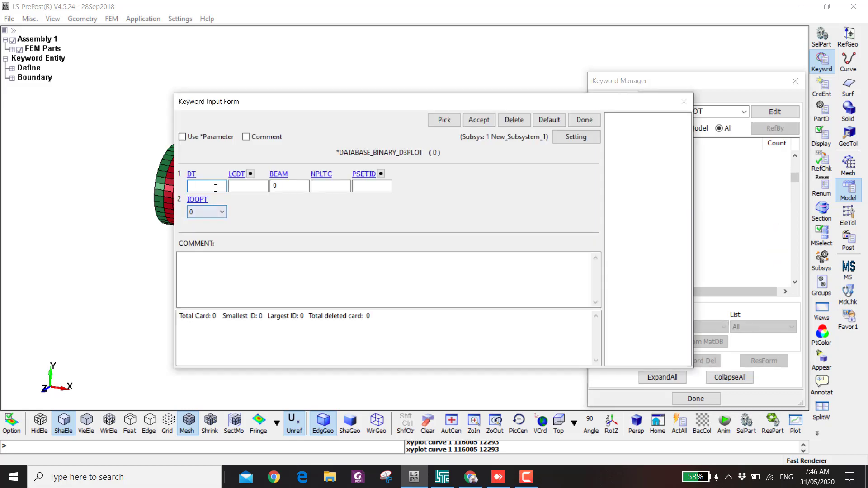
text(0.1)
click(478, 119)
click(585, 119)
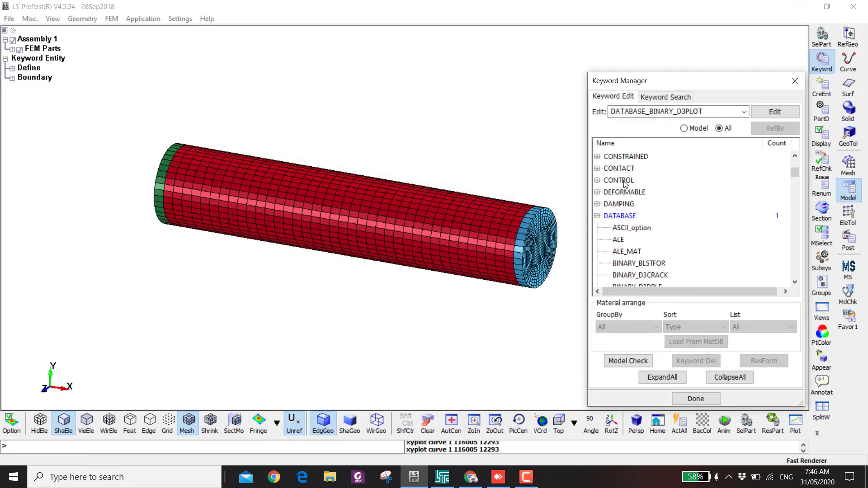
Step: Create a CONTROL_TERMINATION card with a termination time of 10, accept it, and close the form
double_click(625, 181)
scroll(626, 190, down, 20)
click(628, 191)
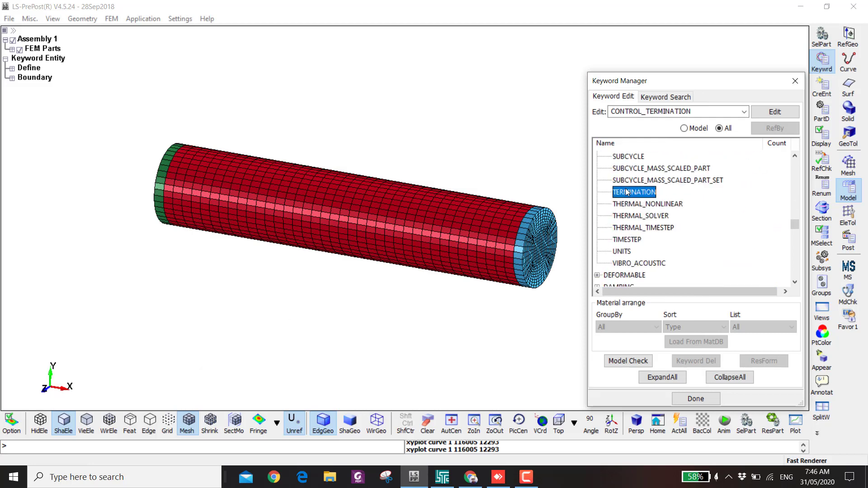
double_click(627, 192)
text(10)
click(575, 121)
click(673, 118)
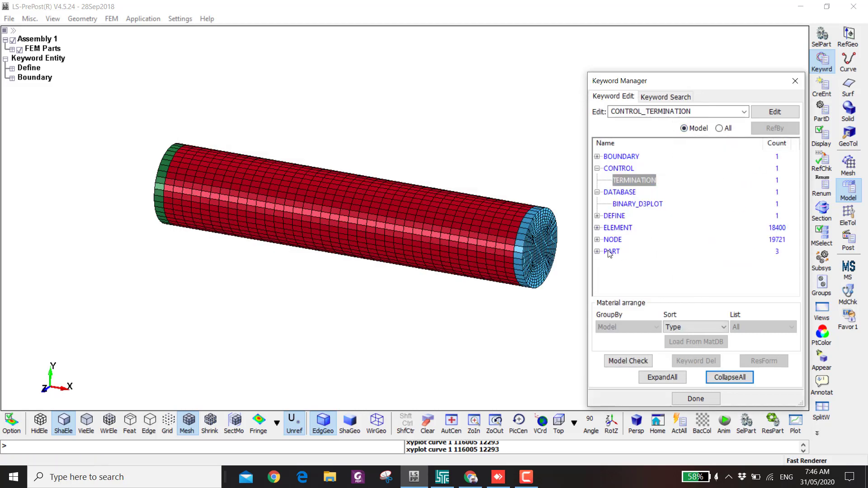
Step: Create a SECTION_SOLID card titled Rigid Section with element formulation ELFORM -2, accept it, and close the form
click(719, 128)
scroll(610, 230, down, 15)
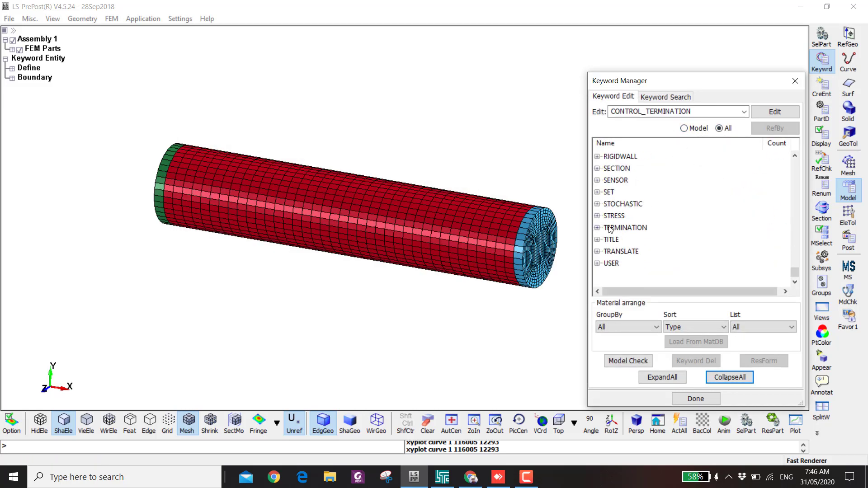
scroll(610, 229, up, 1)
double_click(615, 204)
scroll(627, 233, down, 3)
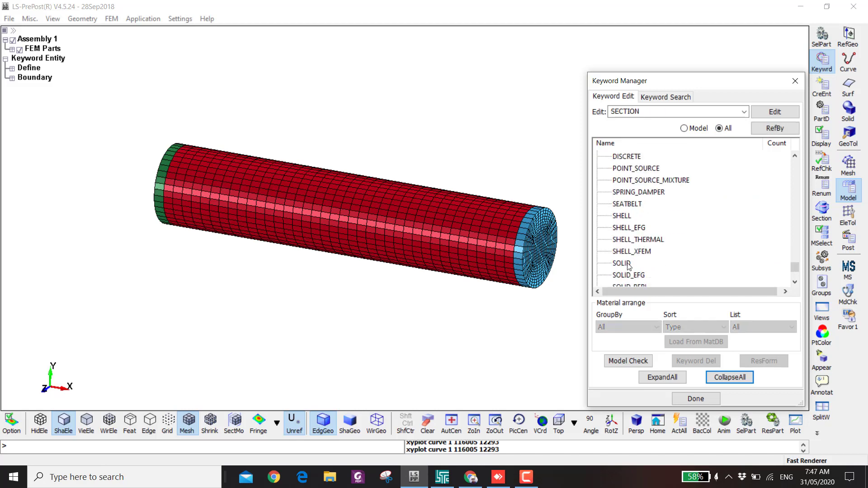
double_click(628, 267)
click(216, 186)
text(Rigid Section)
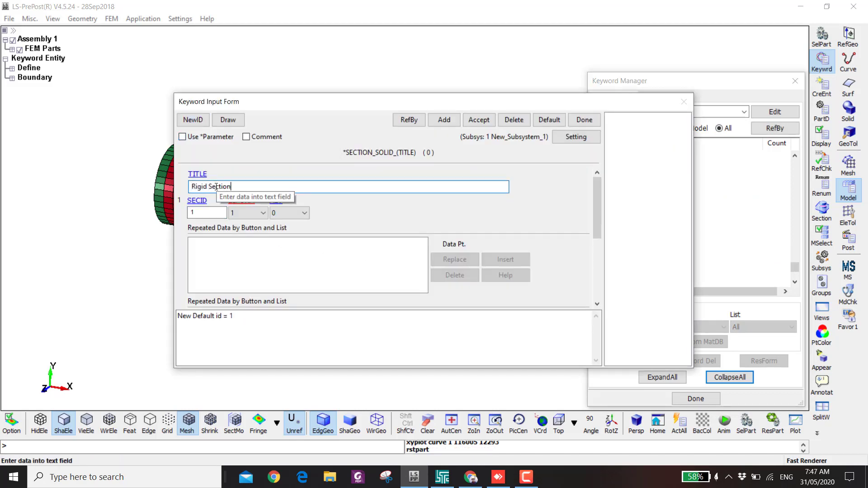
click(242, 213)
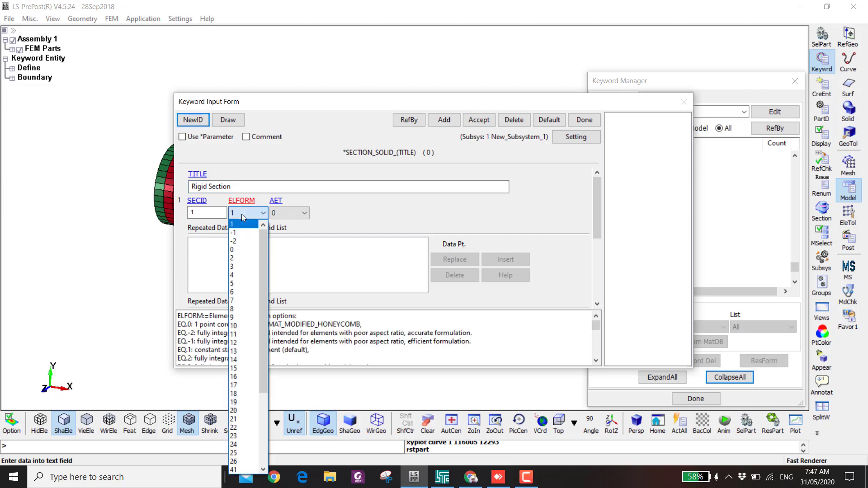
click(240, 242)
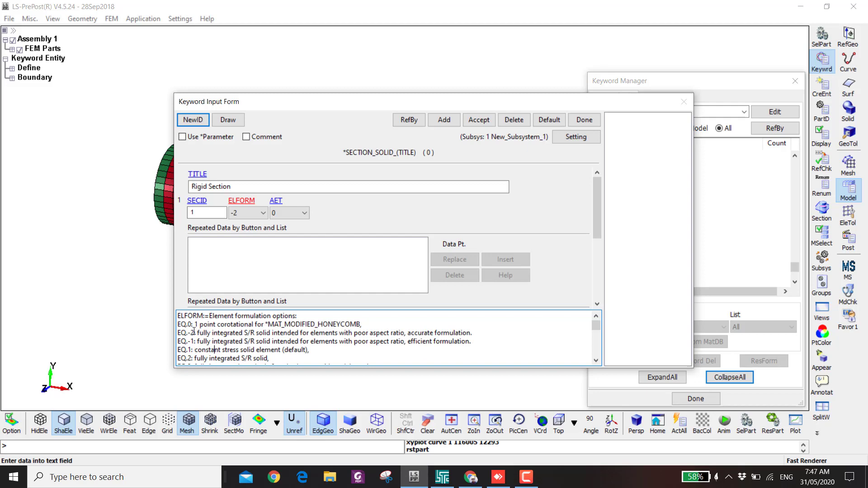
click(479, 119)
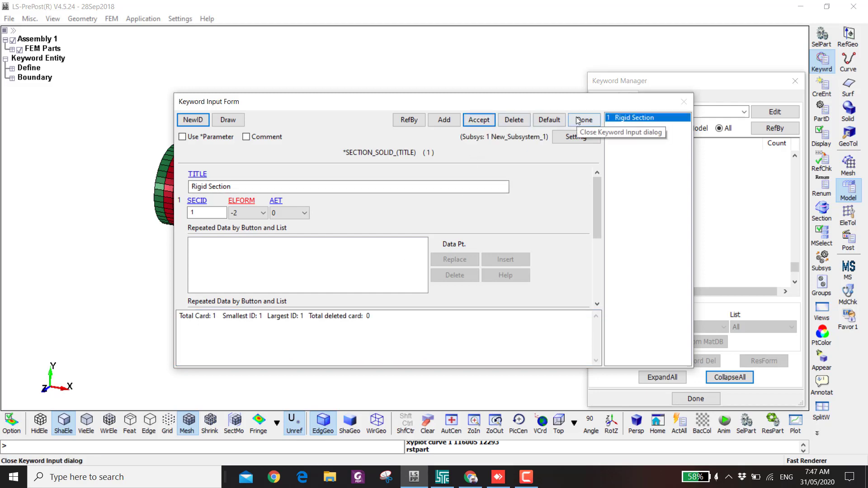
click(584, 120)
Step: Start a new MAT_JOHNSON_COOK (015) material card with a new ID and title it Aluminum
scroll(650, 250, down, 1)
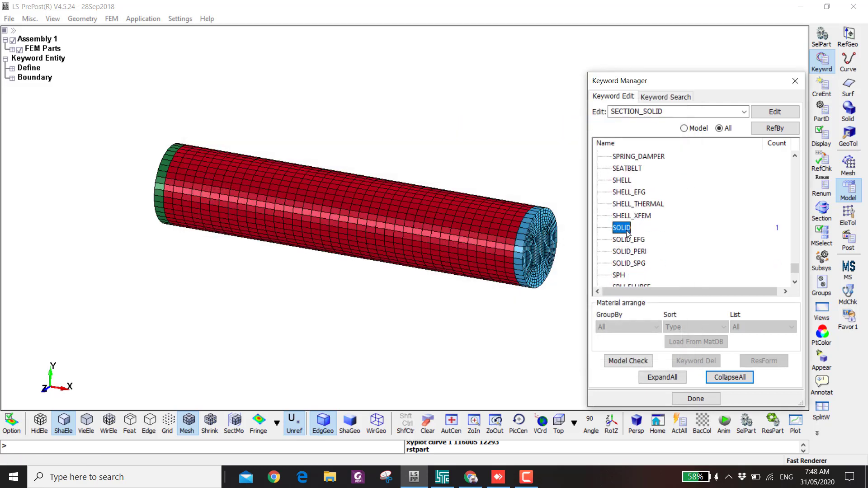
scroll(628, 235, up, 4)
double_click(605, 205)
scroll(622, 231, up, 2)
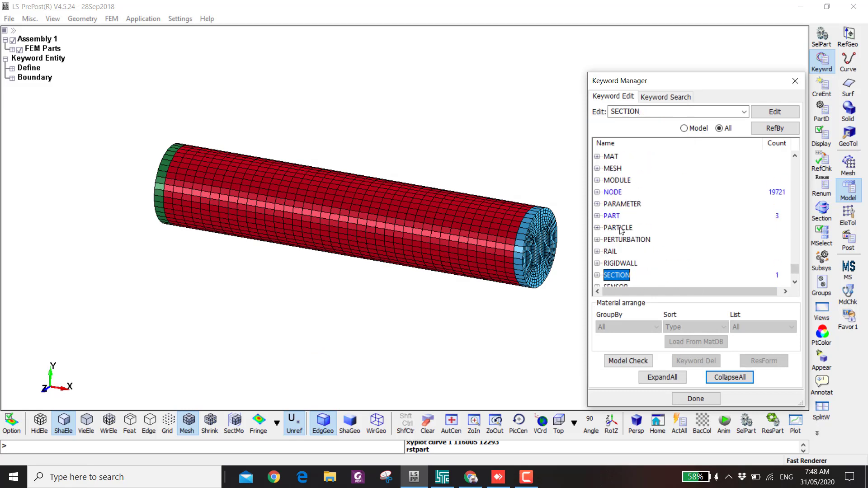
double_click(611, 156)
scroll(651, 224, down, 3)
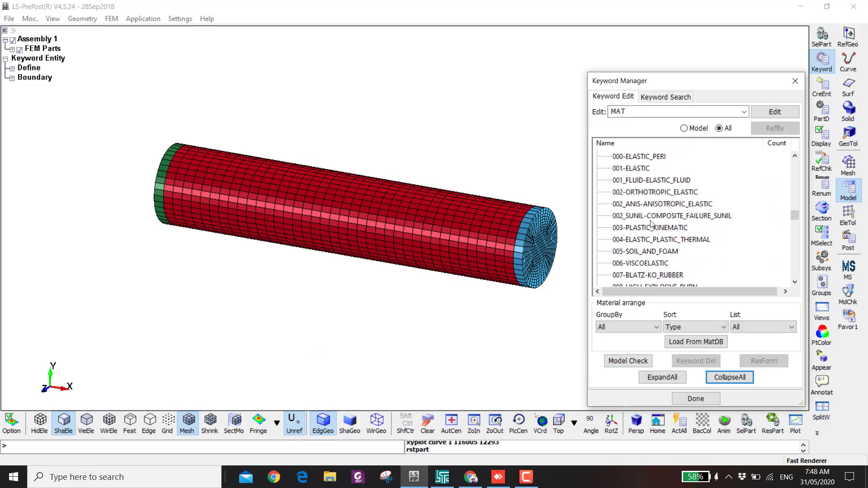
scroll(651, 224, down, 4)
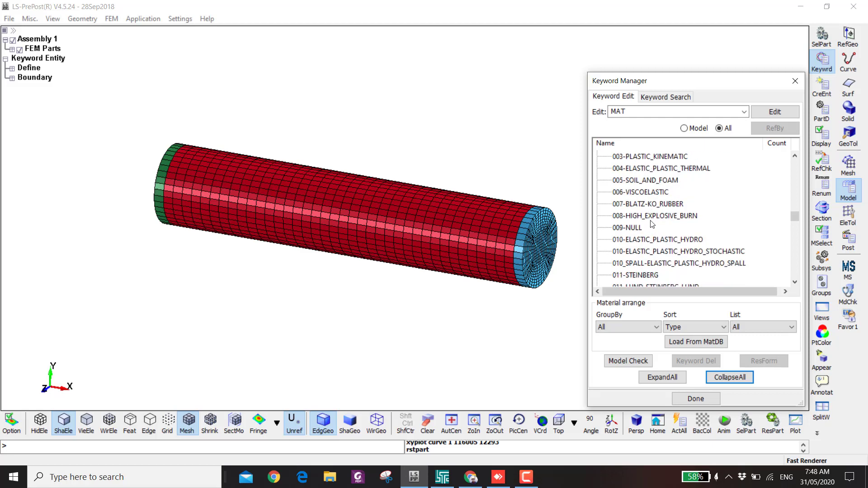
double_click(646, 263)
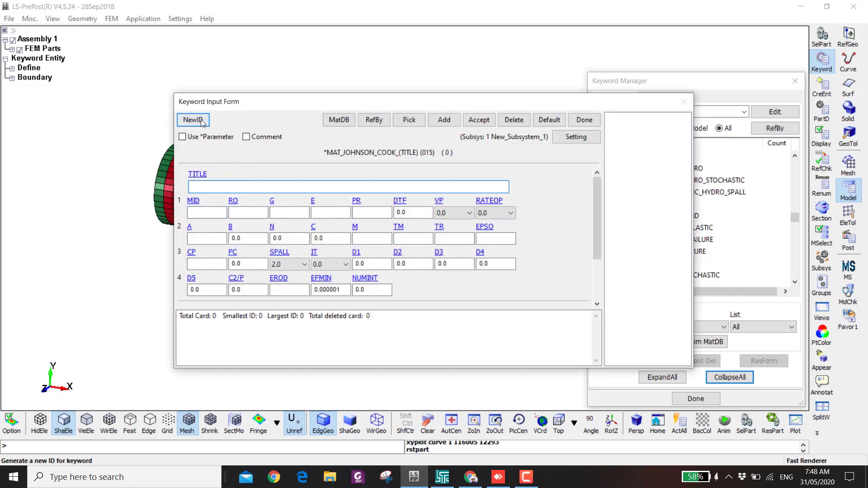
click(253, 191)
text(Aluminum)
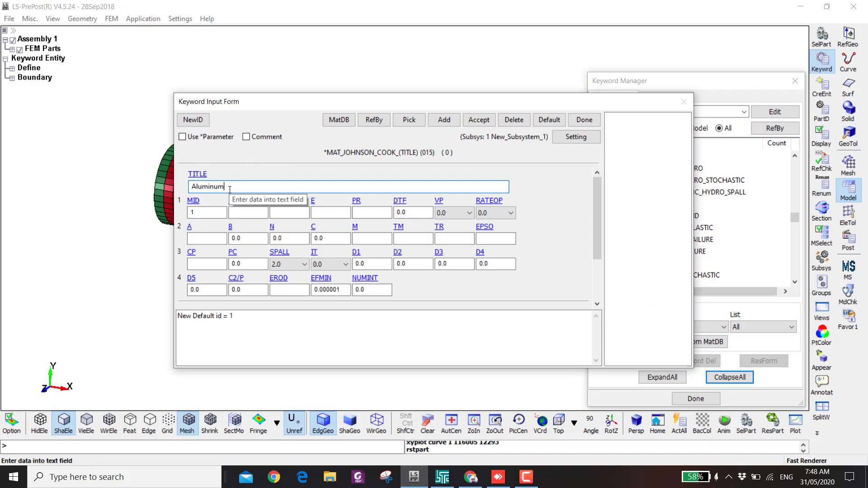
Step: Set the Aluminum material's mass density RO to 2700 and its shear modulus G to 26.9e9
click(247, 213)
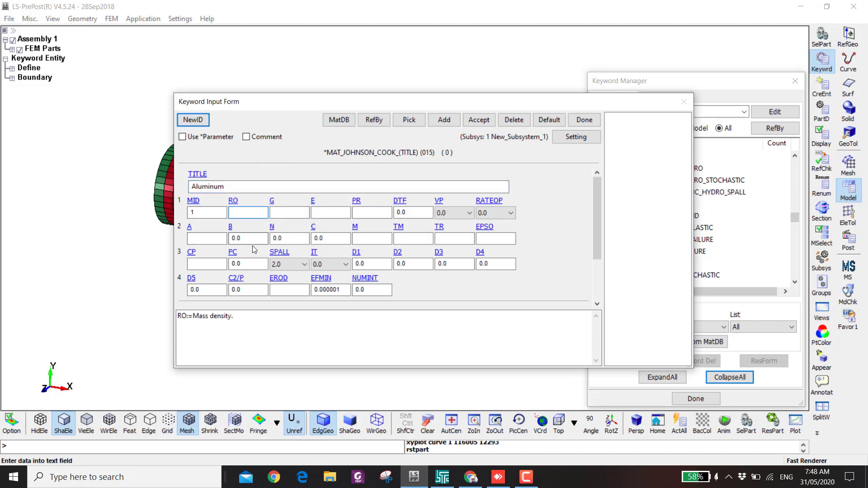
text(2700)
key(Tab)
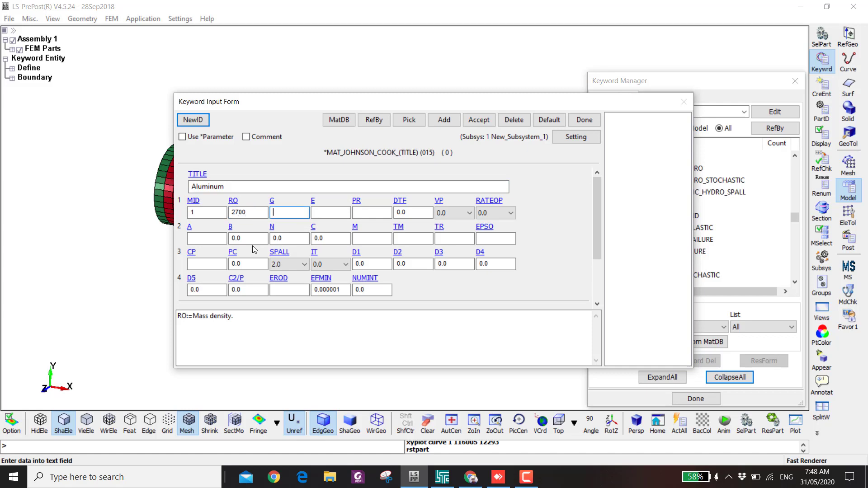
text(27)
key(BackSpace)
text(.)
key(BackSpace)
key(BackSpace)
text(26.8)
key(BackSpace)
text(9e9)
Step: Set the Aluminum material's Young's modulus E to 70e9 and Poisson's ratio PR to 0.33
key(Tab)
text(40)
key(BackSpace)
key(BackSpace)
text(70e9)
key(Tab)
text(0.33)
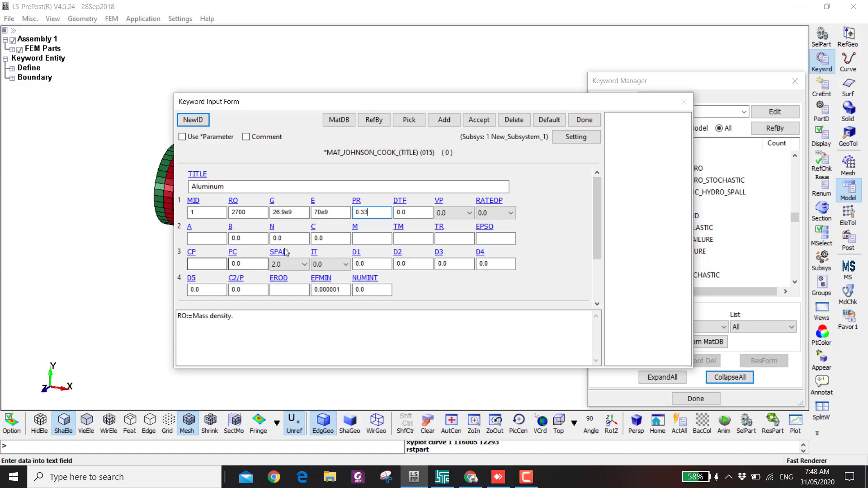
Step: Enter the Johnson-Cook constants A 1.67e8, B 5.96e8, N 0.551, C 0.001 and M 0.859
click(211, 240)
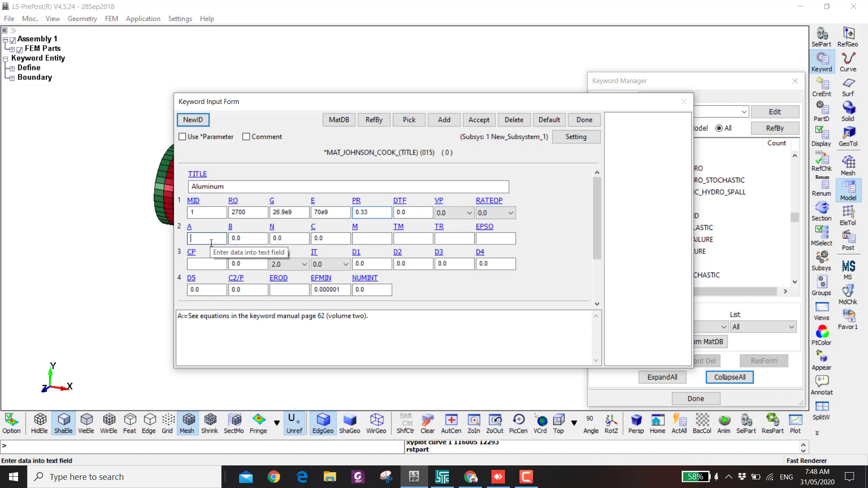
text(1.67e8)
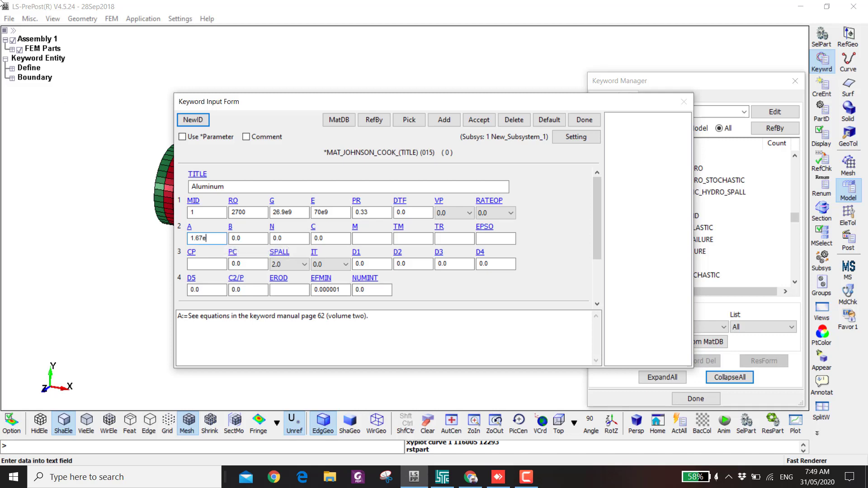
key(Tab)
text(5.96e8)
key(Tab)
text(0.551)
key(Tab)
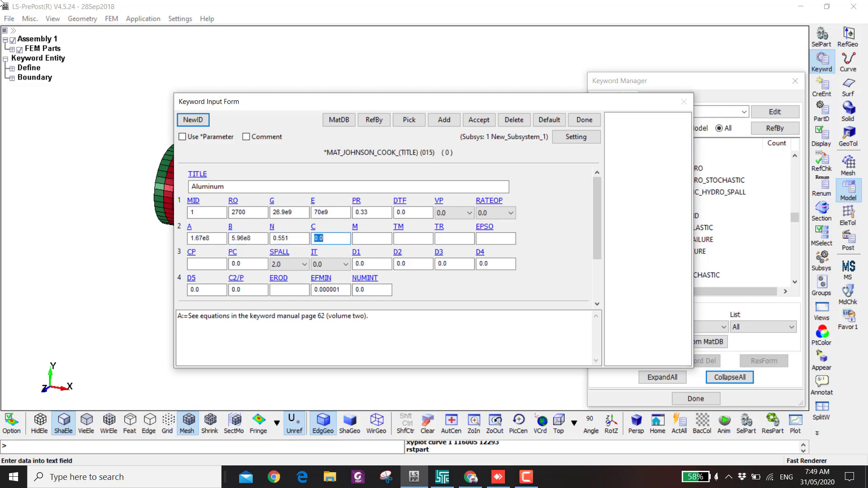
text(0.001)
key(Tab)
text(0.859)
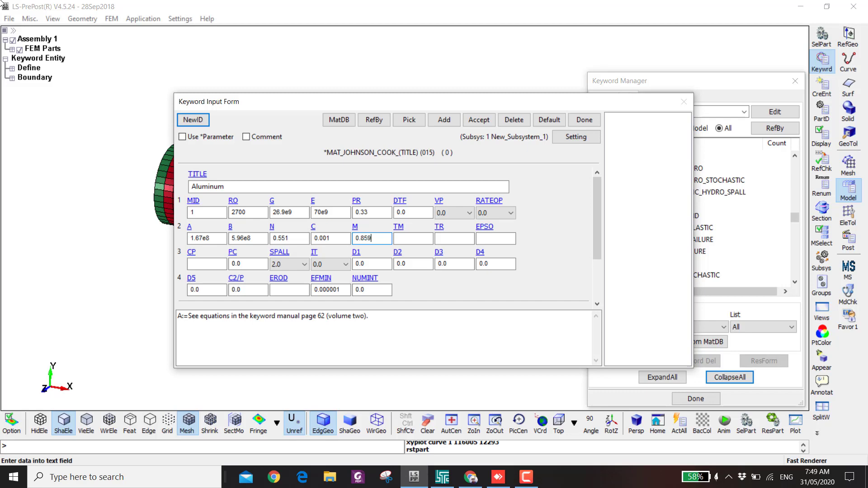
Step: Set the melt temperature TM to 893, room temperature TR to 300, and strain-rate parameter EPSO to 1
key(Tab)
text(893)
key(Tab)
text(300)
text(1)
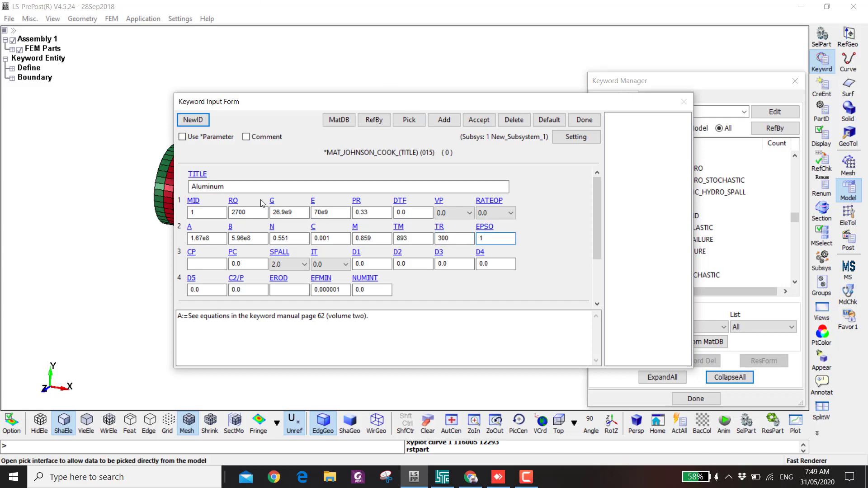
Step: Set the specific heat CP to 910 and the pressure cutoff PC to -1.5e9
click(207, 265)
text(910)
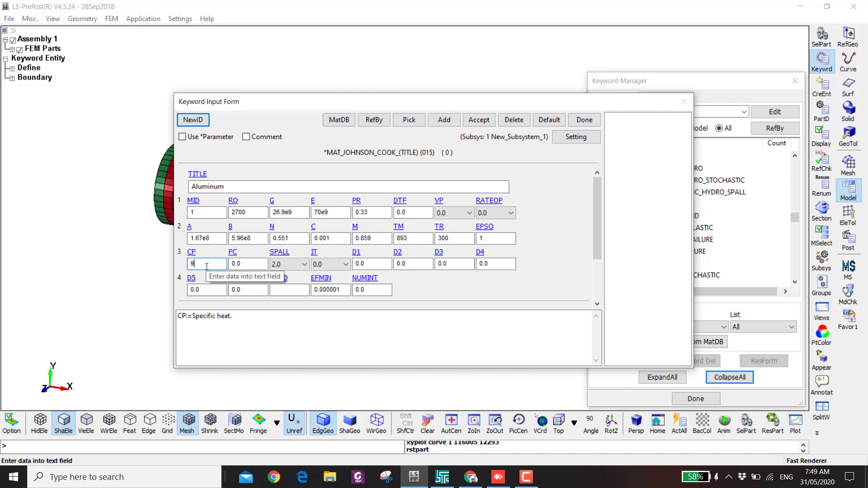
key(Tab)
text(-1.5e9)
Step: Enter the failure parameters D1 0.0261, D2 0.263, D3 -0.349, D4 0.247 and D5 16.8, and set C2/P to 2
click(372, 265)
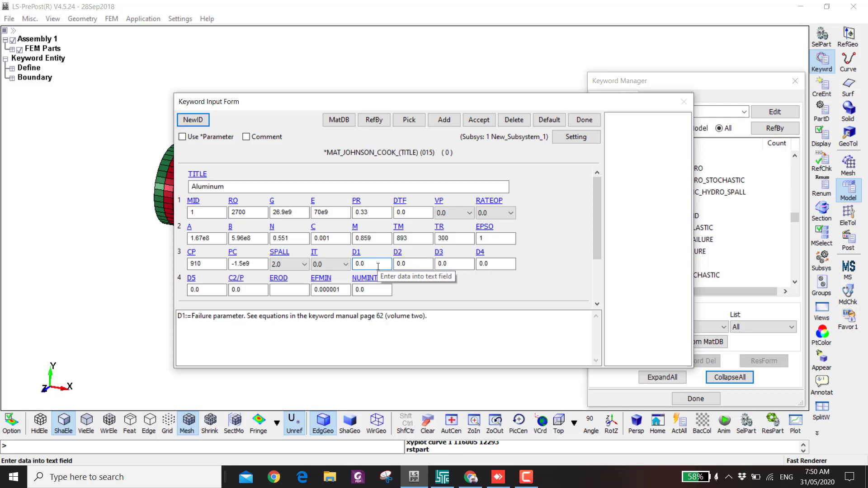
text(261)
key(Tab)
text(0.2)
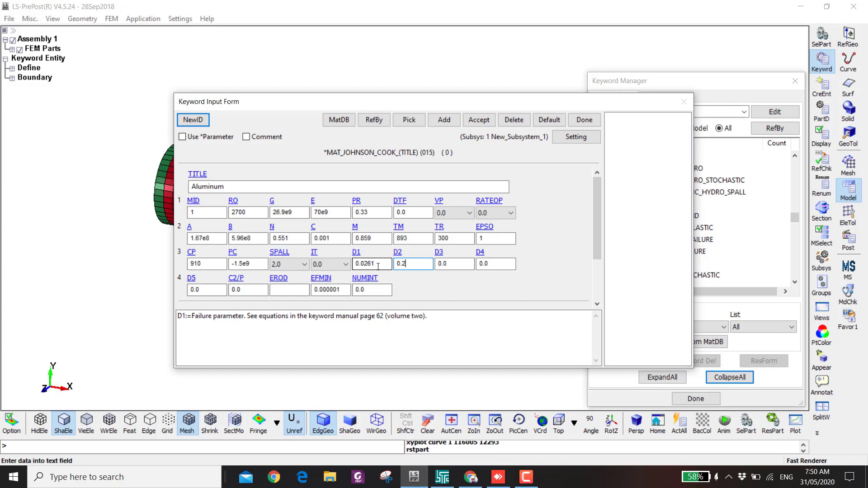
text(63)
key(Tab)
text(-0.349)
key(Tab)
text(0.247)
click(214, 288)
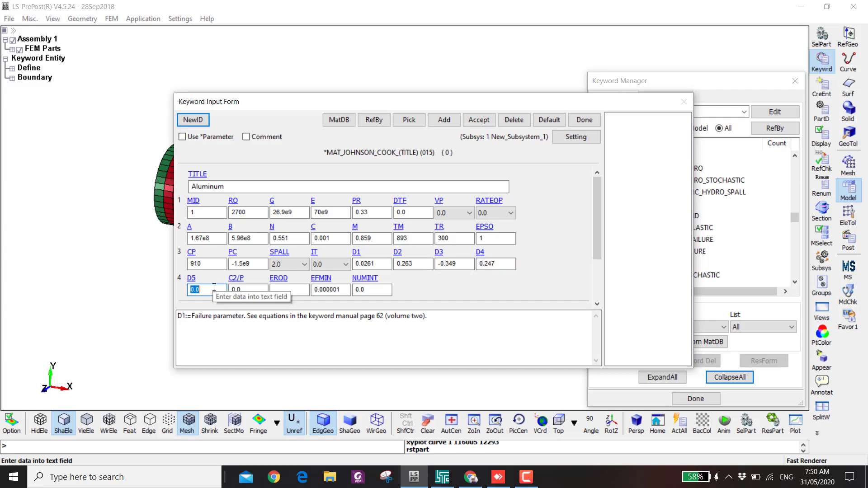
text(16.8)
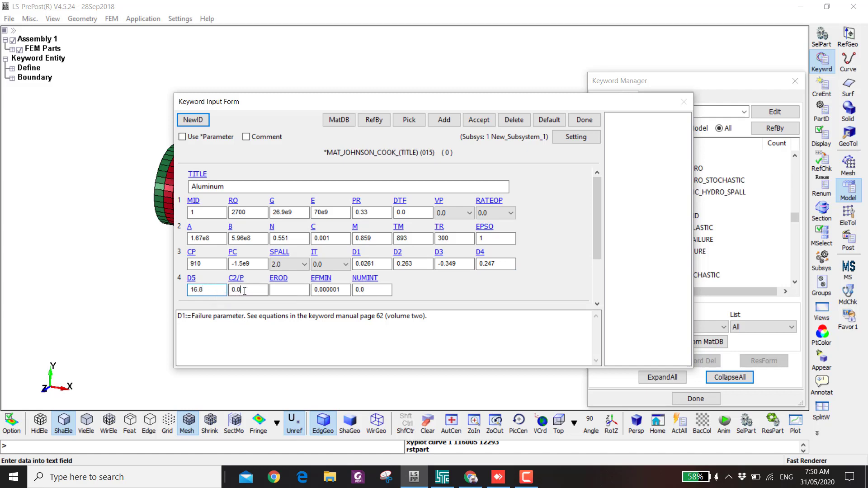
click(244, 290)
text(2)
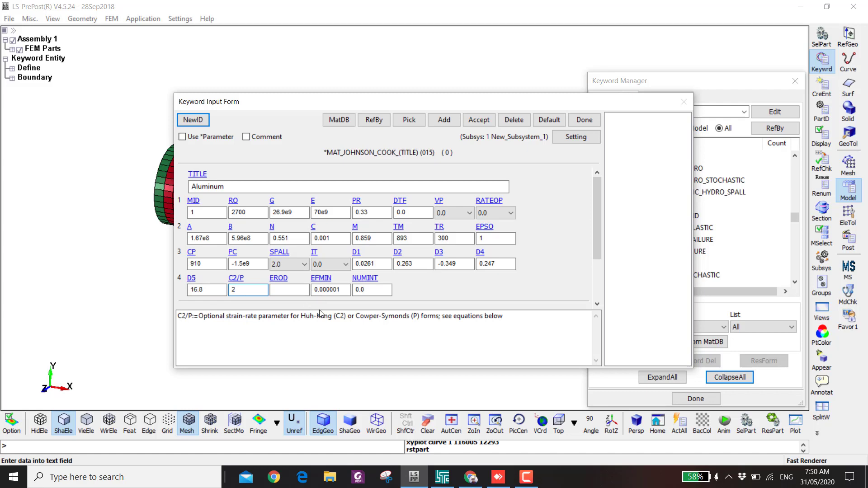
Step: Accept the Aluminum Johnson-Cook material card and close its form
click(369, 290)
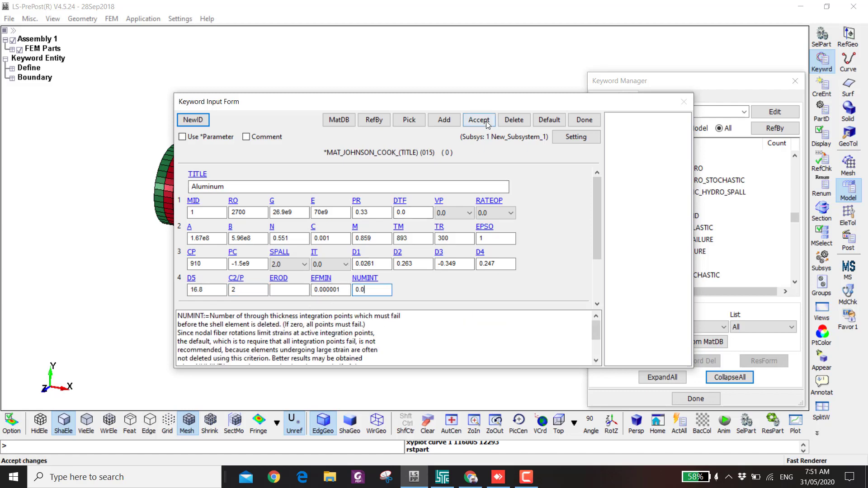
click(479, 120)
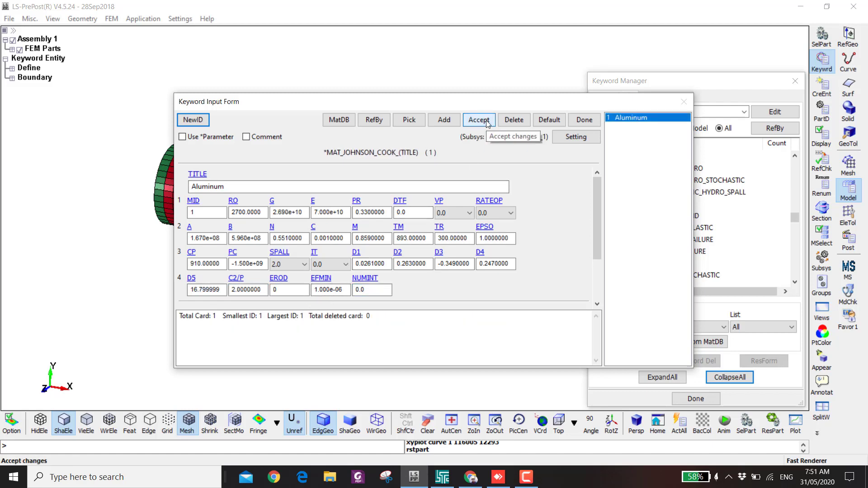
click(584, 120)
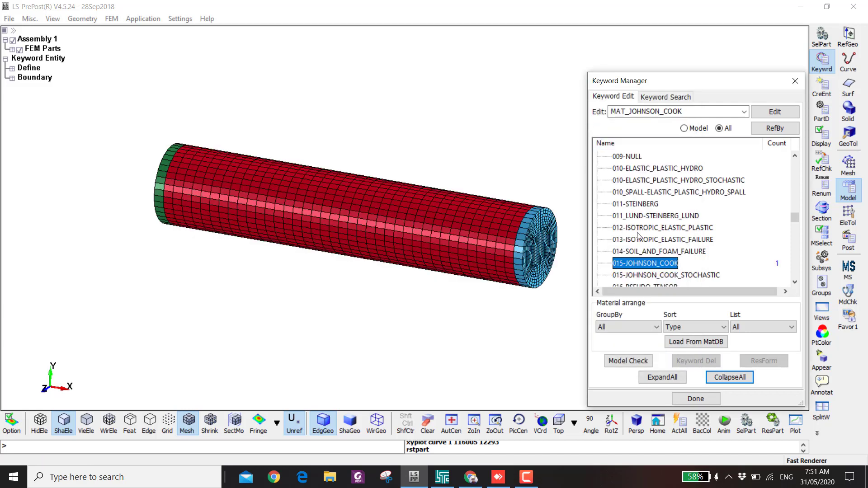
Step: Create a new MAT_RIGID (020) material with ID 2 and title it "Rotating End"
scroll(639, 235, down, 3)
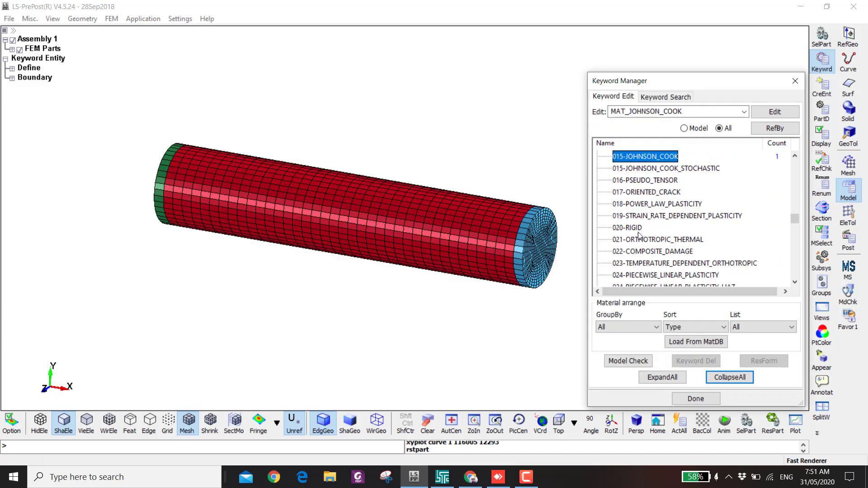
click(635, 229)
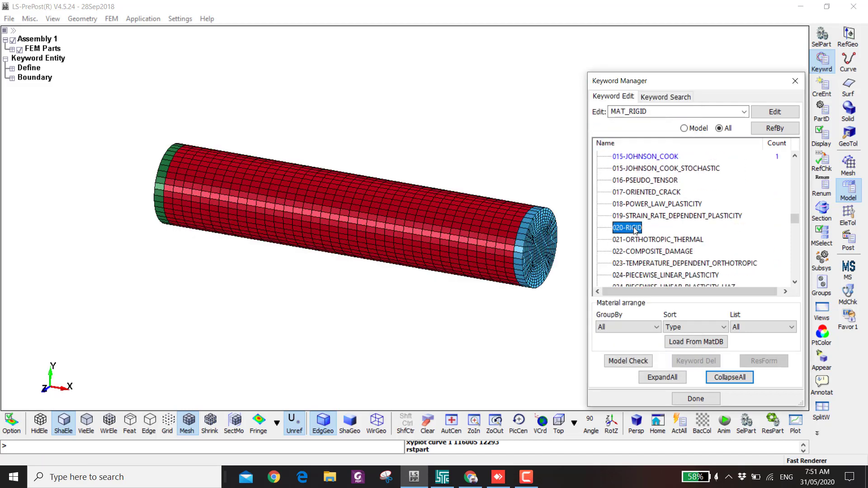
double_click(635, 228)
click(193, 119)
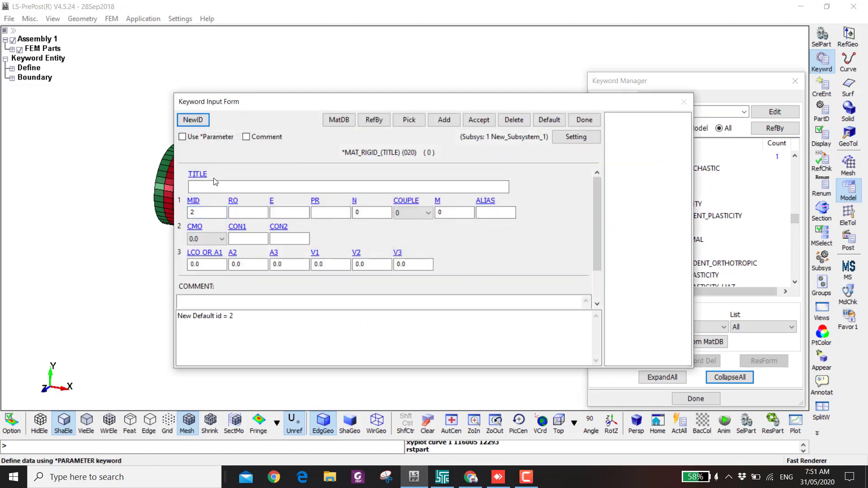
click(217, 186)
text(Rotat)
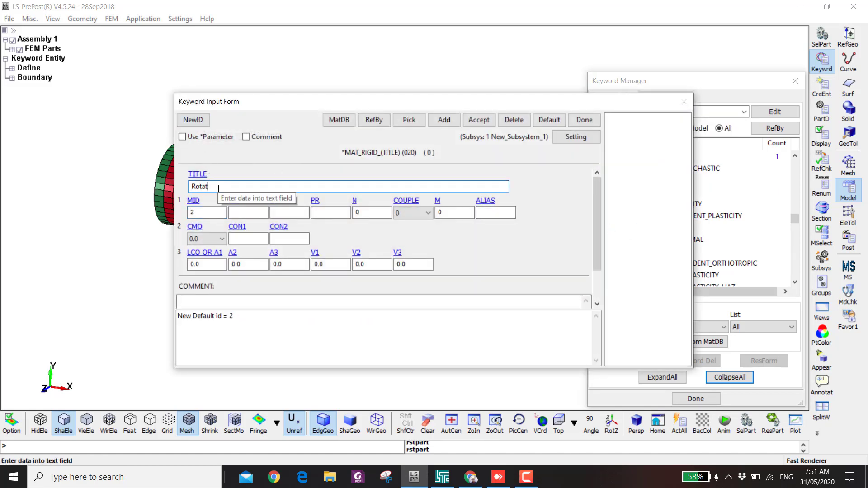
text(ing)
text(End)
Step: Set the Rotating End material's density RO to 2700, modulus E to 70e9 and Poisson's ratio PR to 0.33
click(242, 215)
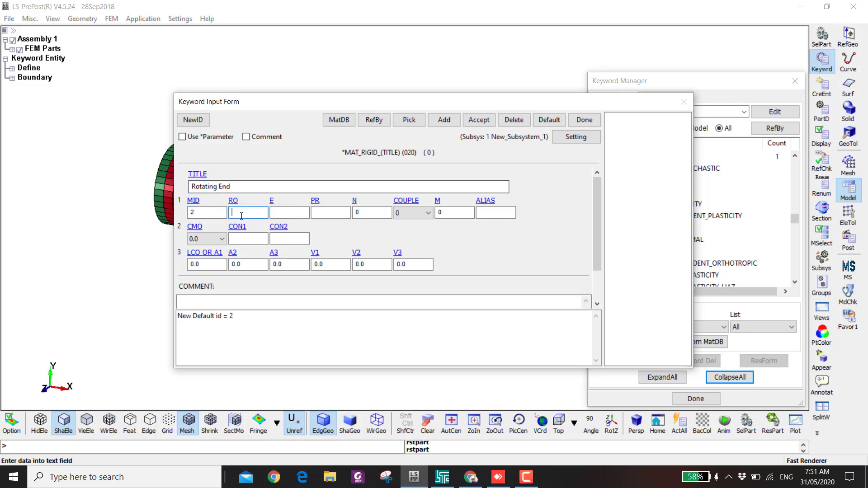
text(2700)
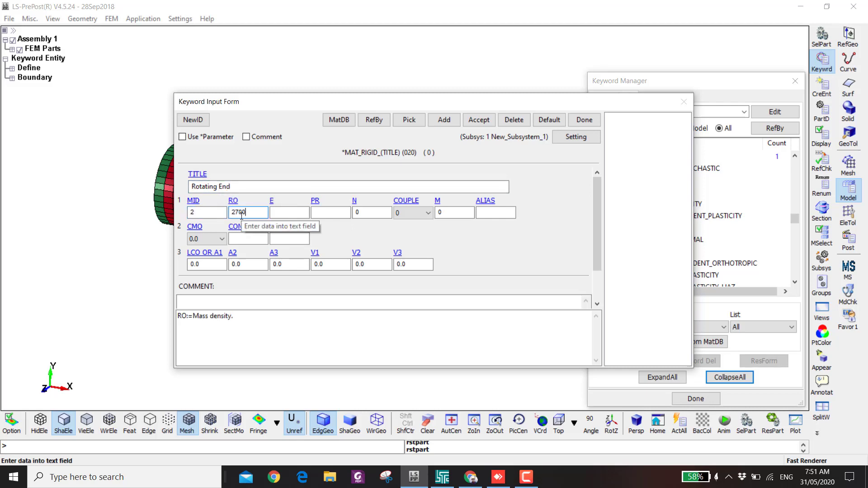
key(Tab)
text(70)
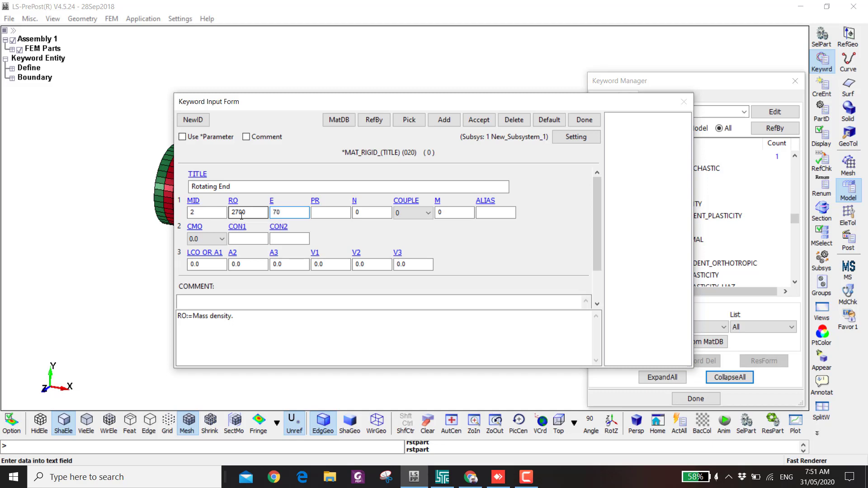
text(e9)
text(0.33)
Step: Constrain the Rotating End material with CMO -1.0 and CON2 111011, and accept the card
click(203, 239)
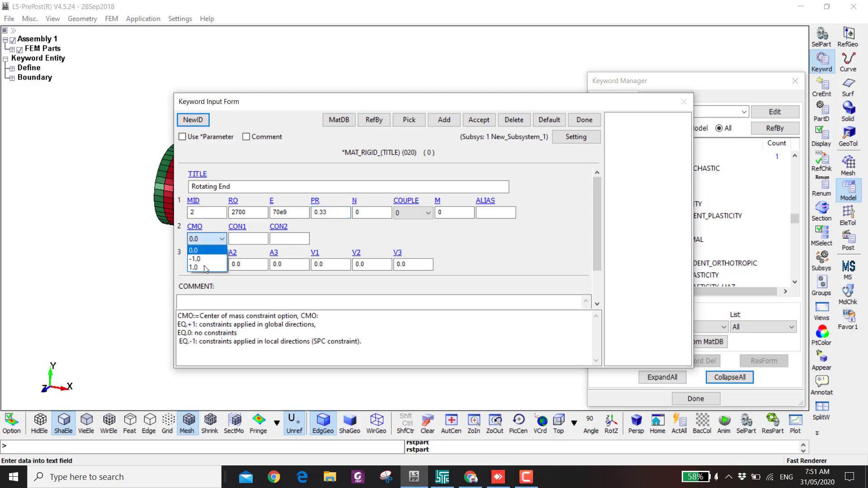
click(204, 260)
click(282, 240)
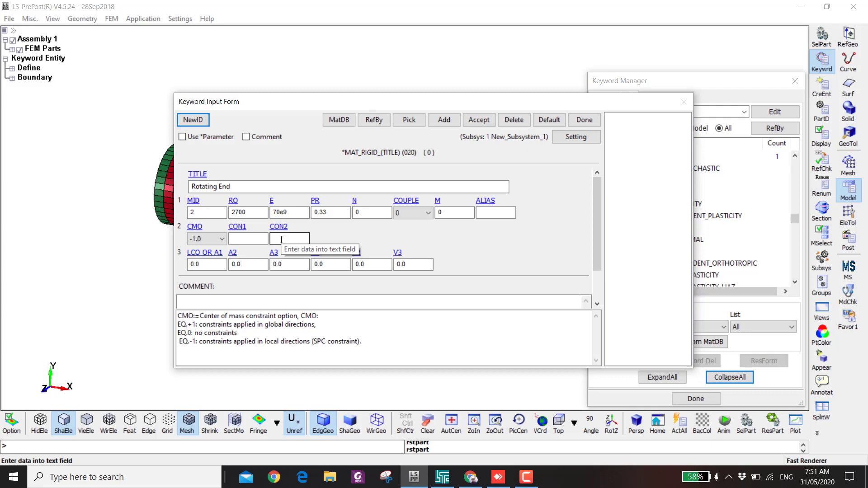
click(280, 240)
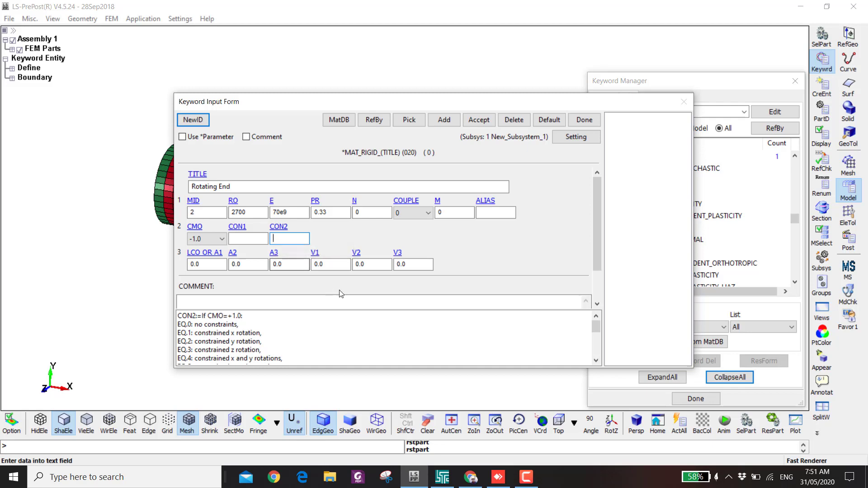
drag(596, 333, 597, 341)
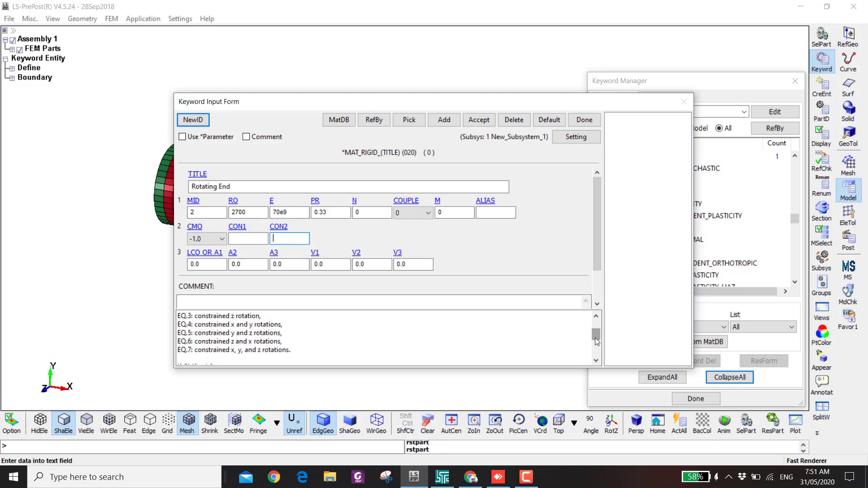
text(111)
text(011)
click(491, 119)
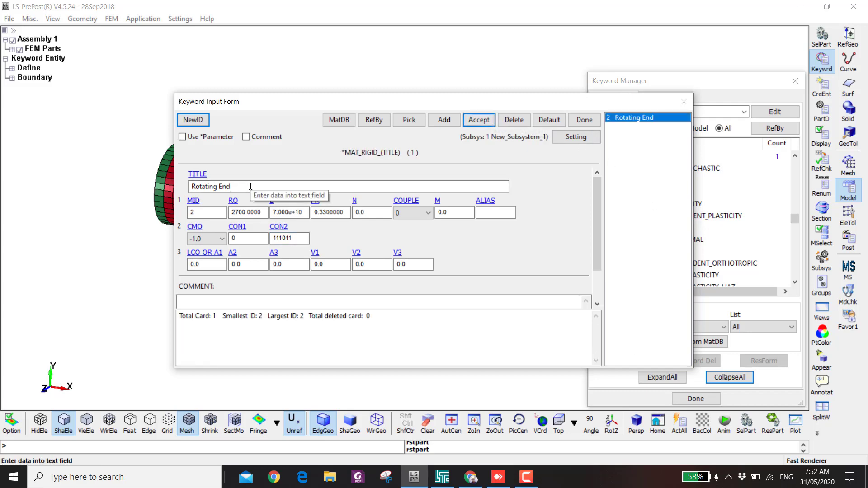
Step: Add a second rigid material with ID 3 titled "Fixed End", reusing the Rotating End properties
double_click(219, 186)
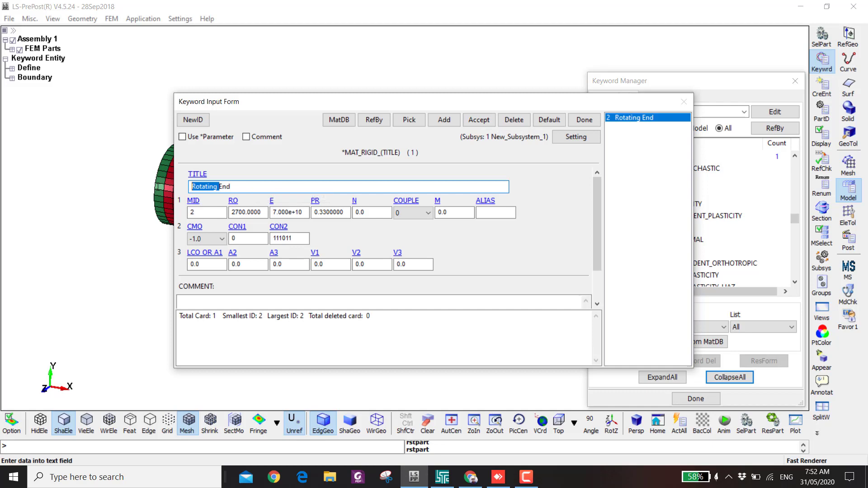
text(Fixed)
click(193, 119)
click(471, 121)
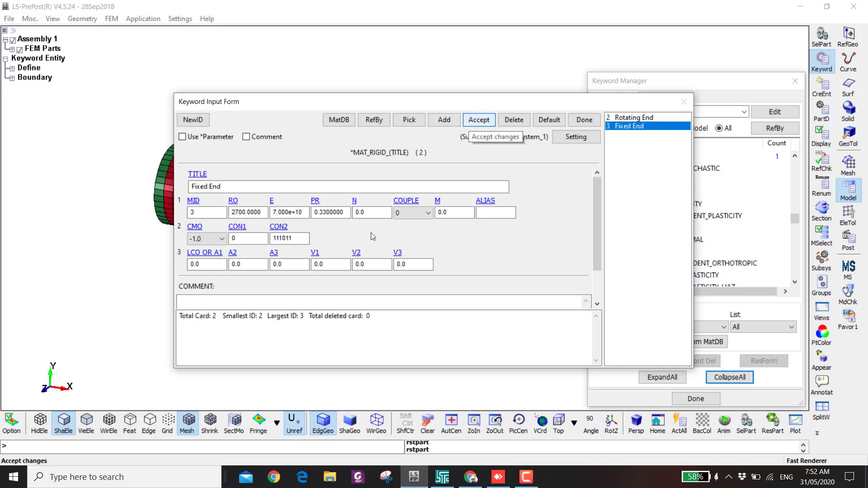
Step: Set the Fixed End material's CON2 to 011111, accept the change and close the form
click(286, 238)
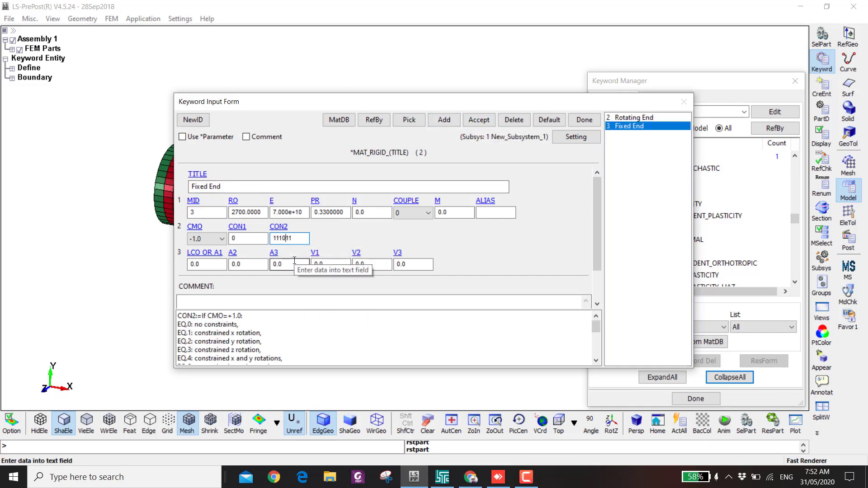
key(shift+Left)
text(1)
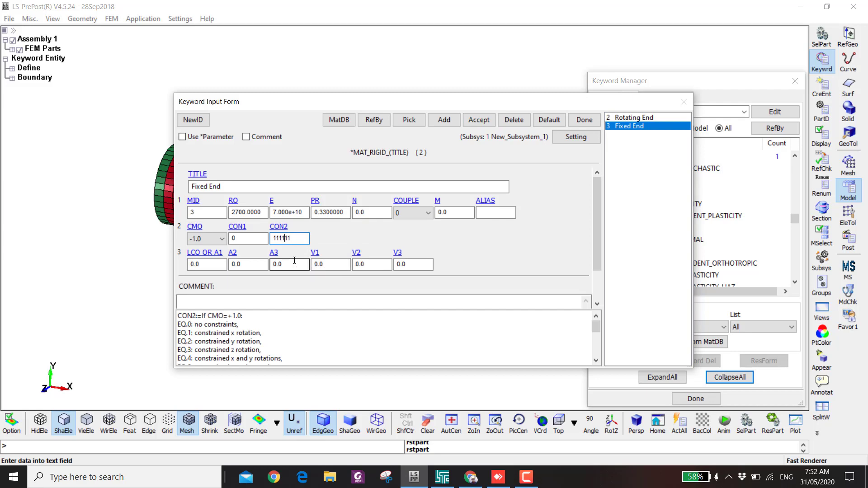
key(Left)
key(Left)
key(Left)
key(shift+Left)
text(0)
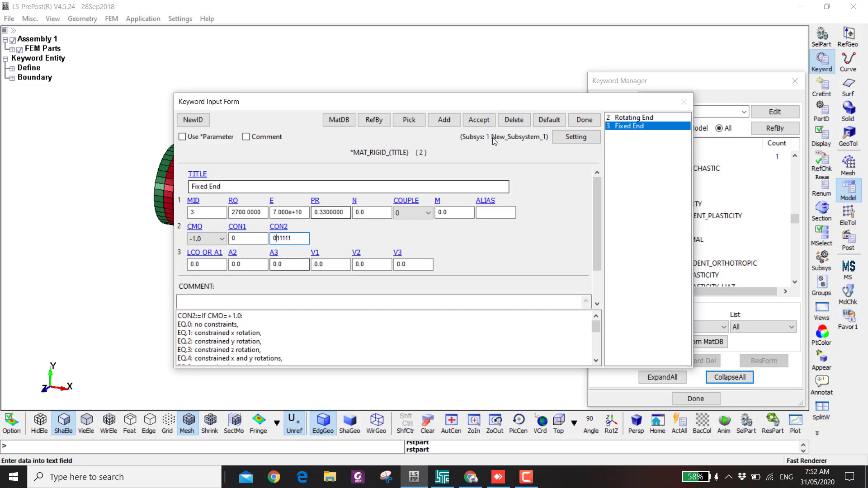
click(479, 119)
drag(476, 109, 447, 318)
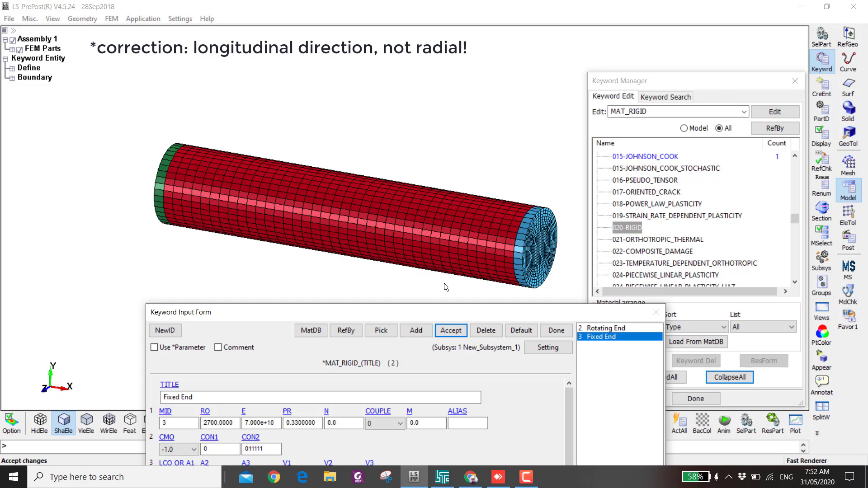
drag(450, 314, 442, 134)
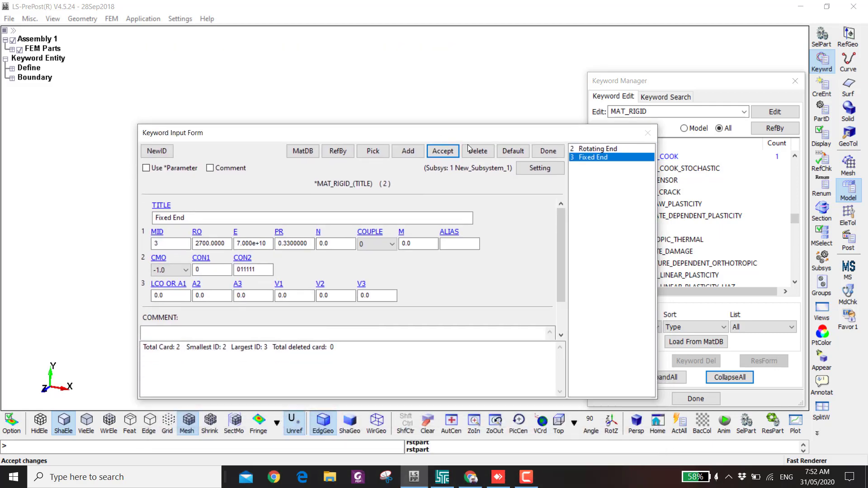
click(548, 151)
Step: Show only the current model's keywords, open the PART card and retitle part 1 "Shaft"
click(694, 129)
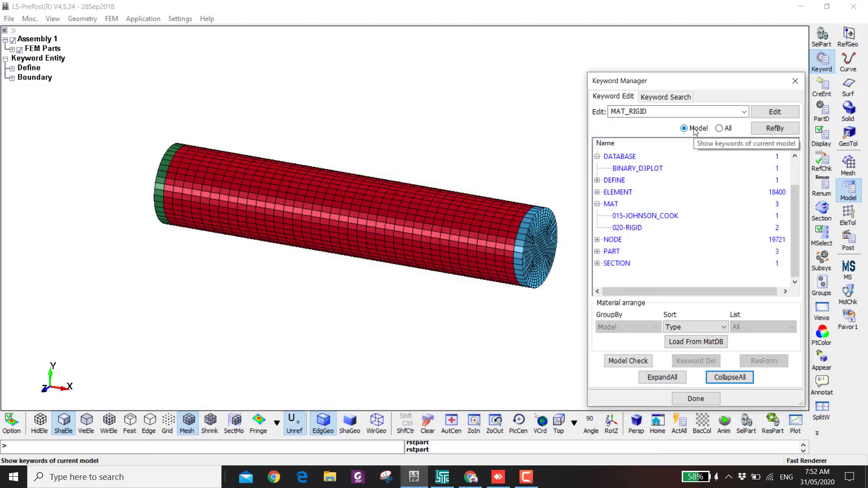
double_click(611, 251)
click(621, 264)
double_click(620, 264)
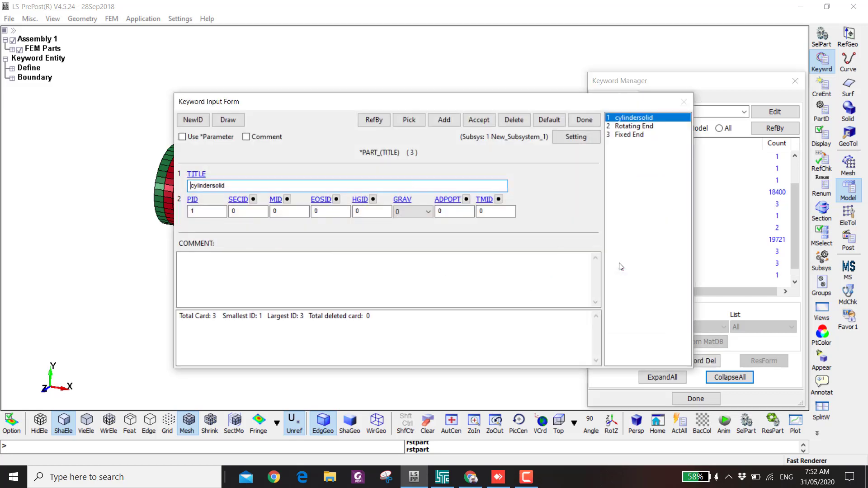
click(250, 186)
double_click(249, 186)
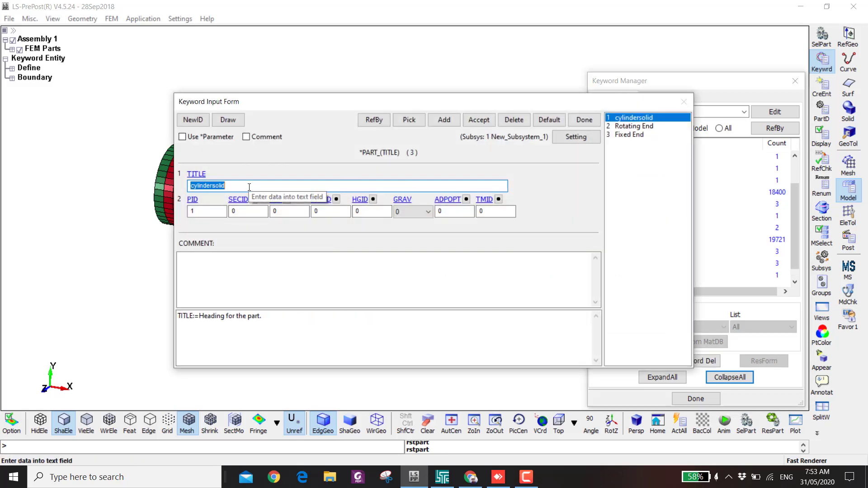
text(Shaft)
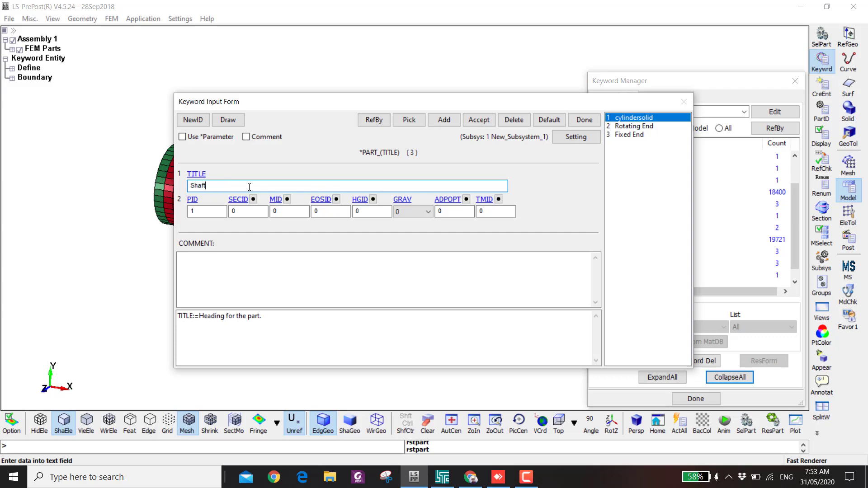
Step: Assign section 1 and material 1 to the Shaft part and accept the card
click(254, 199)
double_click(704, 271)
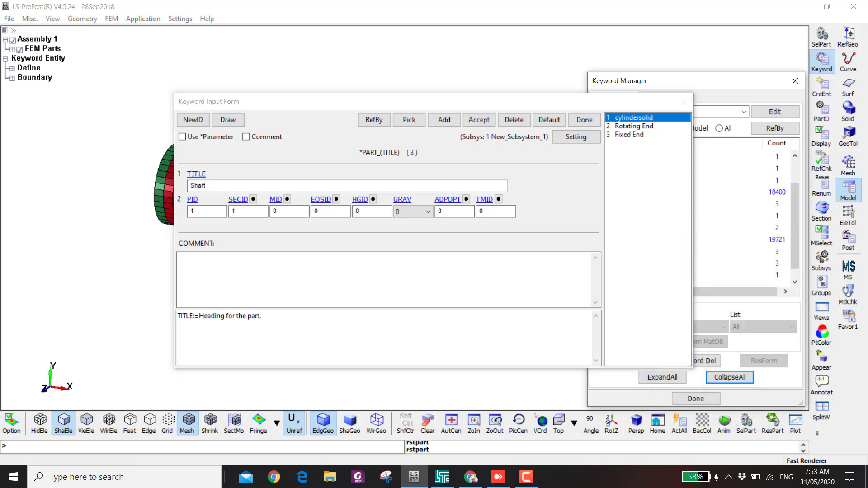
click(287, 199)
click(661, 272)
double_click(661, 271)
click(479, 119)
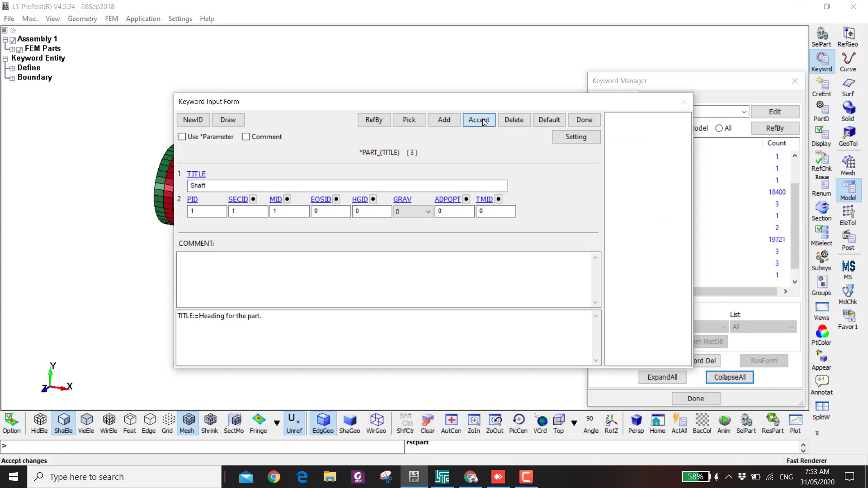
Step: Assign section 1 and material 2 to the Rotating End part and accept the card
click(253, 199)
double_click(674, 270)
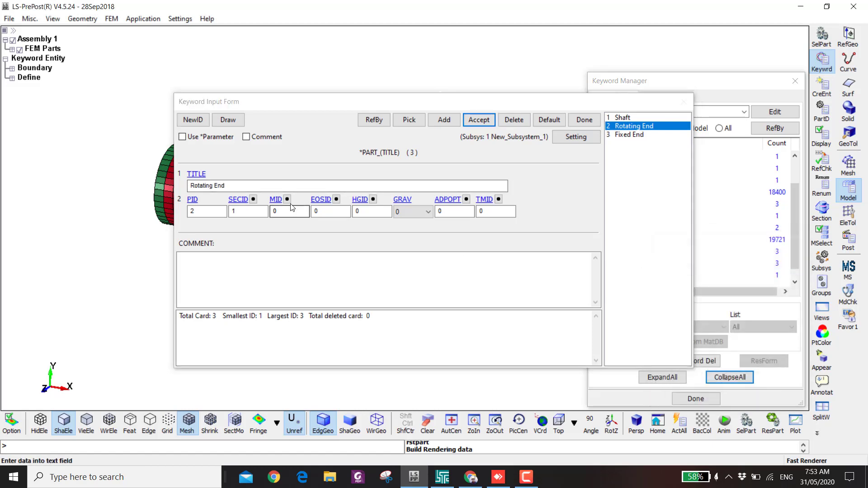
click(287, 199)
double_click(669, 280)
click(479, 119)
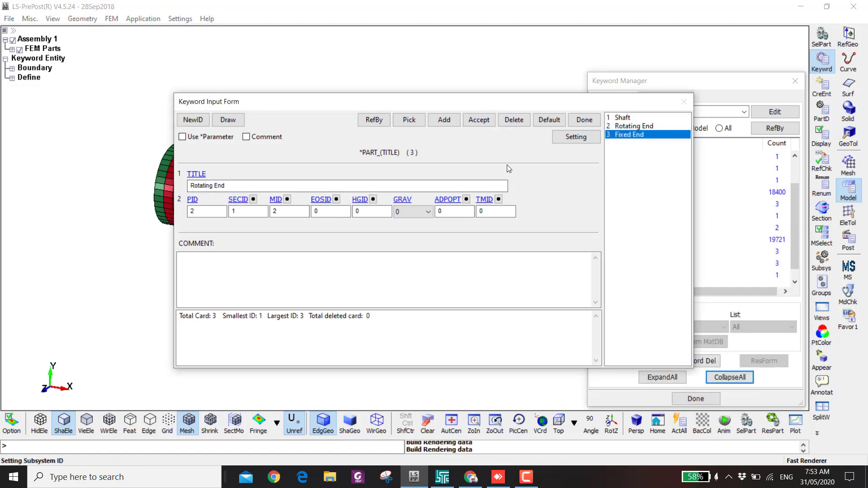
Step: Assign section 1 and material 3 to the Fixed End part and close the part form
click(253, 199)
double_click(664, 270)
click(288, 199)
double_click(667, 289)
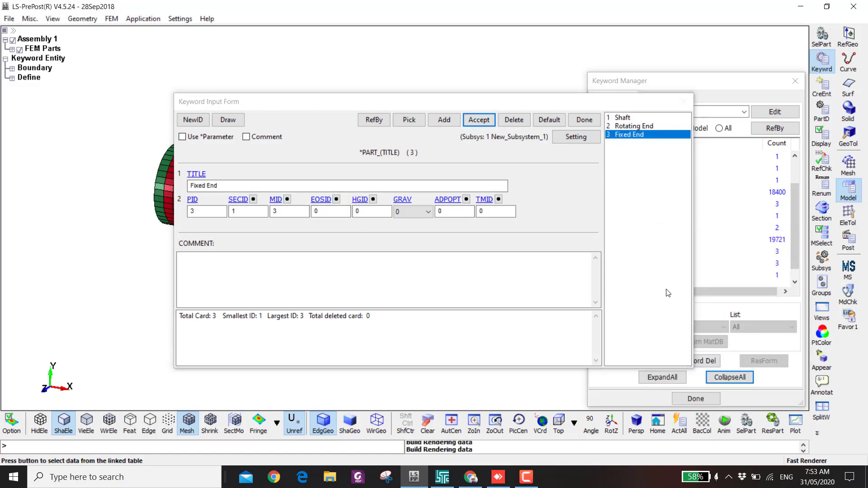
click(596, 127)
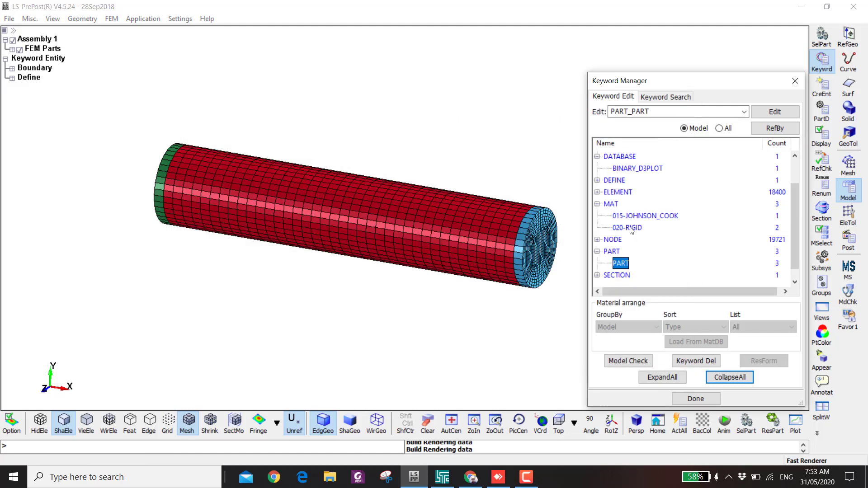
Step: Open the model's solid section card, retitle section 1 "Solid Section" and accept the change
click(632, 230)
scroll(615, 270, down, 1)
double_click(616, 263)
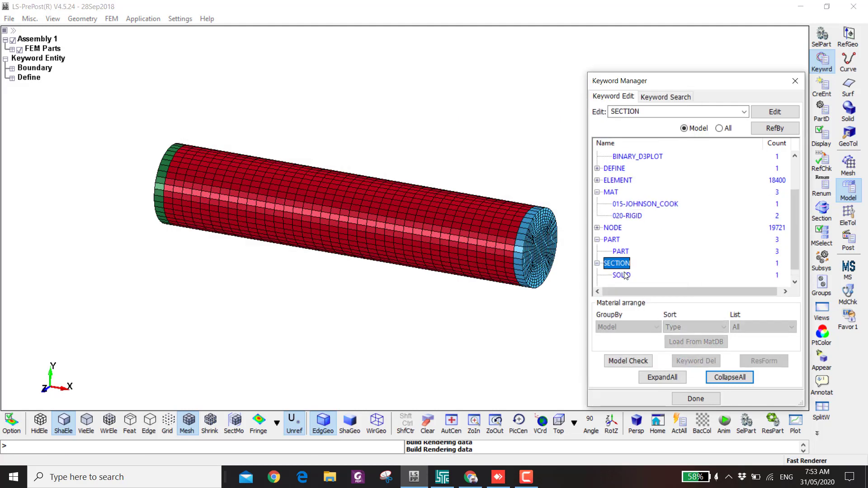
click(621, 275)
double_click(621, 275)
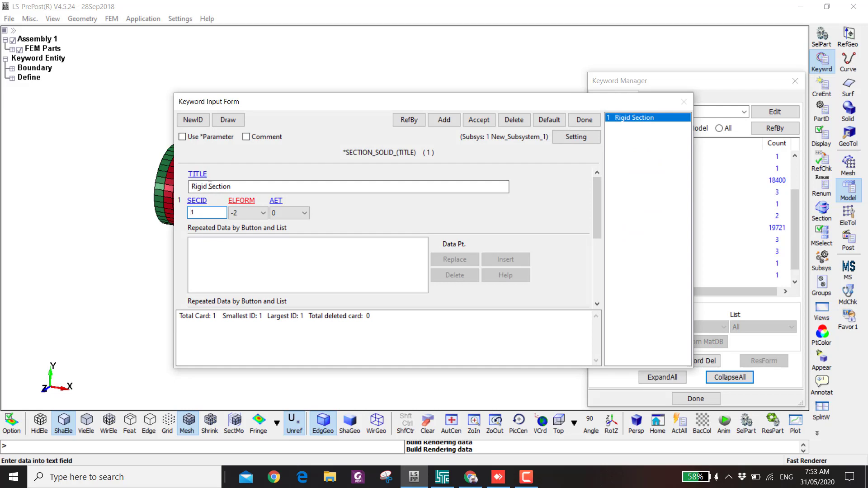
double_click(200, 186)
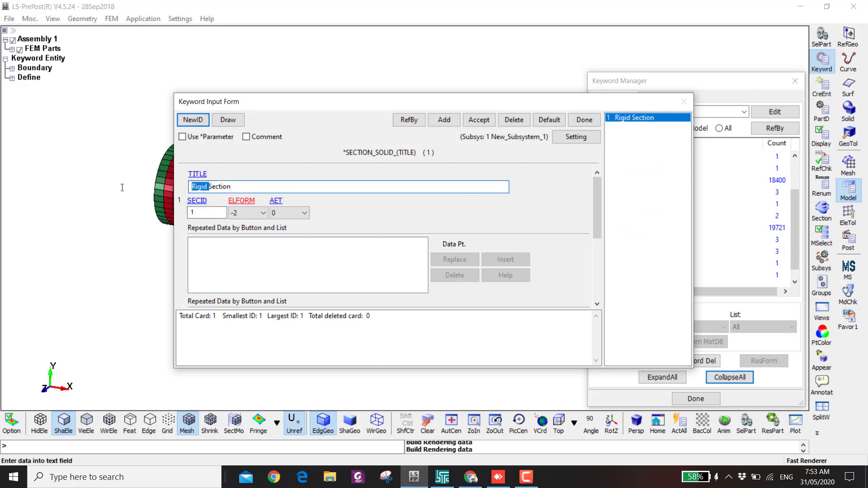
key(BackSpace)
text(Solid)
click(478, 120)
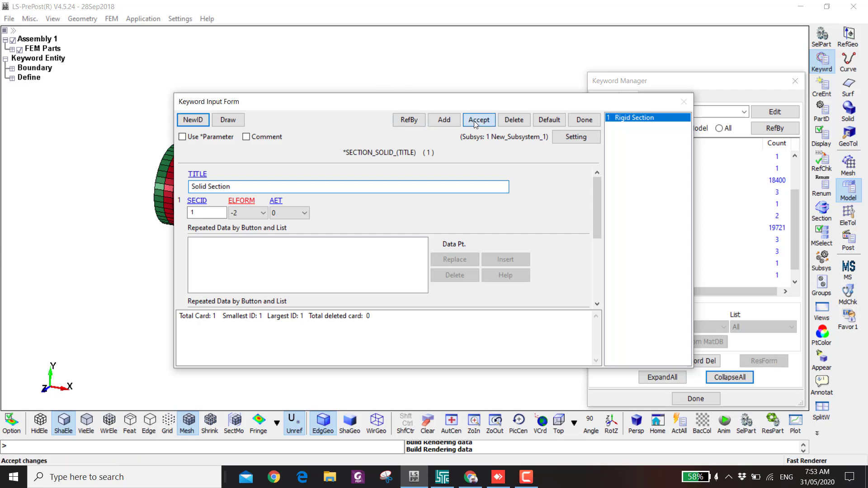
click(581, 120)
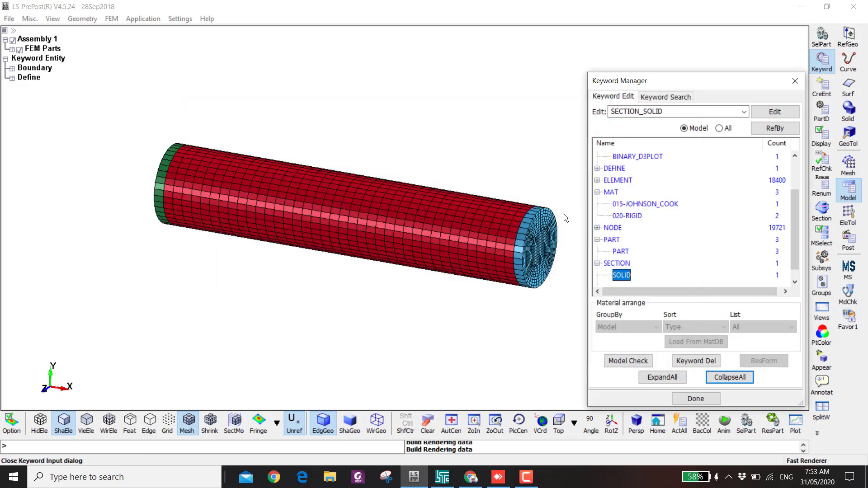
Step: List all available keywords and collapse the expanded groups in the keyword tree
click(640, 204)
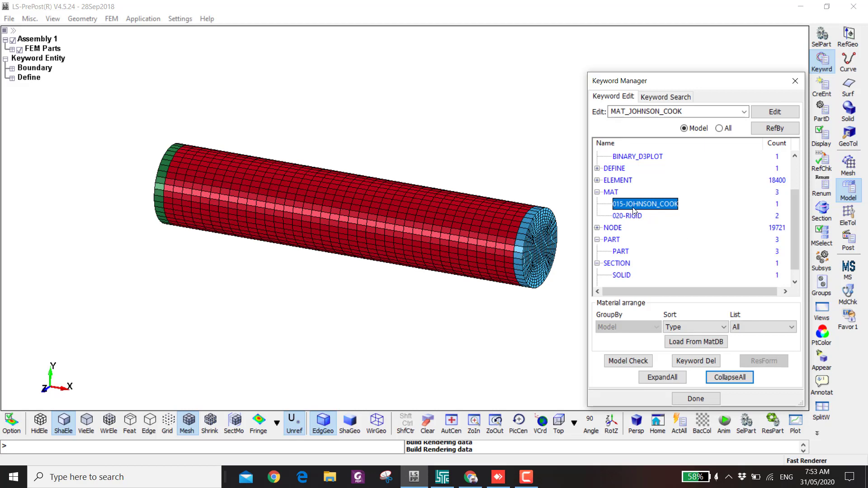
scroll(632, 207, up, 2)
click(719, 129)
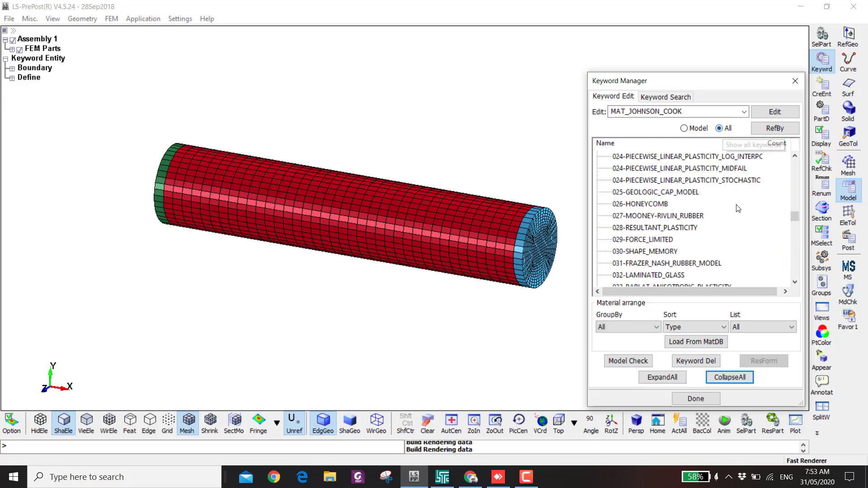
drag(796, 221, 796, 209)
scroll(642, 228, down, 1)
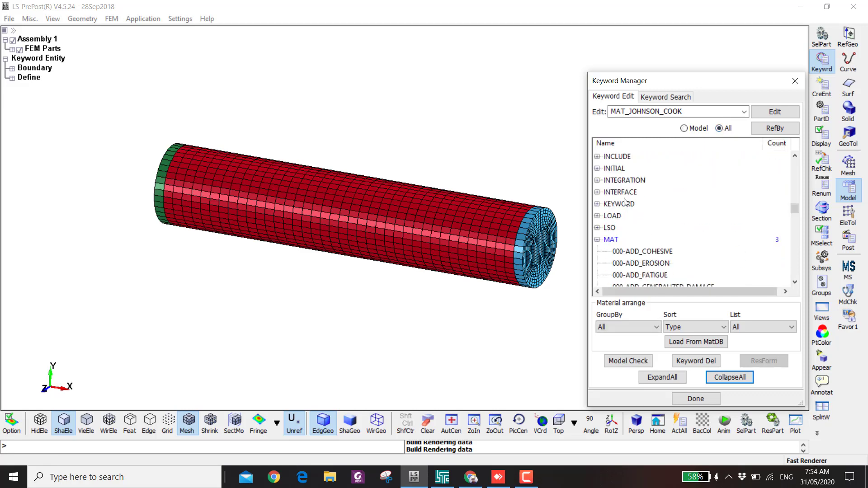
scroll(627, 202, up, 1)
click(611, 275)
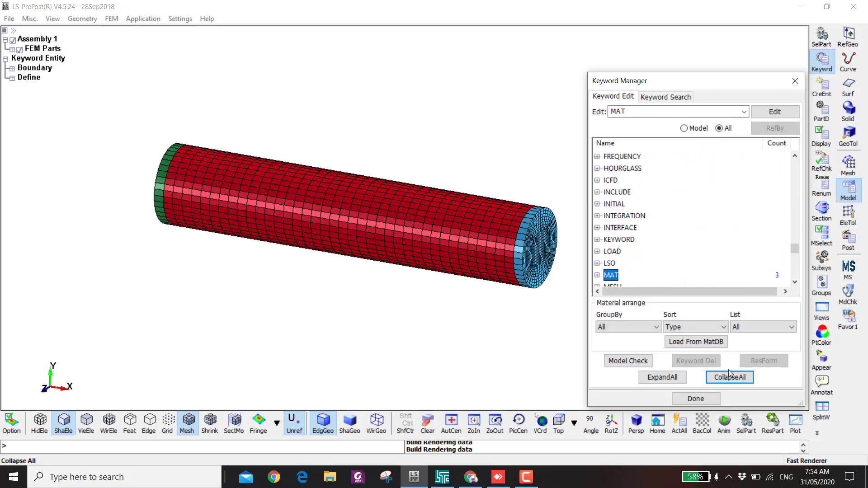
click(730, 377)
scroll(633, 212, up, 8)
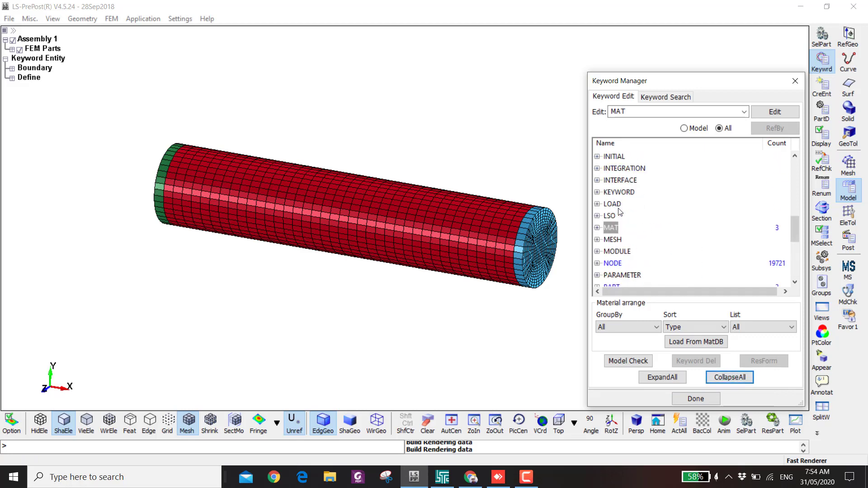
Step: Create an EOS_LINEAR_POLYNOMIAL card with ID 1, title "EOS" and C1 set to 68e9
click(609, 204)
scroll(618, 212, down, 4)
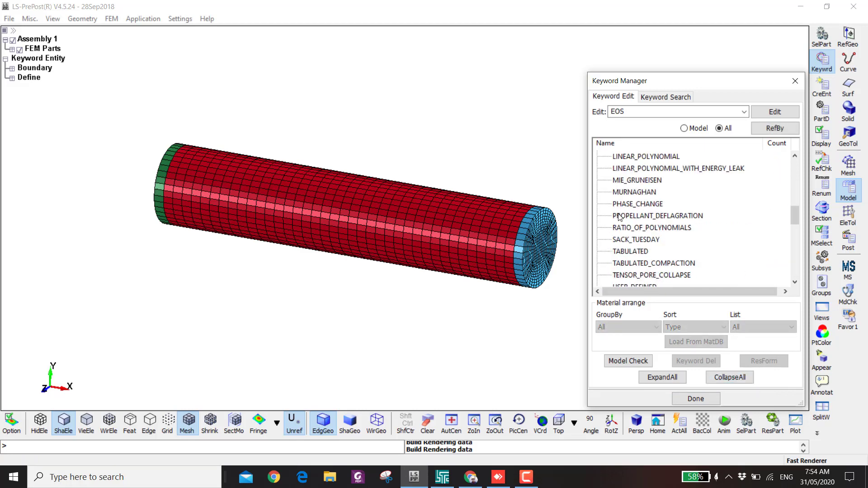
double_click(636, 157)
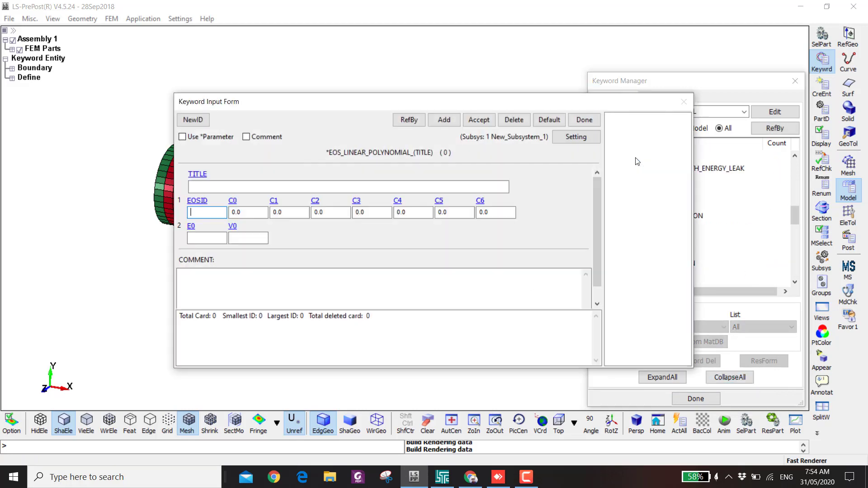
key(Escape)
double_click(629, 159)
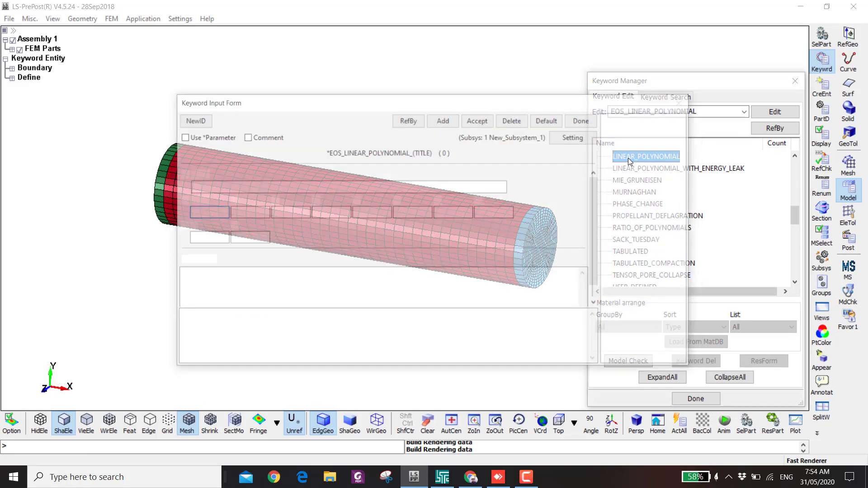
text(EOS)
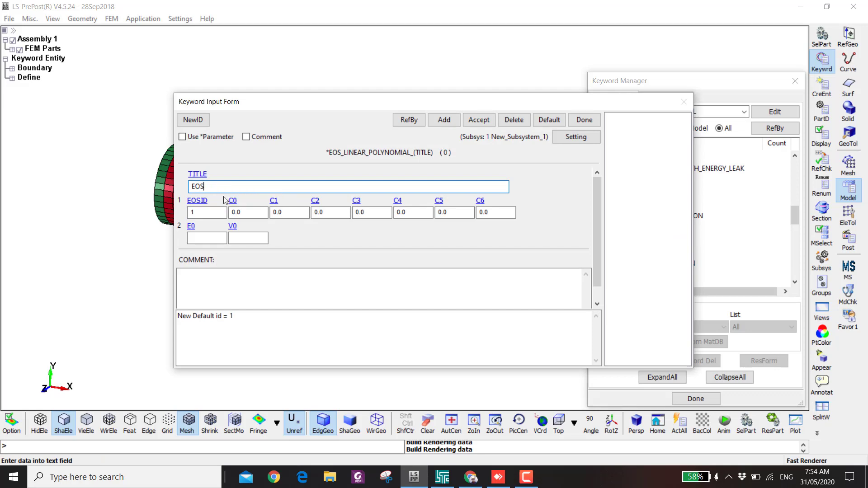
click(287, 213)
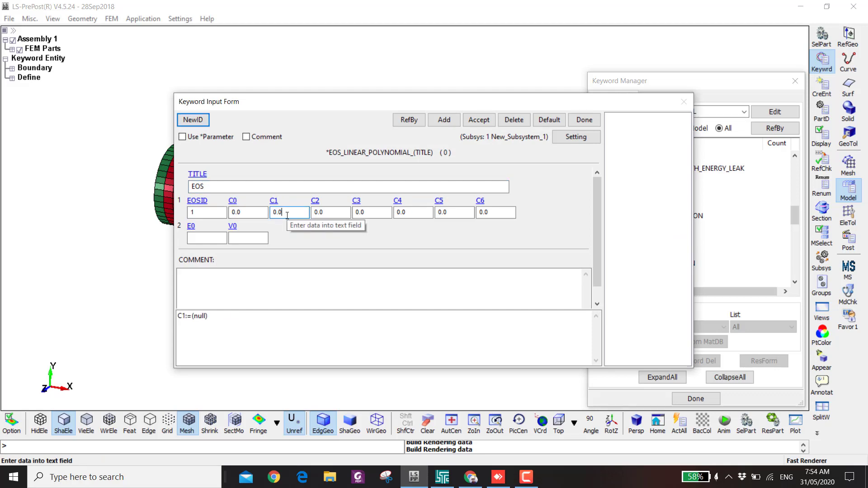
double_click(288, 215)
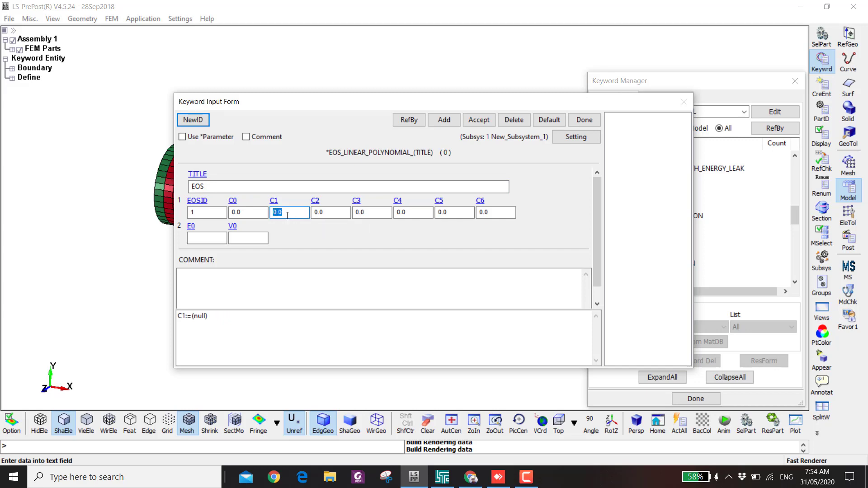
text(68e9)
click(478, 120)
click(584, 120)
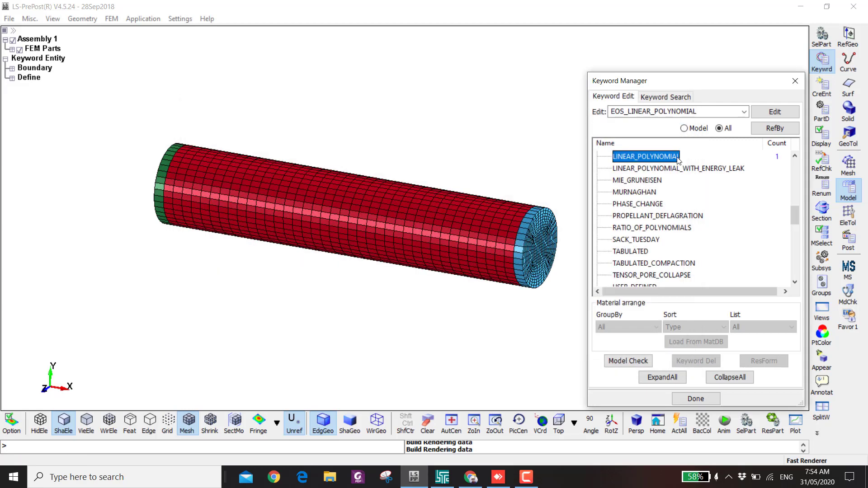
Step: Show only the model's keywords, link the EOS equation of state to the Shaft part and accept the card
click(691, 131)
double_click(612, 263)
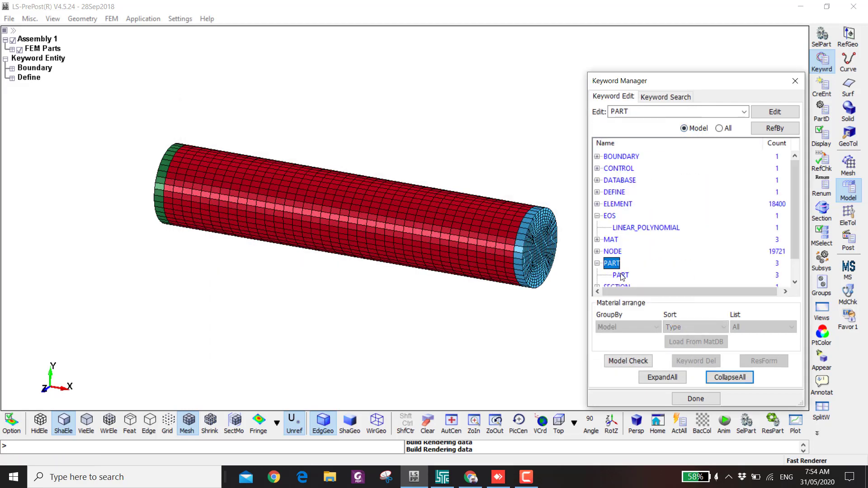
click(621, 275)
double_click(622, 276)
click(337, 199)
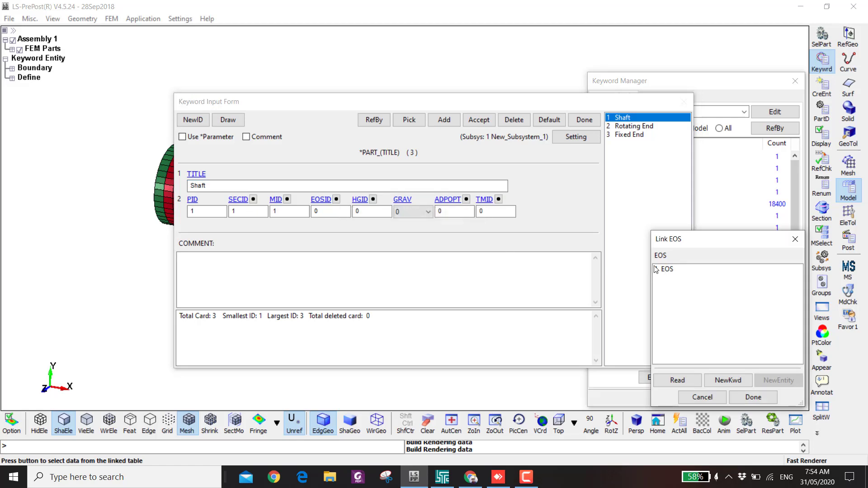
double_click(665, 268)
click(478, 119)
click(584, 119)
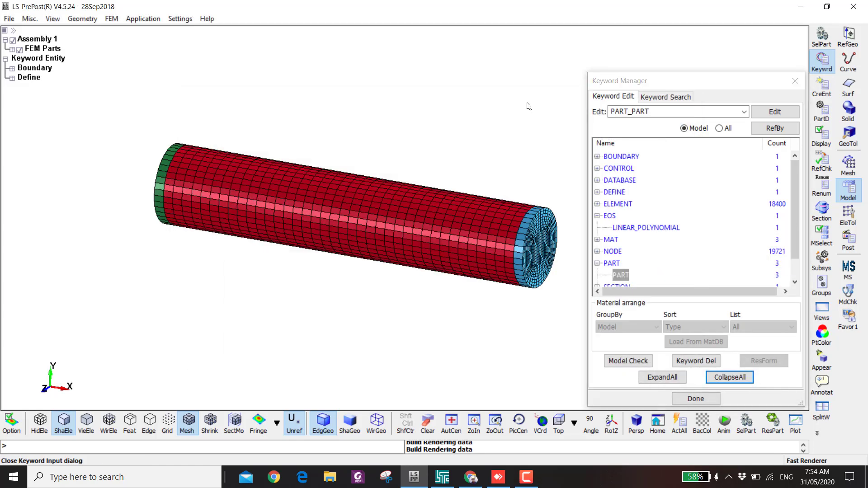
Step: Start saving the keyword file and create a folder named "Torsion" on the Desktop
key(ctrl+s)
click(669, 131)
click(463, 183)
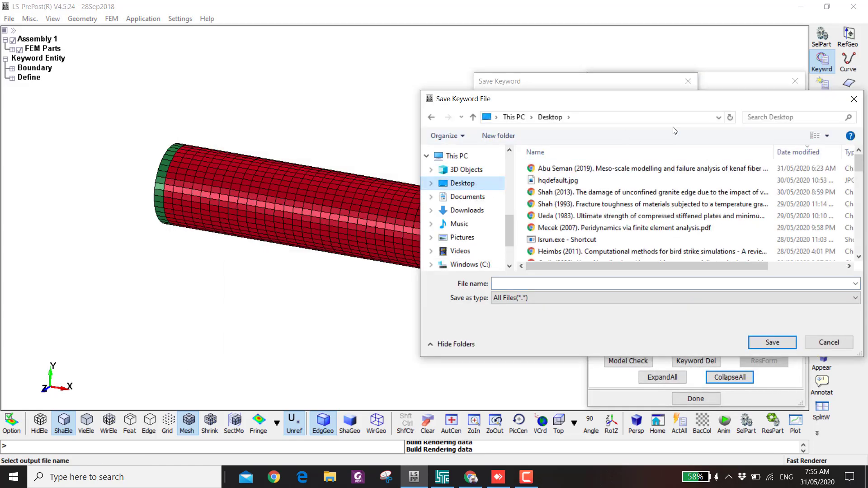
click(641, 118)
click(487, 132)
text(Torsion)
key(Return)
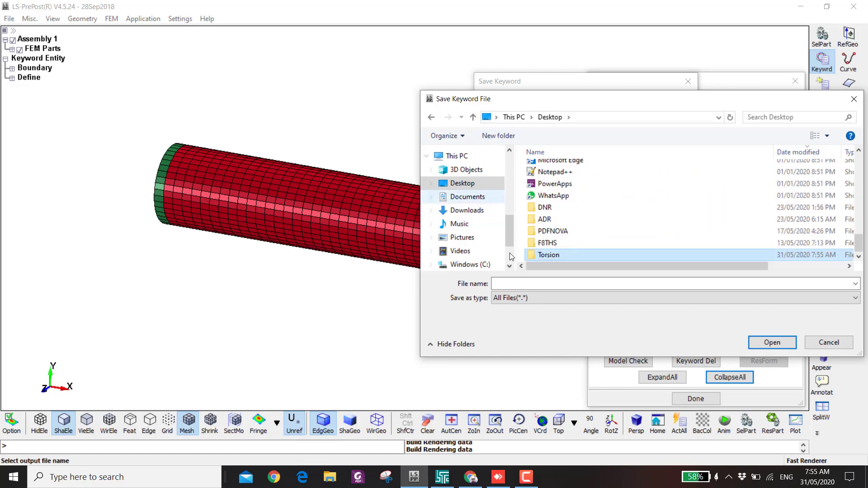
Step: Create an "Aluminum" folder inside Torsion and save the keyword file there as Aluminum.k
key(Return)
click(499, 136)
text(Aluminum)
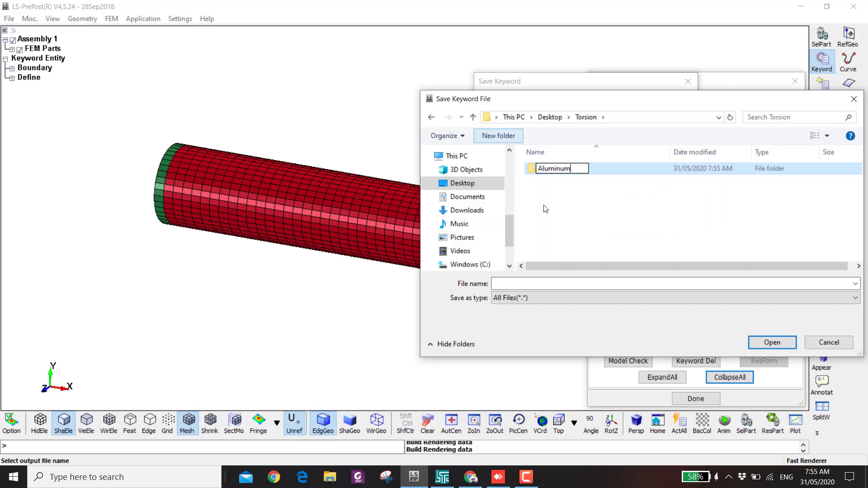
key(Return)
key(Return)
click(534, 284)
text(Aluminum.k)
key(Return)
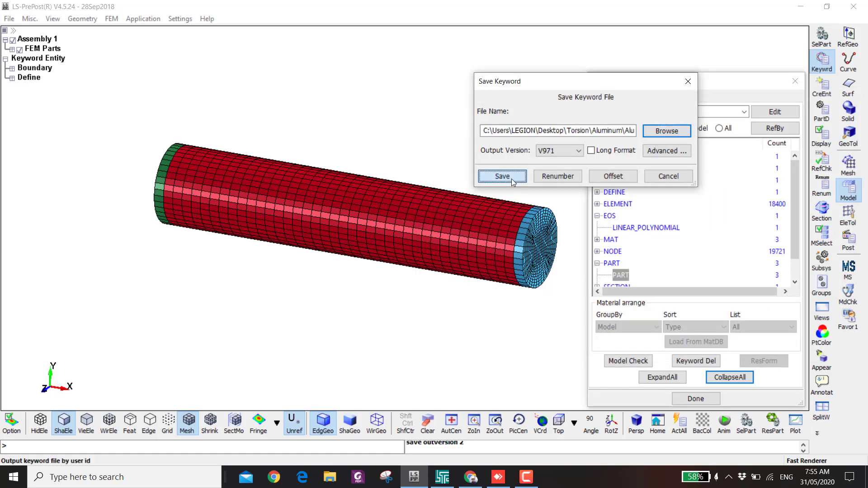
click(500, 176)
Step: Switch to LS-DYNA Program Manager and run Aluminum.k with 8 CPUs and 1000m of memory
click(443, 477)
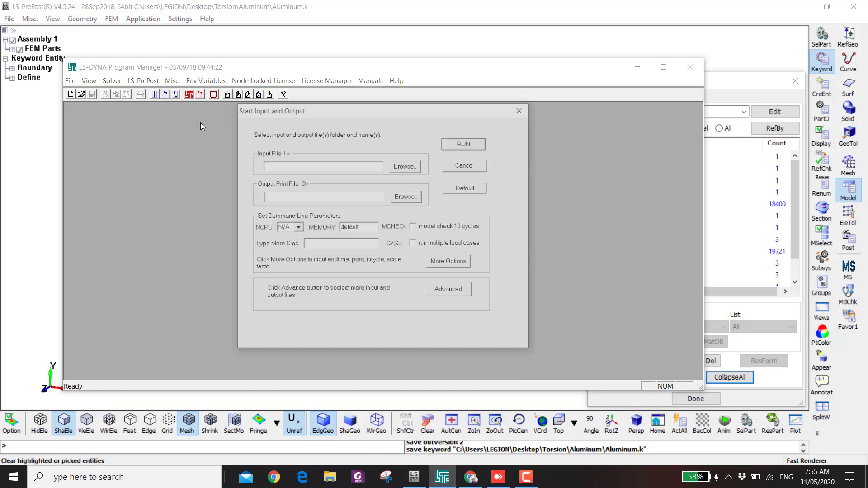
click(454, 193)
key(Return)
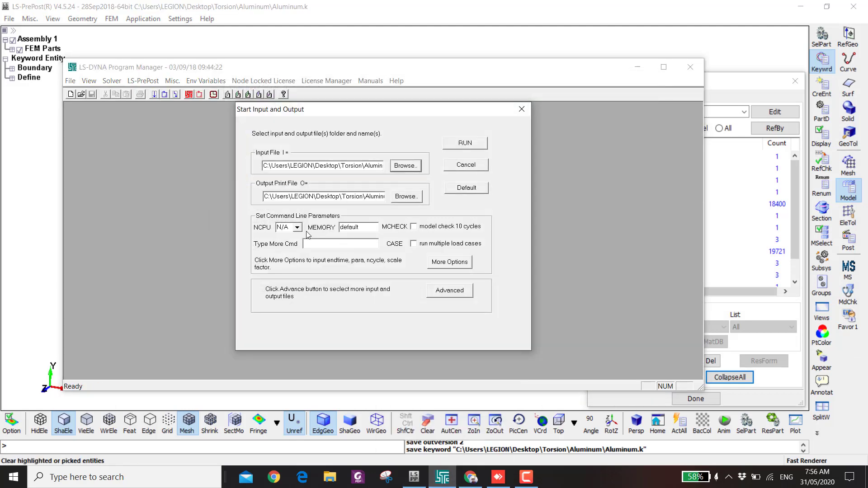
click(297, 227)
click(278, 266)
double_click(357, 228)
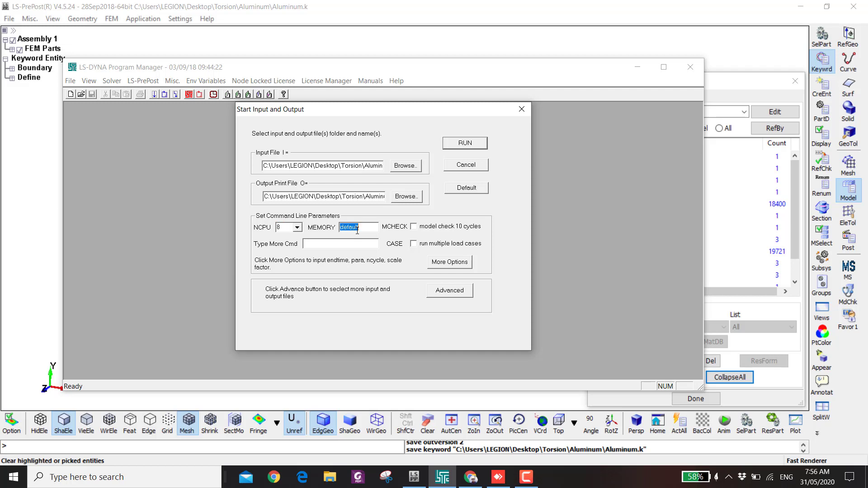
text(1000m)
key(Return)
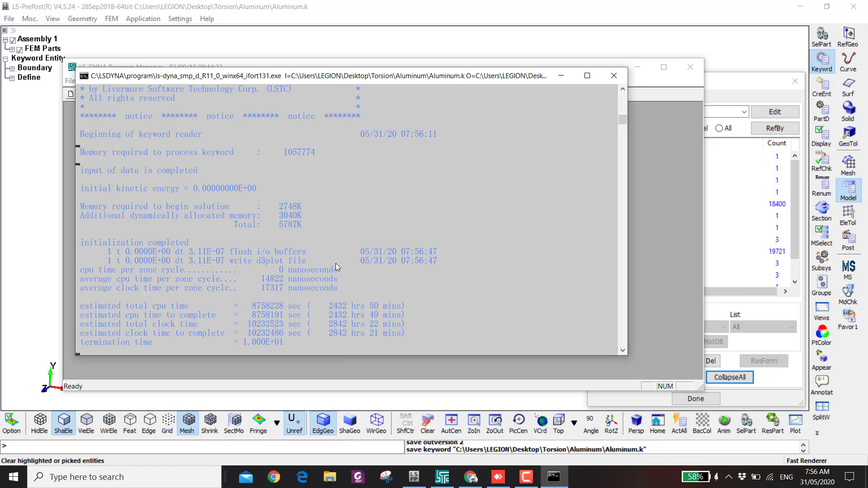
Step: Interrupt the running solver with sense switch sw2 to check its time estimate
key(ctrl+c)
text(sw2)
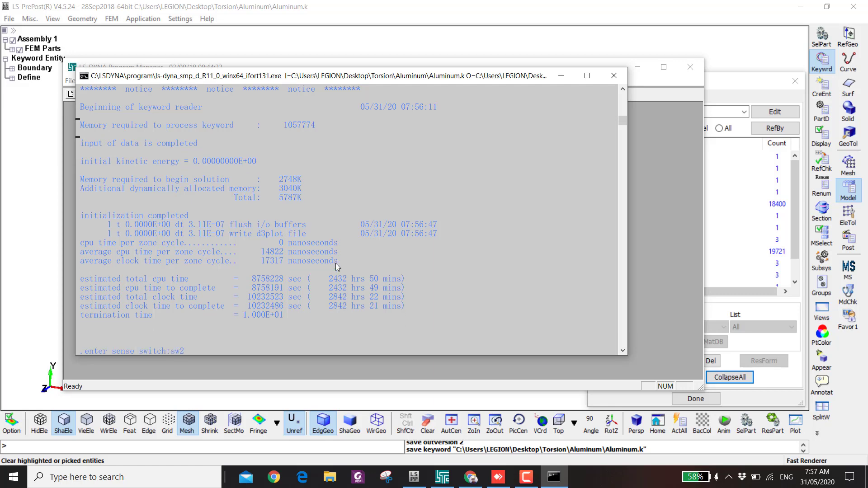
key(Return)
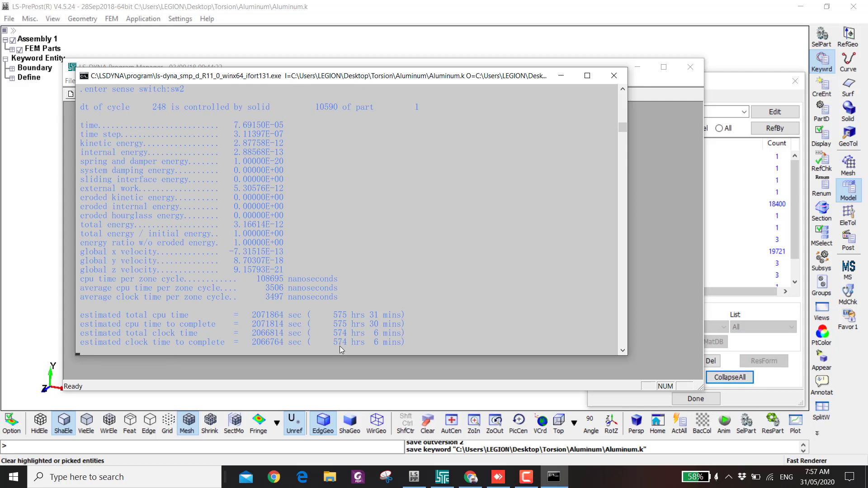
Step: Terminate the solver run with sense switch sw1 and close the solver window
key(ctrl+c)
text(sw1)
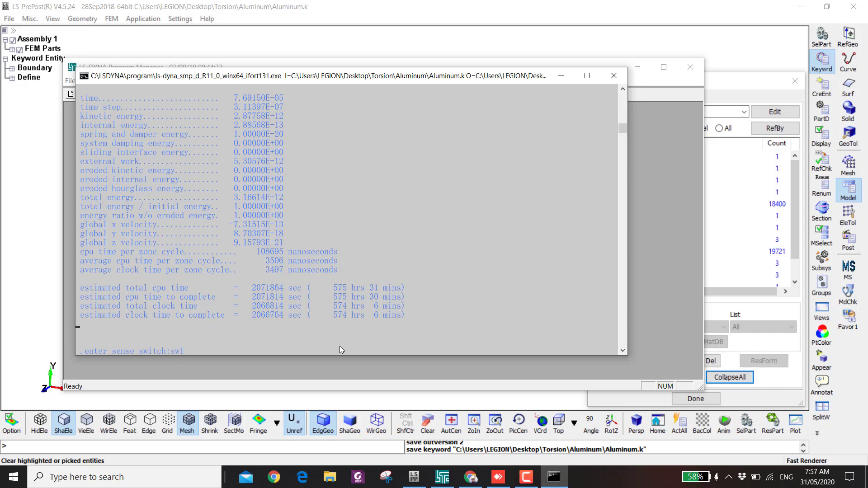
key(Return)
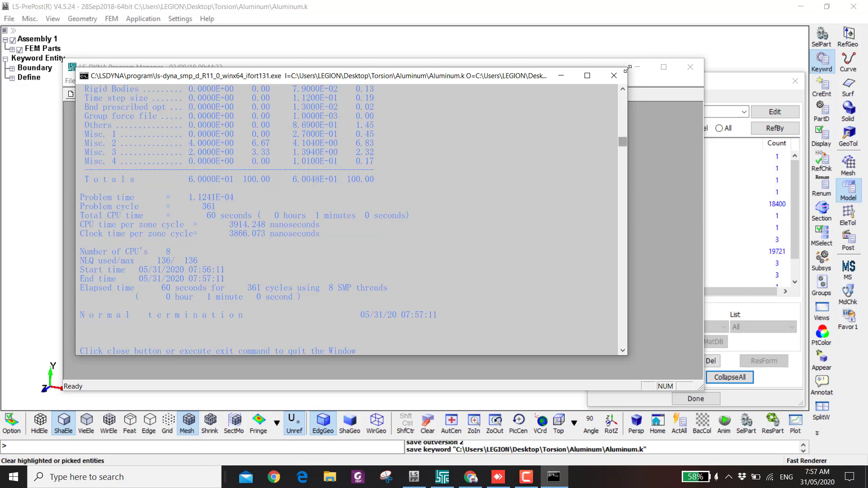
click(614, 76)
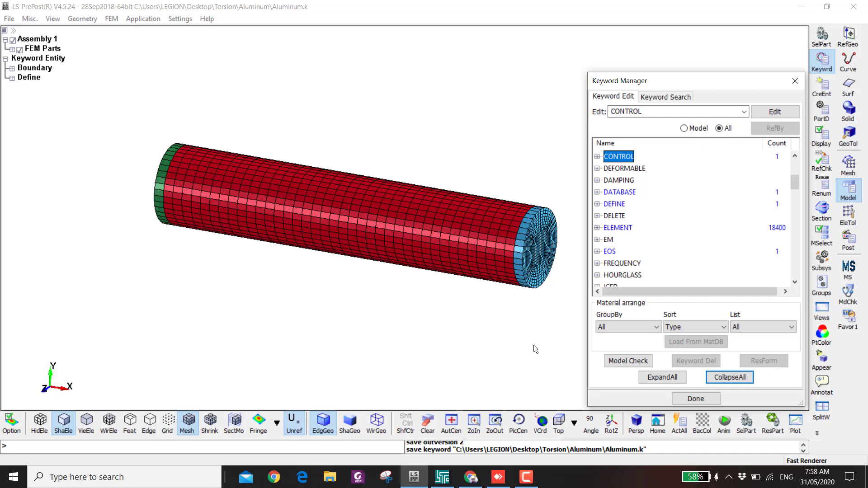
Step: Open the CONTROL_TIMESTEP keyword form, review the DT2MS mass-scaling time step field and close the form
double_click(619, 158)
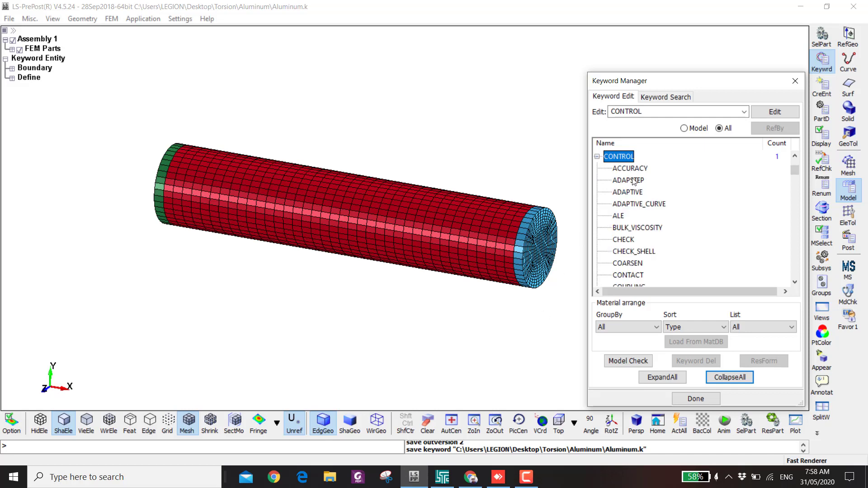
scroll(627, 209, down, 15)
scroll(627, 209, down, 20)
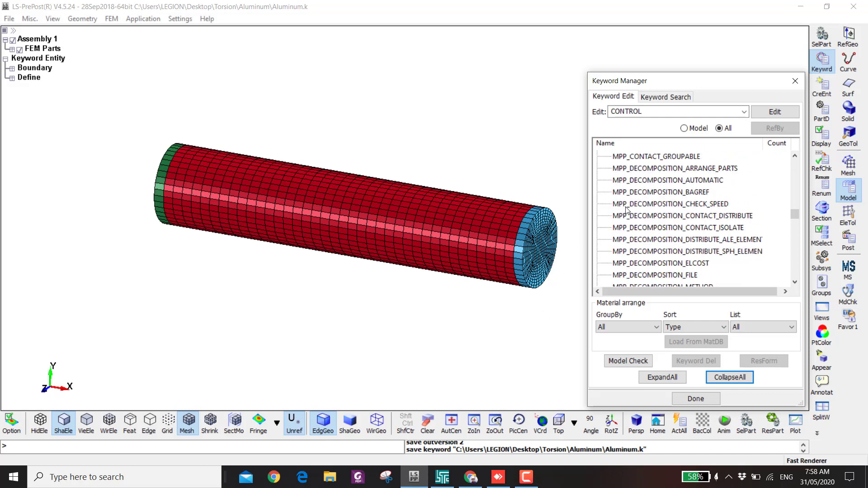
double_click(626, 252)
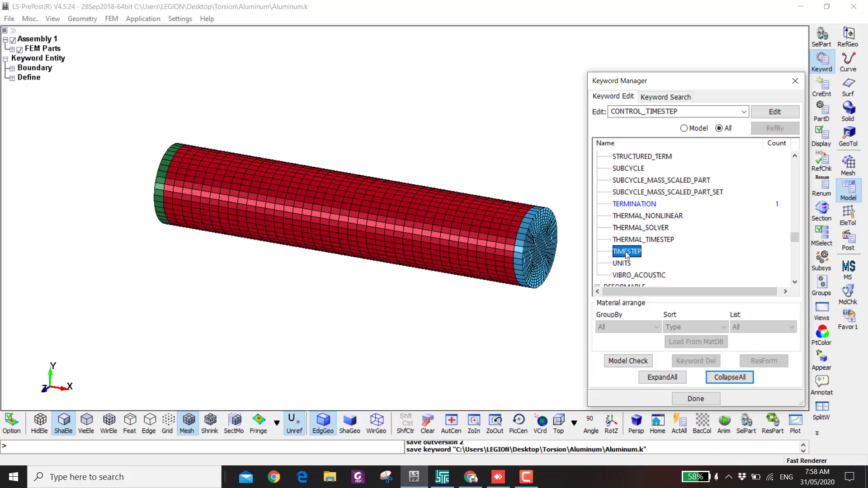
click(383, 186)
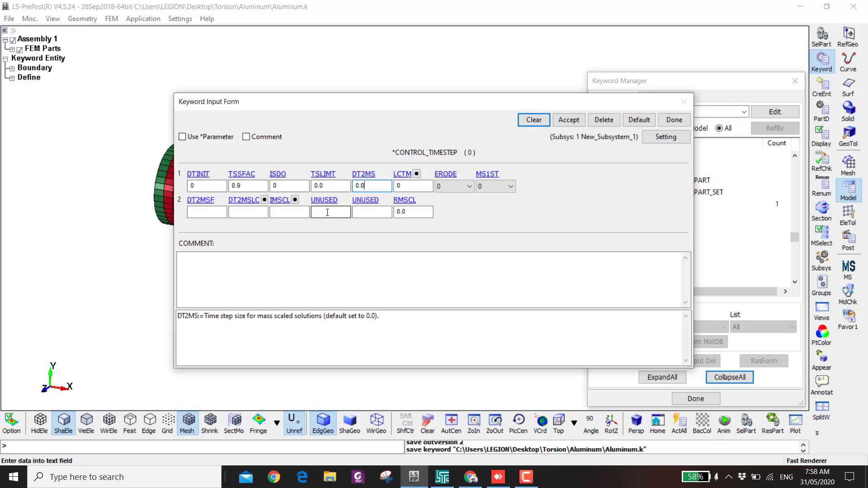
double_click(364, 186)
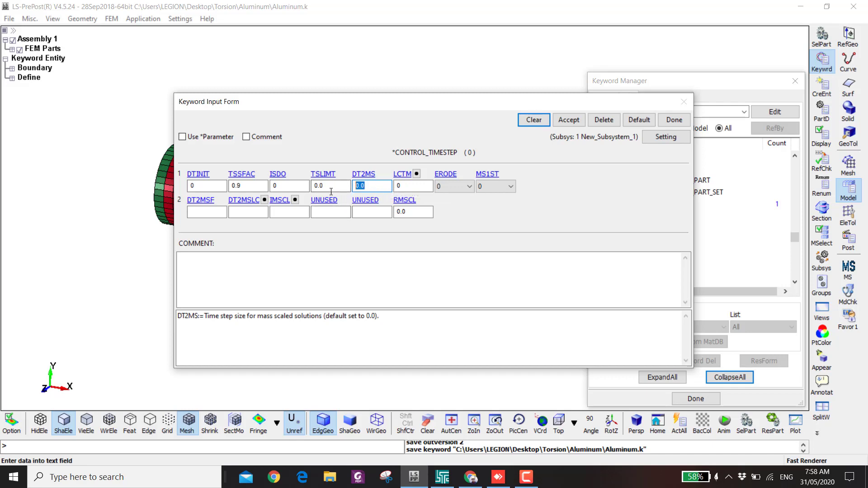
click(674, 120)
Step: List only the model's keywords and set the mass density RO of the Johnson-Cook Aluminum material to 2.7e9
click(684, 128)
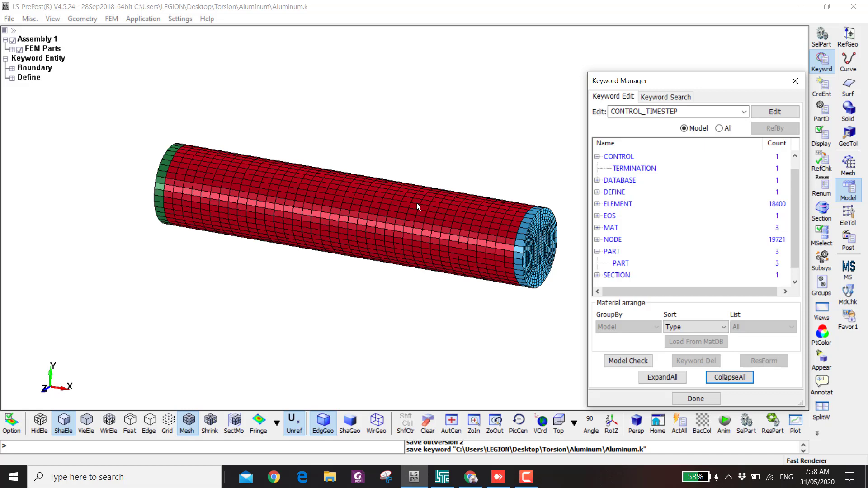
double_click(612, 227)
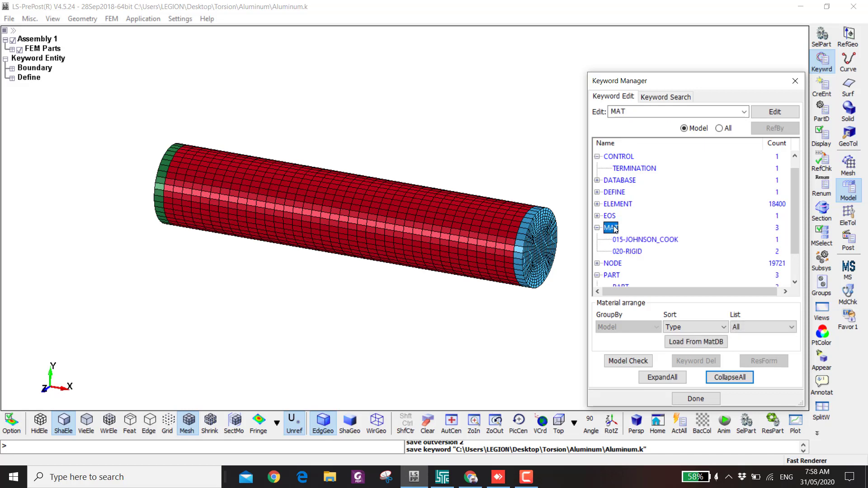
double_click(633, 240)
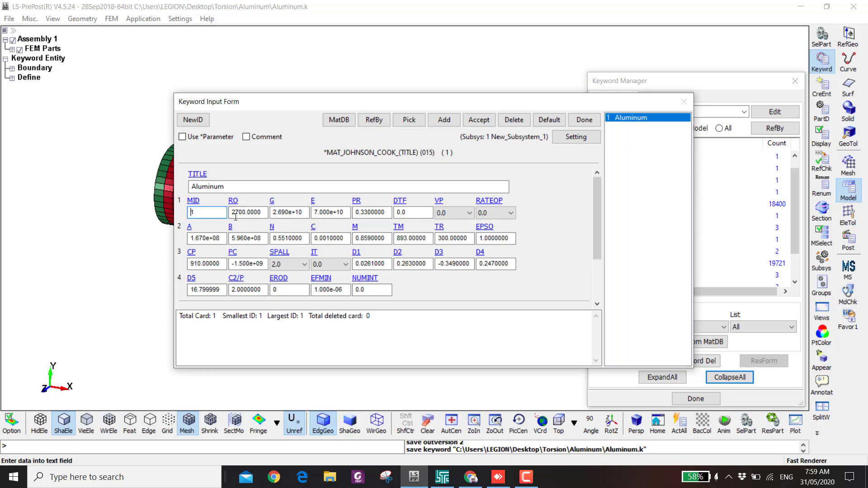
click(265, 215)
text(e6)
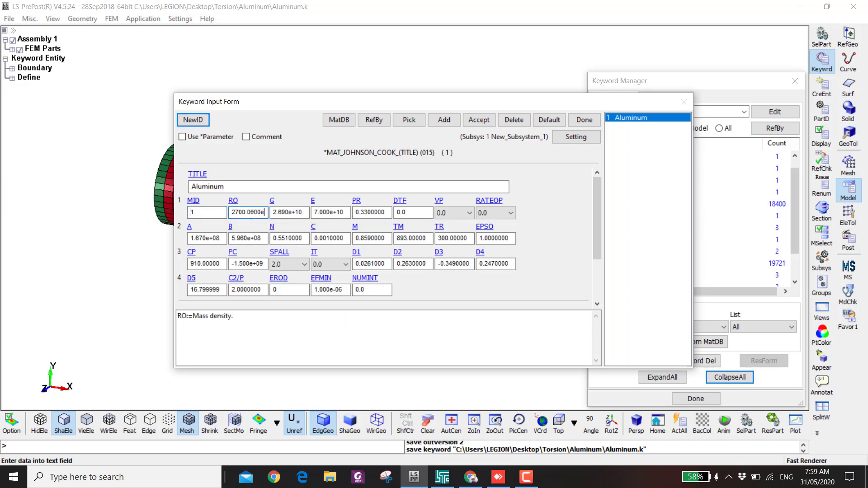
click(481, 119)
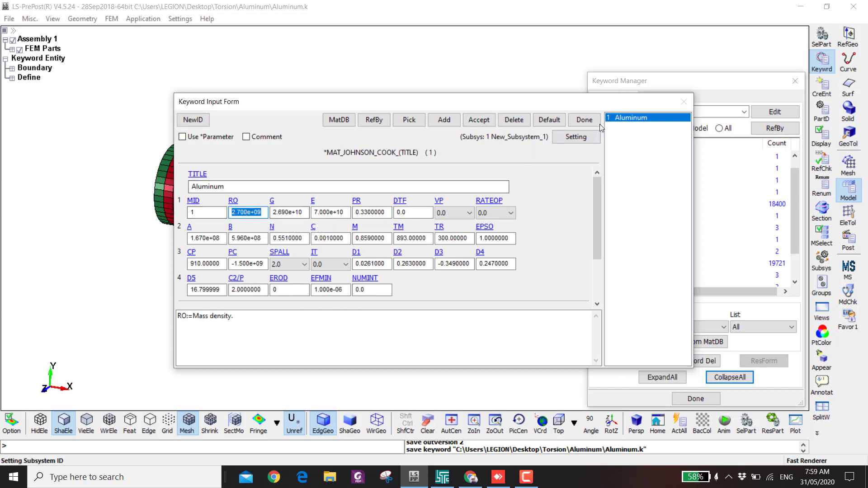
click(584, 119)
Step: Set the mass density RO to 2.7e9 for both rigid materials, Rotating End and Fixed End
double_click(628, 251)
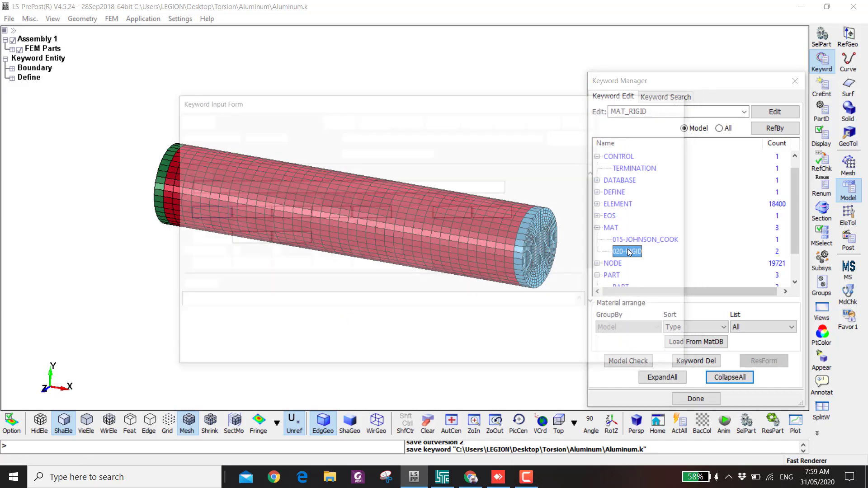
double_click(248, 212)
text(2.7e9)
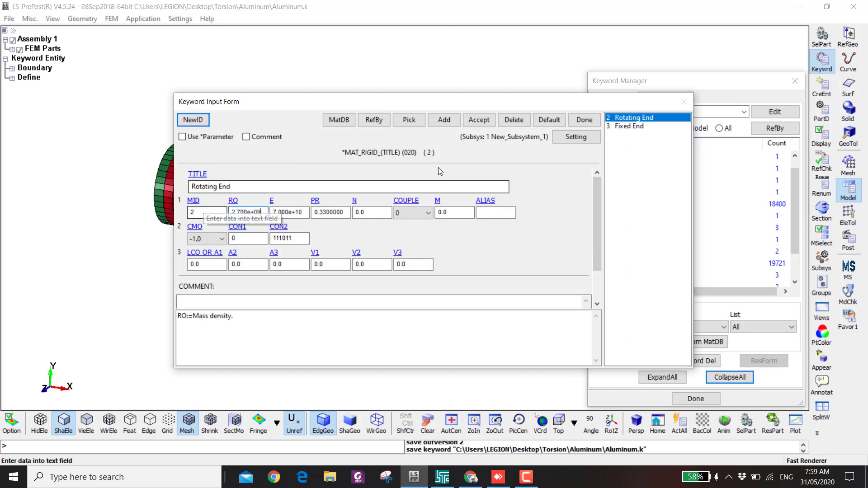
click(479, 120)
click(633, 126)
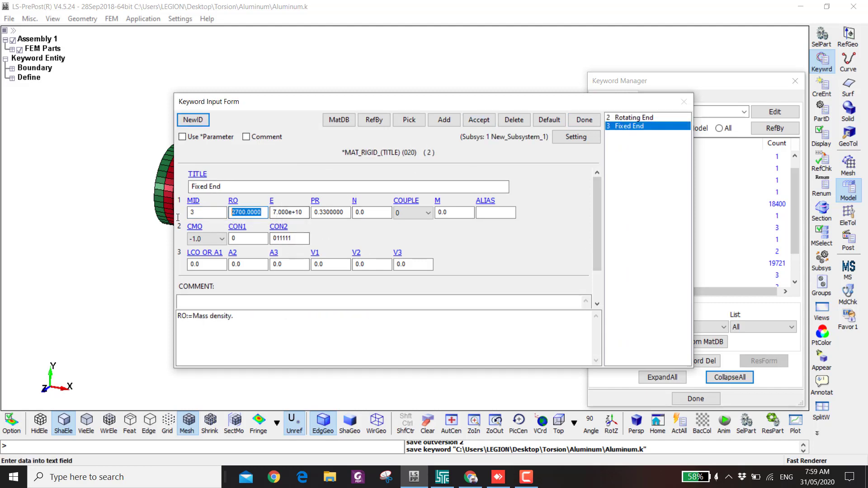
click(479, 119)
click(583, 120)
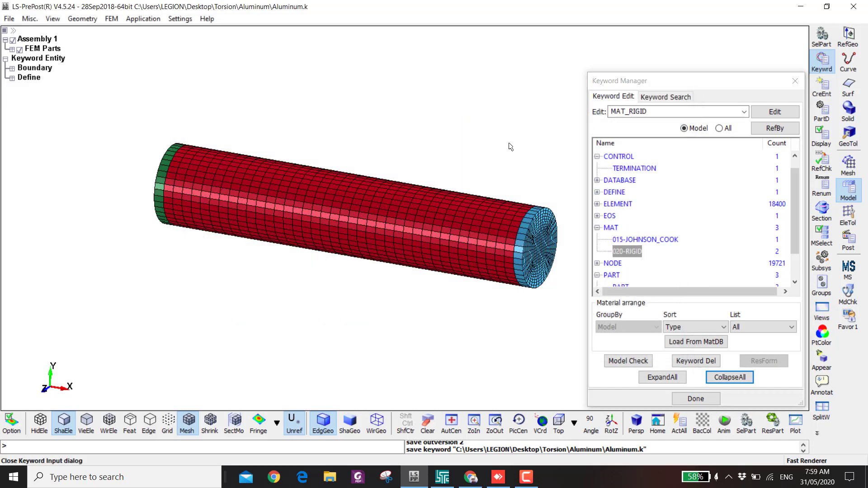
Step: Save the keyword file and switch to LS-DYNA Program Manager to run Aluminum.k again
key(ctrl+s)
click(442, 477)
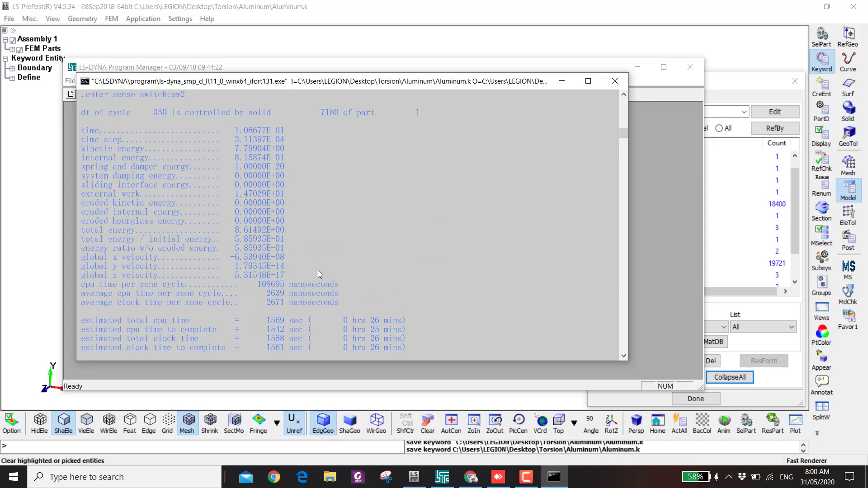
Step: Switch to Chrome and read how time step relates to element size, sound speed and density in the mass scaling notes
click(472, 480)
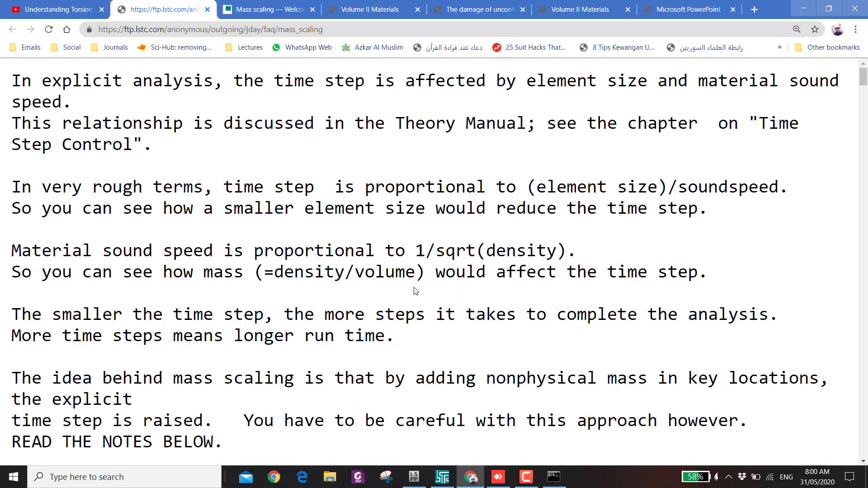
click(224, 186)
shift+click(315, 187)
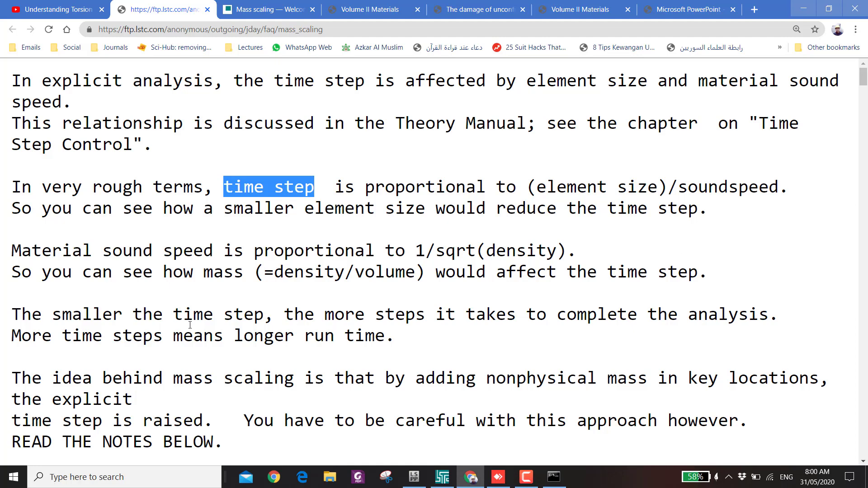
click(310, 279)
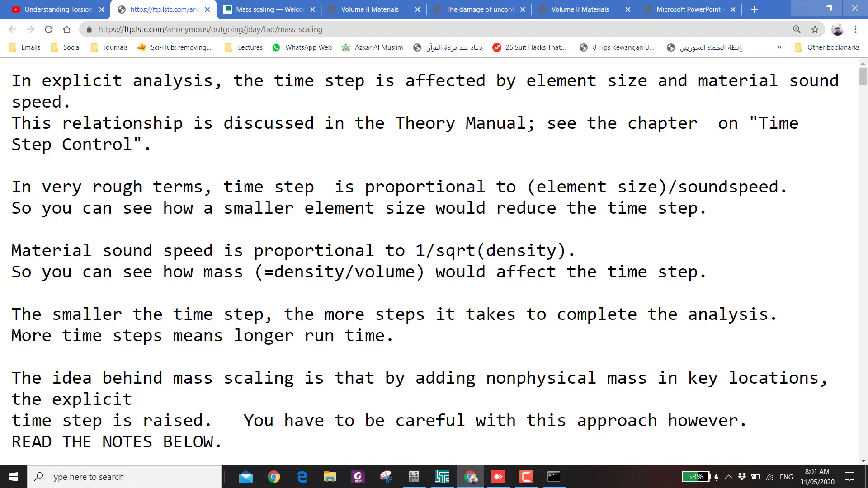
drag(426, 273, 256, 276)
drag(12, 251, 201, 250)
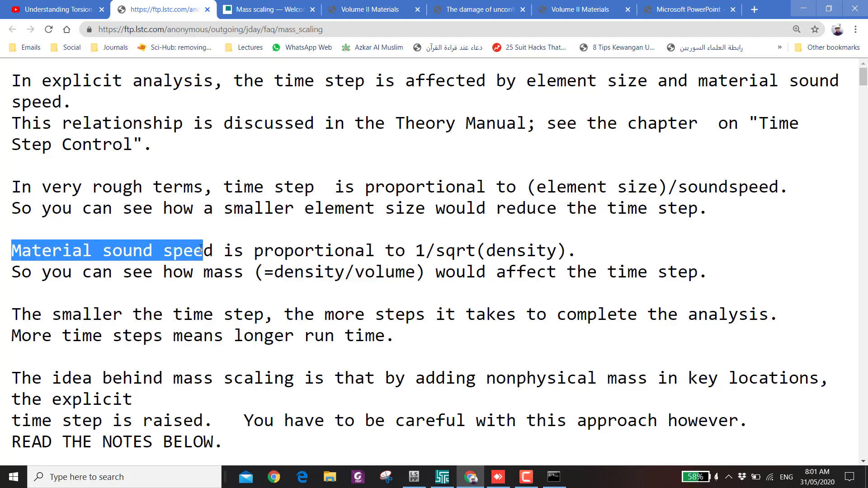
drag(679, 187, 778, 186)
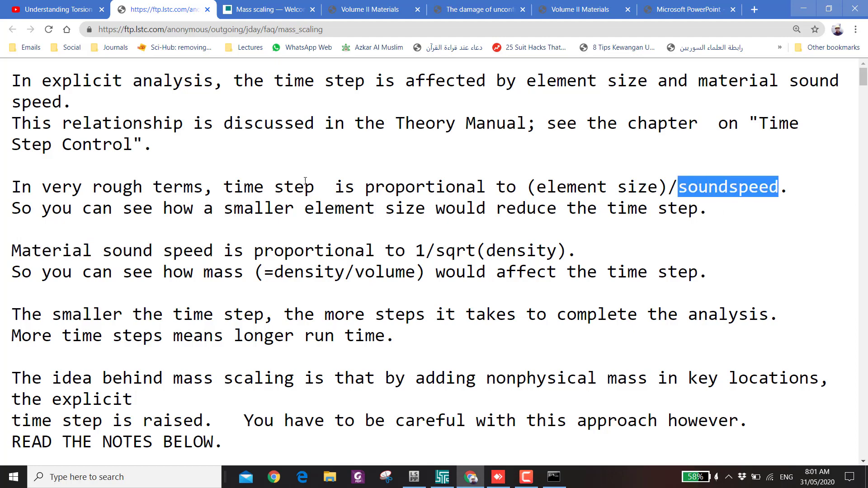
Step: Switch to the solver console and check the remaining run time with sense switch sw2
click(554, 482)
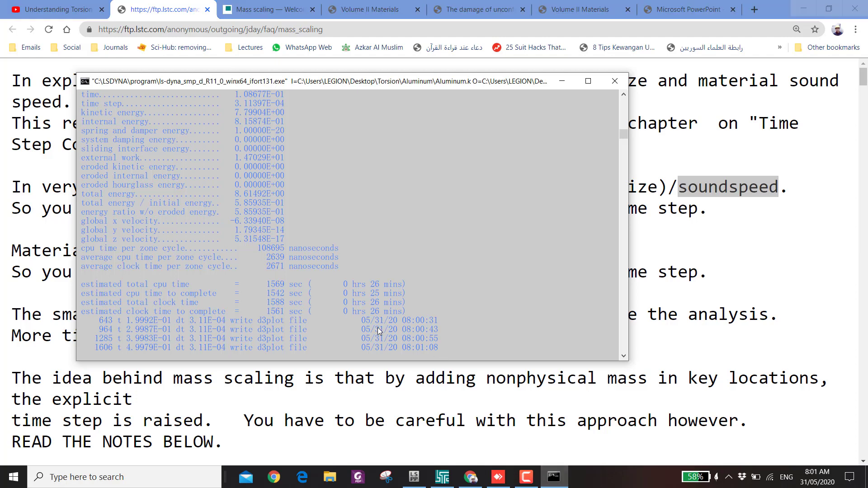
key(ctrl+c)
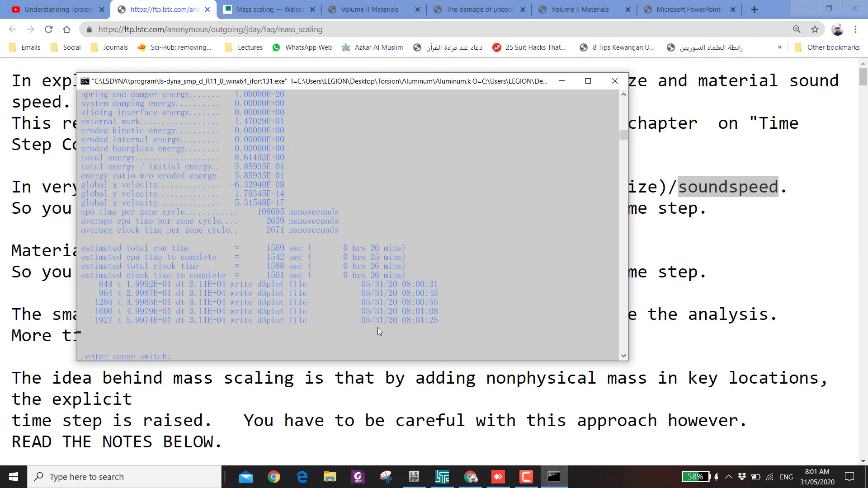
text(sw2)
key(Return)
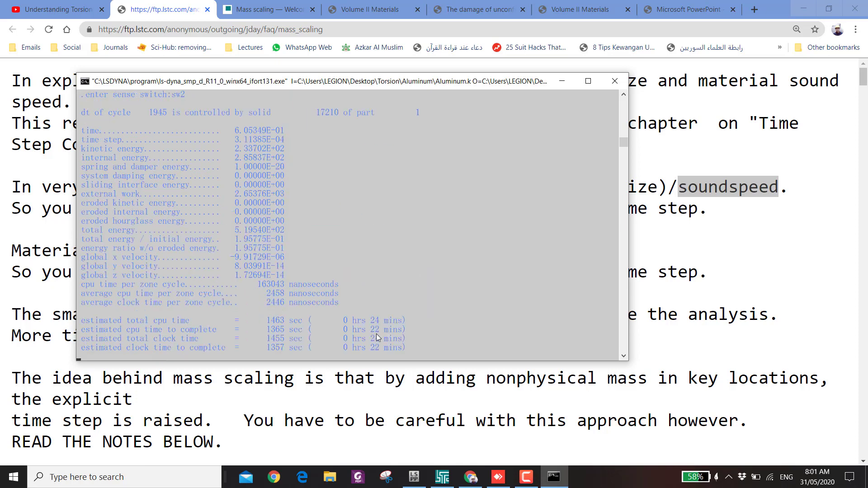
Step: Load the last d3plot for post-processing in LS-PrePost and step forward through the animation states to state 12
click(414, 477)
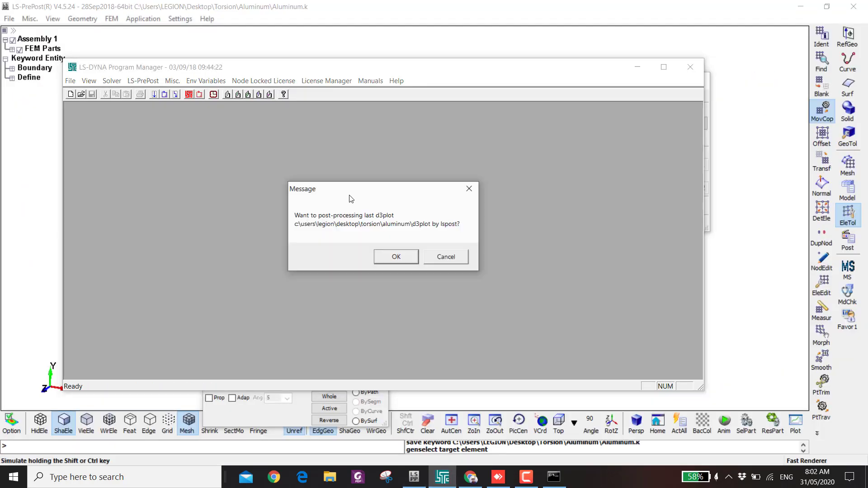
click(395, 256)
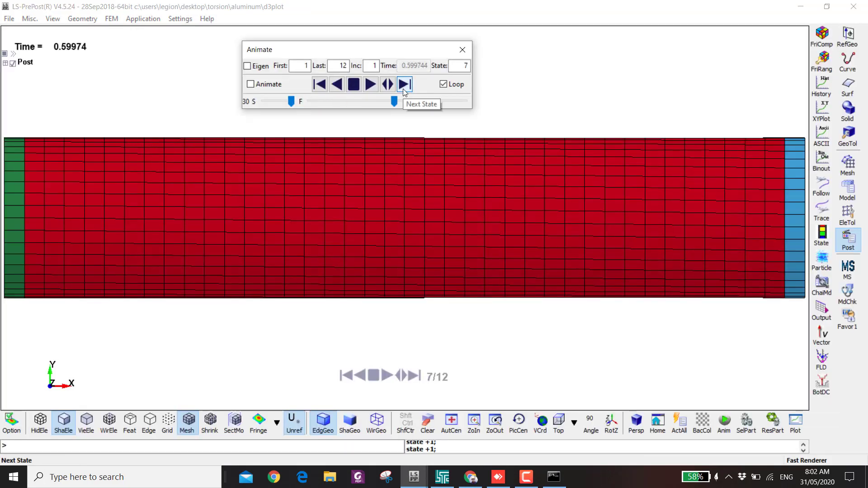
click(403, 88)
click(404, 85)
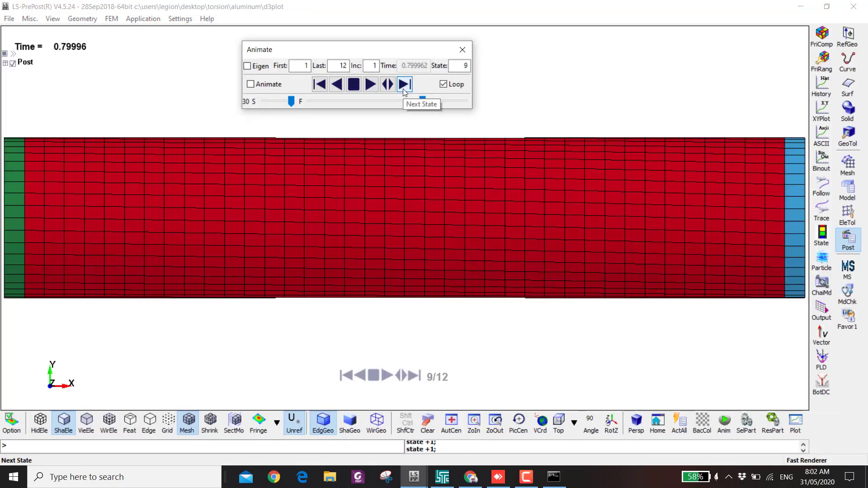
click(403, 85)
click(403, 85)
click(404, 85)
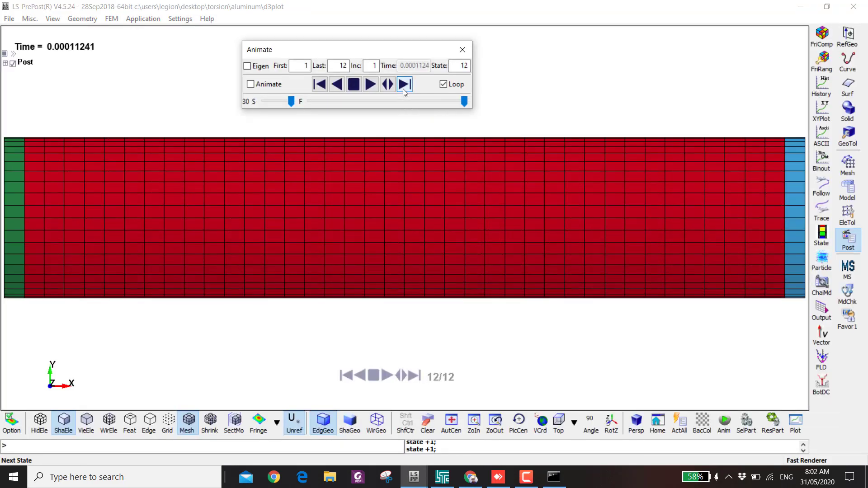
Step: Step the torsion animation back to state 6 and close the post-processing window
click(319, 87)
click(319, 87)
click(320, 87)
click(319, 87)
click(319, 87)
click(320, 87)
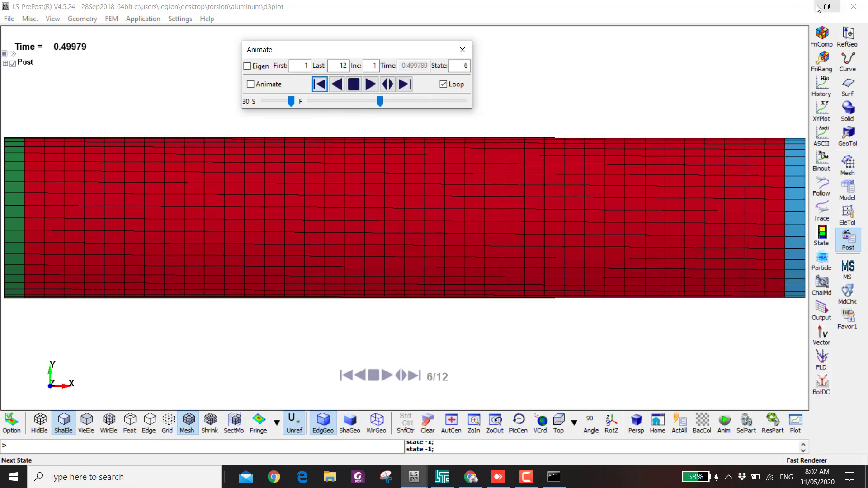
click(849, 6)
click(849, 7)
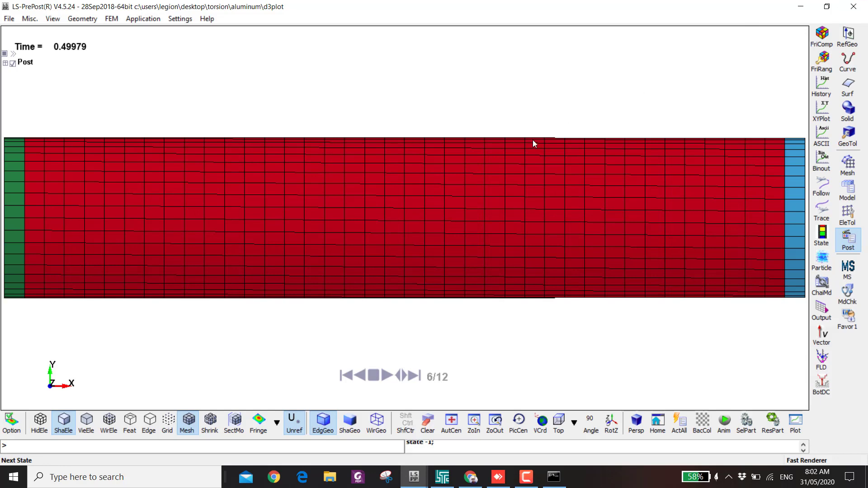
click(854, 7)
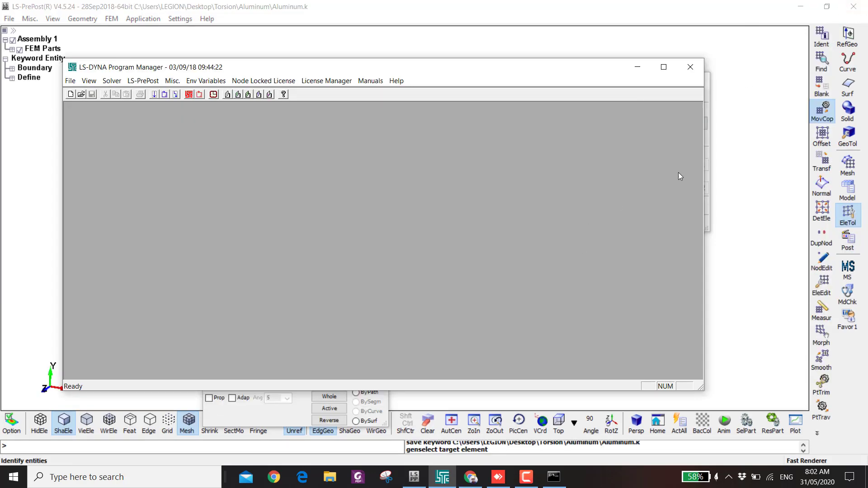
Step: Return to the solver console and query the run again with sense switch sw2
click(556, 478)
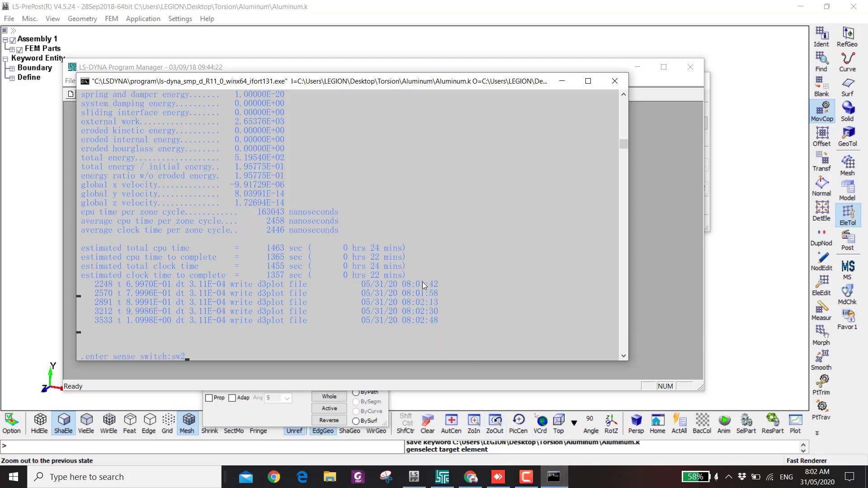
click(728, 479)
click(718, 387)
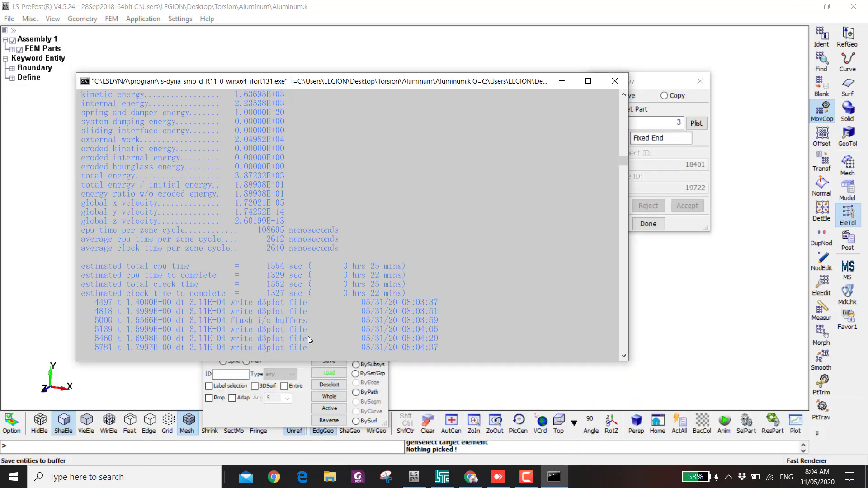
Step: Open File Explorer, interrupt the running solver and minimize its console window
click(330, 477)
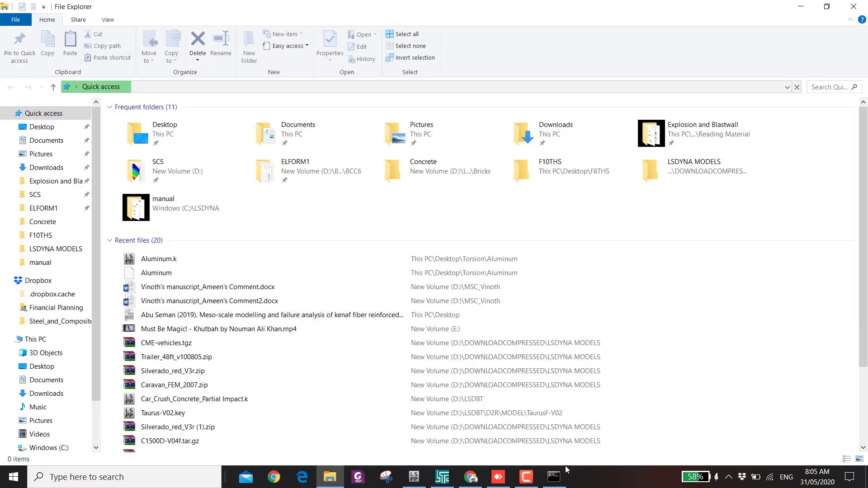
click(554, 477)
key(ctrl+c)
click(561, 81)
Step: Browse to TorsionTest\Aluminum\MediumMesh2 on drive D: and select the d3plot results file
scroll(46, 316, down, 2)
click(52, 398)
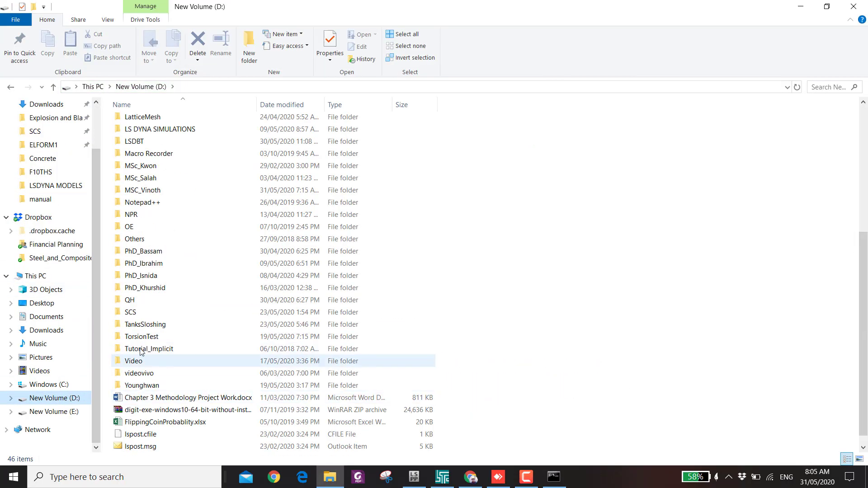
double_click(144, 295)
double_click(136, 122)
double_click(135, 134)
click(140, 159)
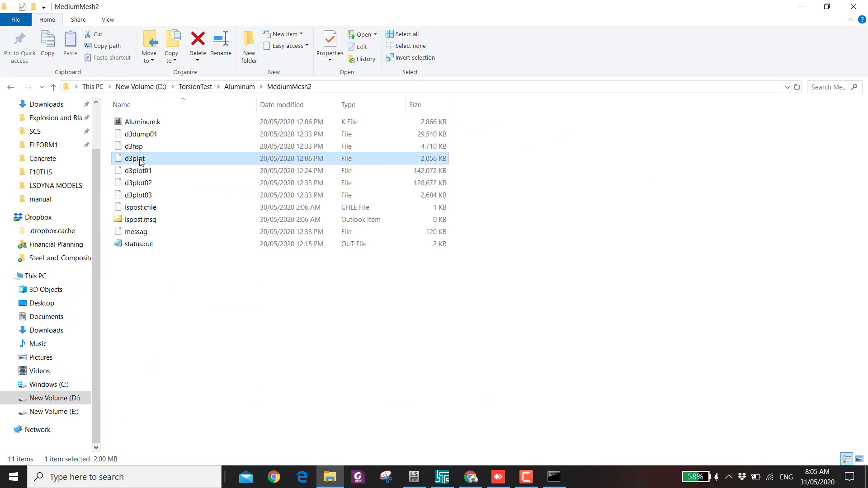
Step: Open the selected d3plot file in LS-PrePost, play the torsion animation and stop it at state 100
double_click(140, 159)
click(437, 394)
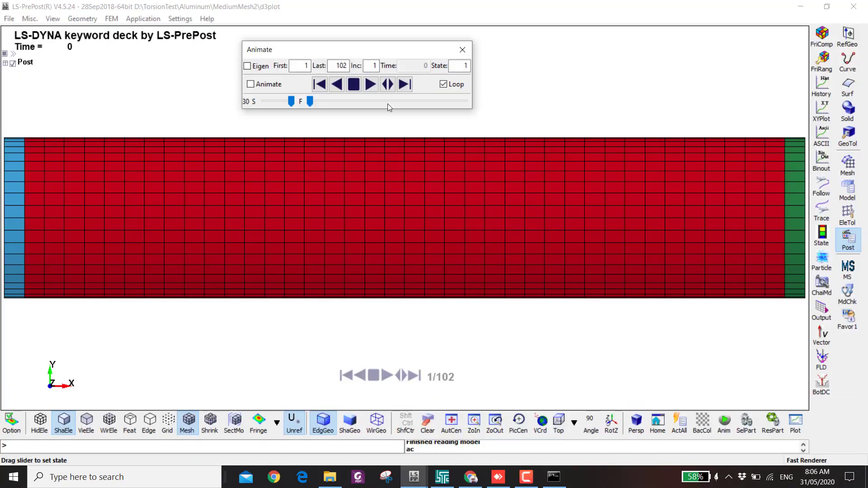
click(370, 85)
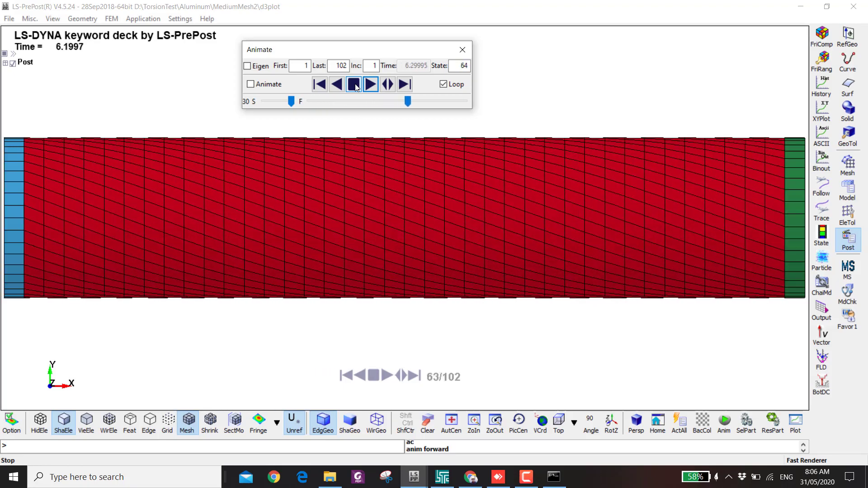
click(354, 84)
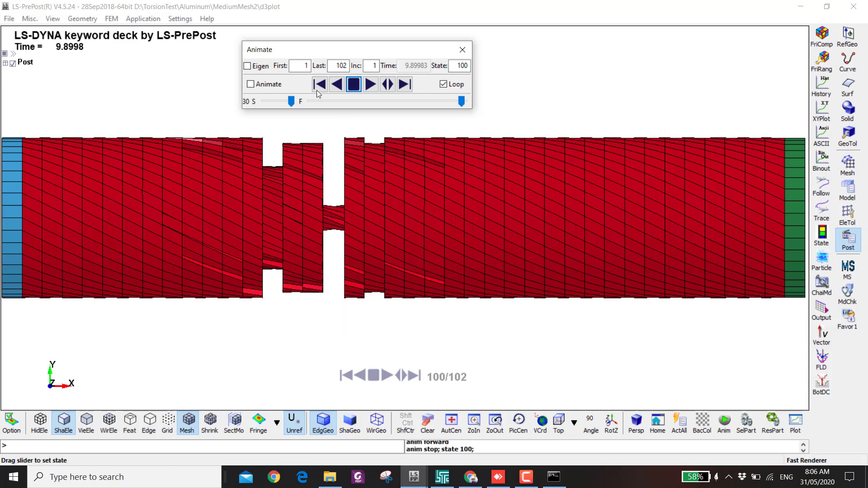
Step: Plot the history of part kinetic energy and part total energy for the red cylinder part
click(828, 82)
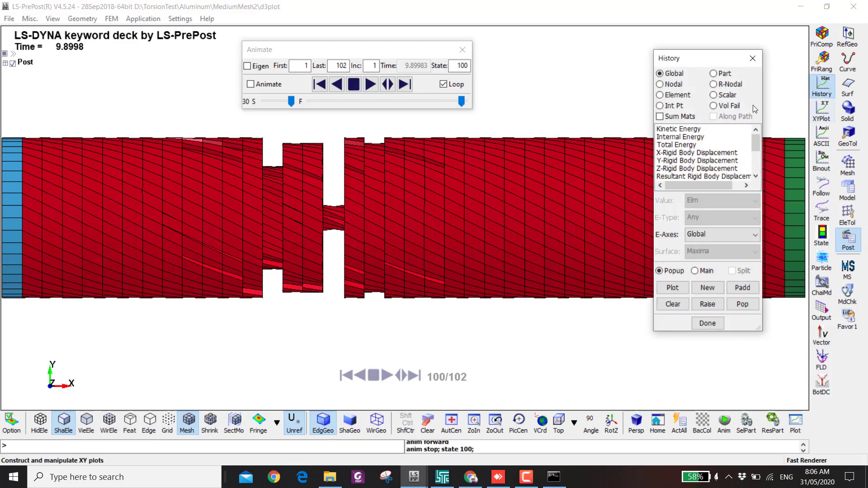
click(715, 74)
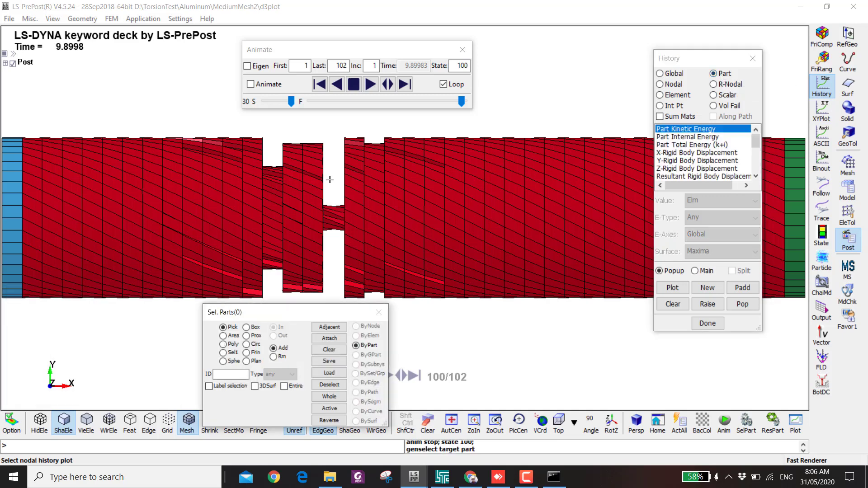
click(674, 145)
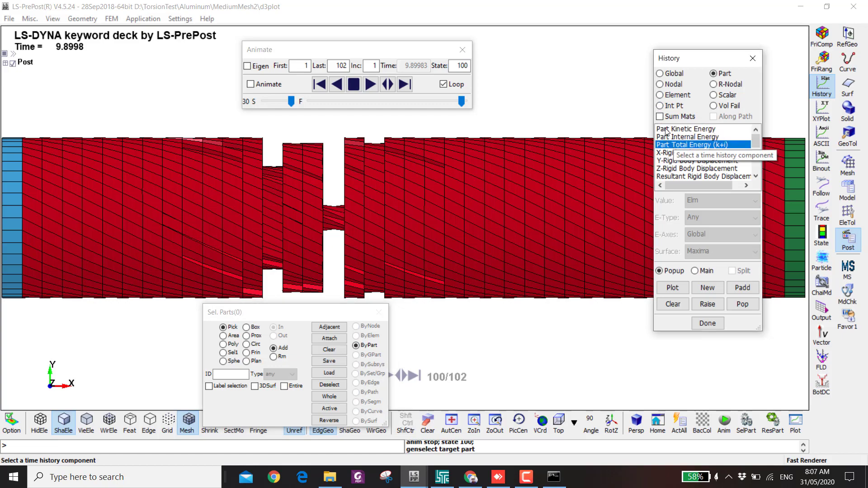
ctrl+click(667, 129)
click(588, 224)
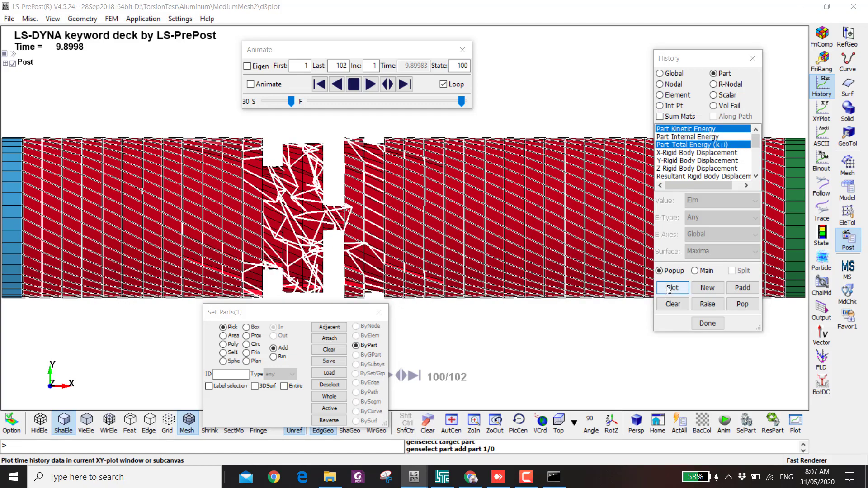
click(669, 289)
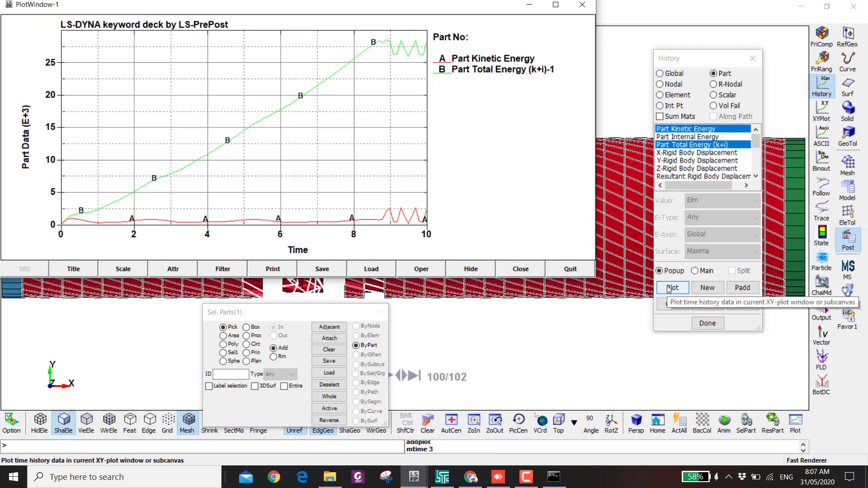
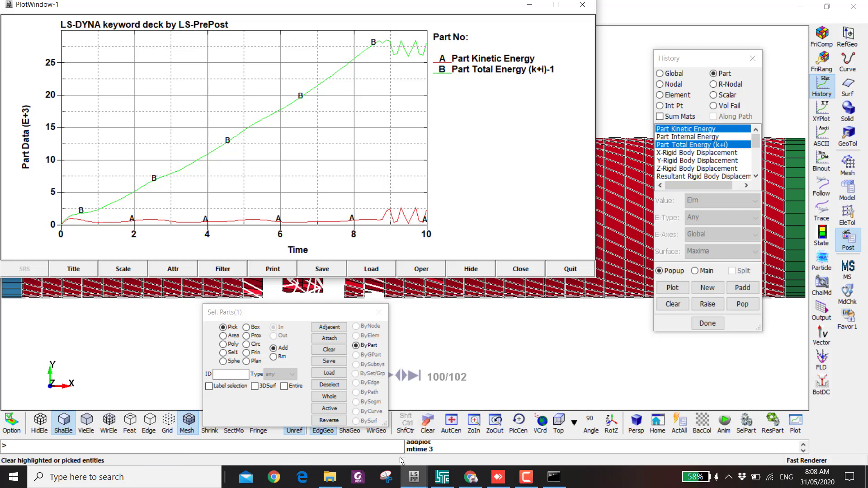
Step: Switch to File Explorer, browse to the Torsion\Aluminum folder on the Desktop and copy Aluminum.k
click(329, 479)
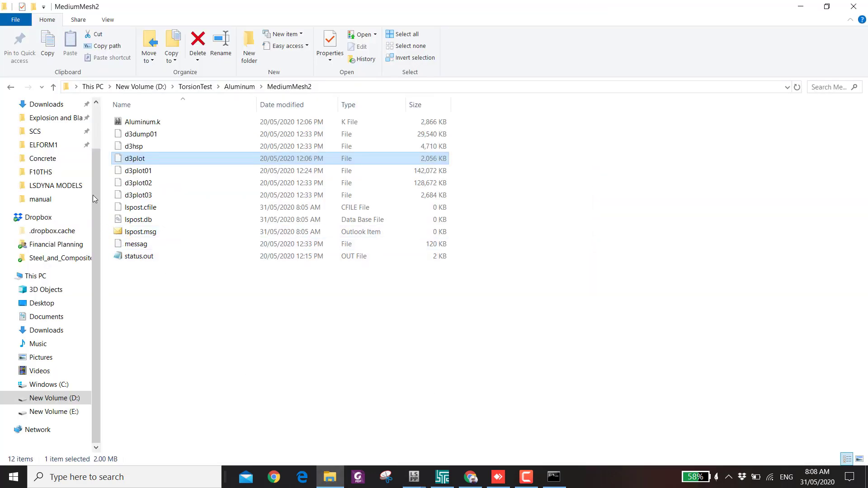
click(44, 303)
scroll(192, 351, down, 6)
scroll(193, 351, down, 1)
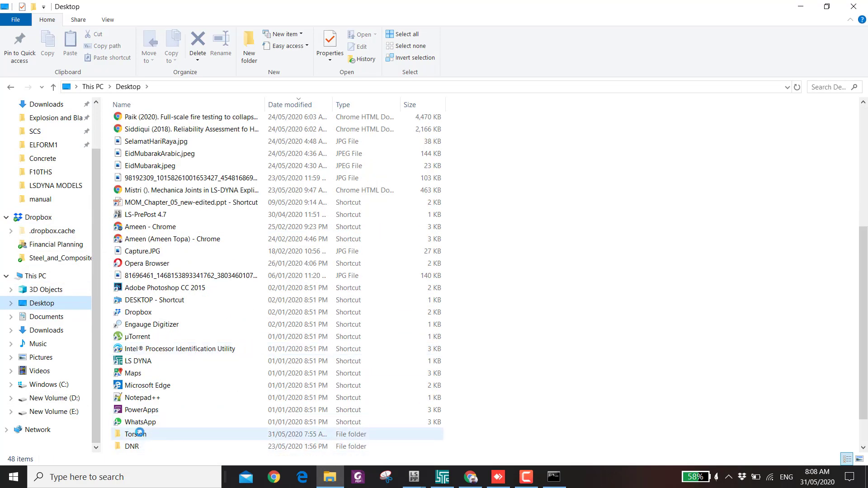
double_click(137, 432)
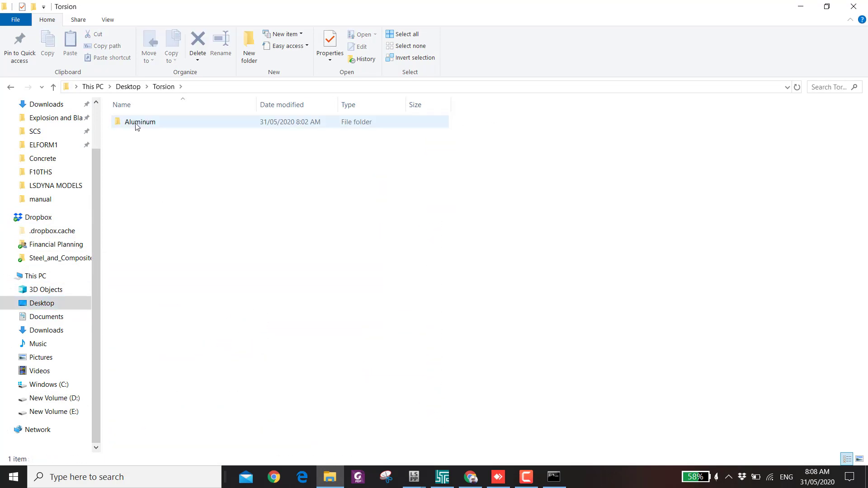
click(137, 124)
double_click(137, 124)
click(138, 122)
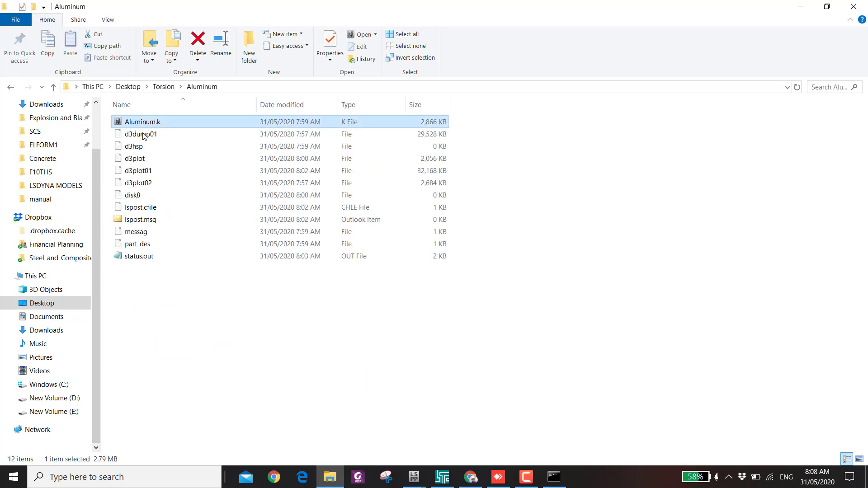
click(206, 220)
Step: Create a new folder named Granite inside the Torsion folder
click(163, 87)
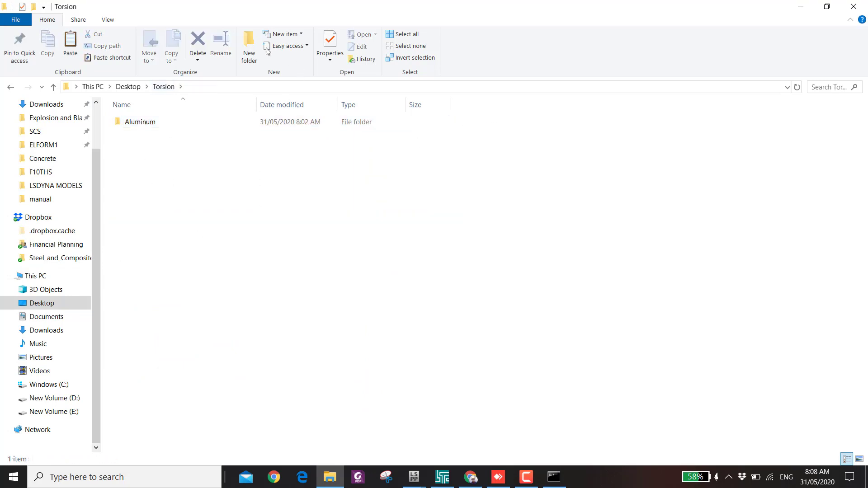
click(247, 46)
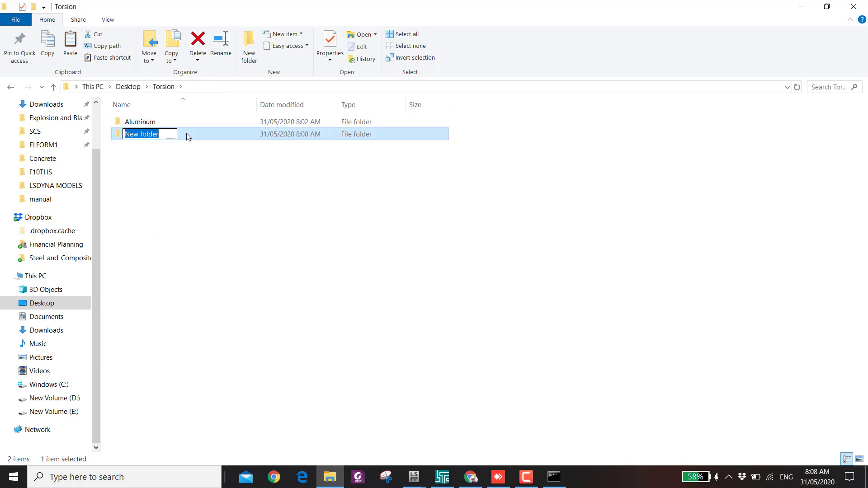
text(G)
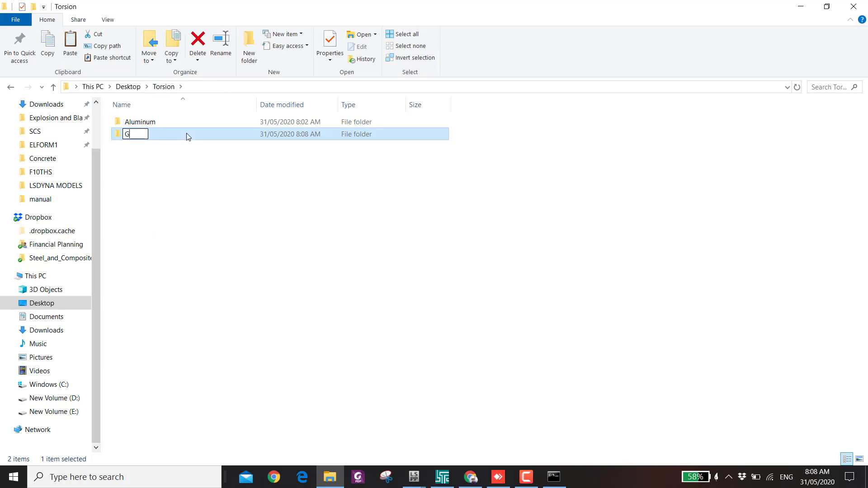
text(ranite)
key(Return)
Step: Paste the copied keyword file into the Granite folder and rename it Granite.k
key(Return)
key(ctrl+v)
key(F2)
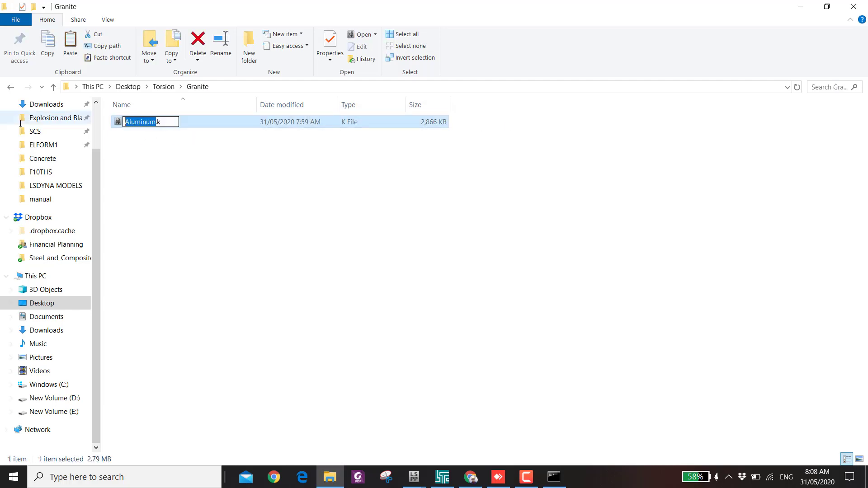
key(Right)
key(Return)
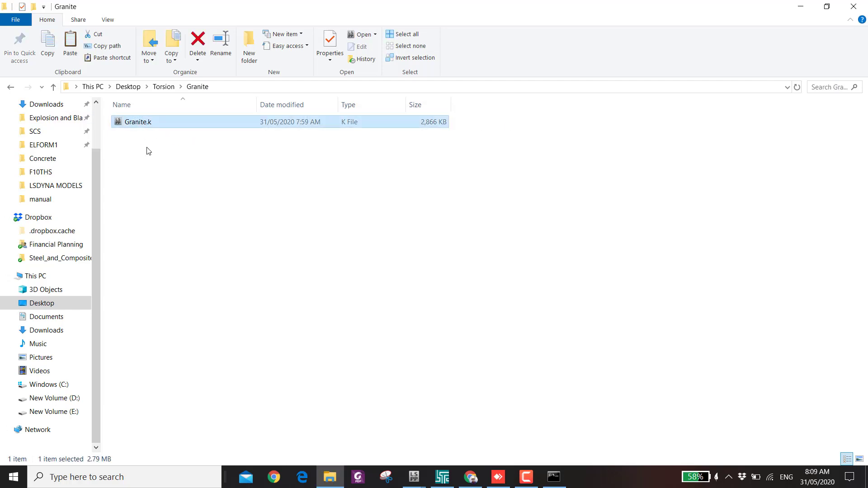
Step: Open Granite.k in LS-PrePost and set the Keyword Manager to list all keywords
double_click(140, 121)
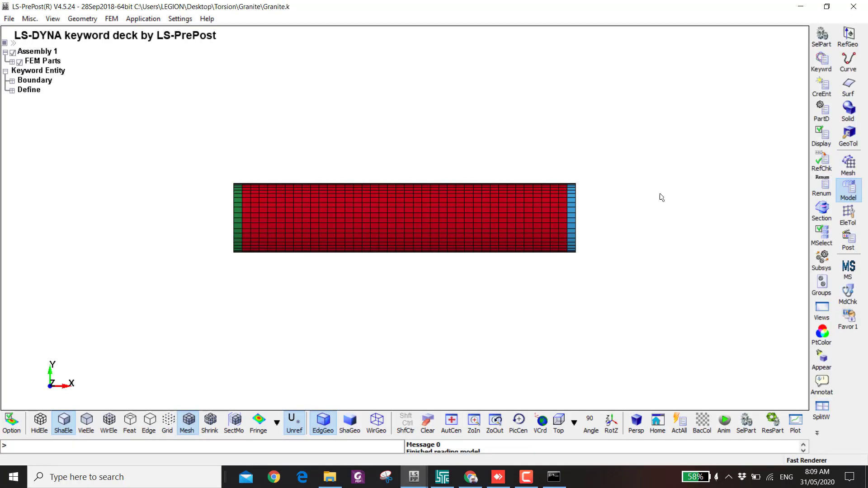
click(822, 64)
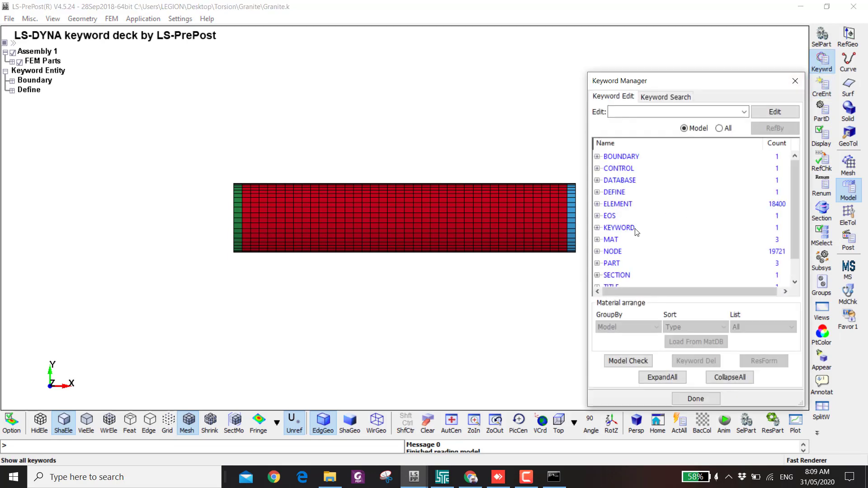
click(719, 128)
Step: Find material 110-JOHNSON_HOLMQUIST_CERAMICS among the MAT keywords and open its input form
scroll(667, 240, down, 7)
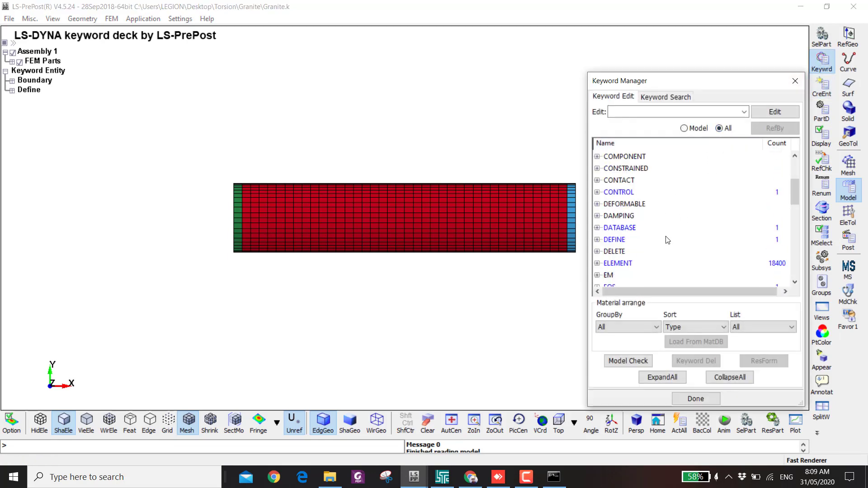
scroll(667, 240, down, 4)
scroll(666, 240, up, 3)
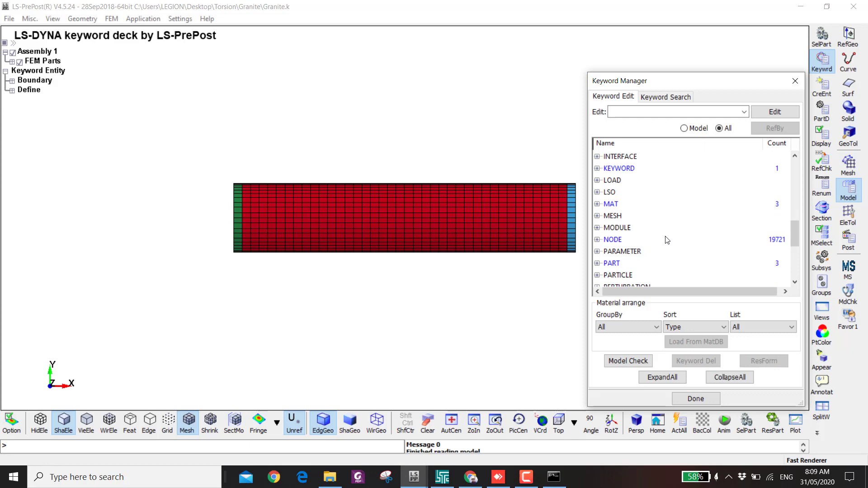
double_click(611, 205)
scroll(633, 216, down, 20)
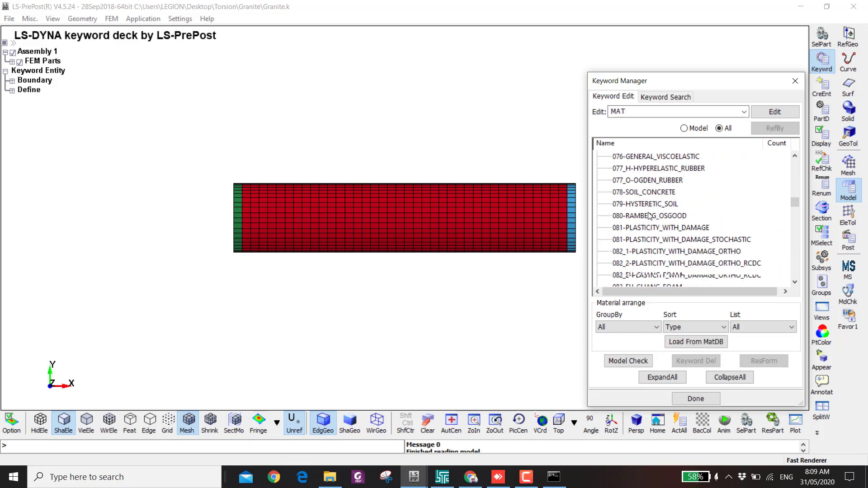
scroll(650, 217, down, 6)
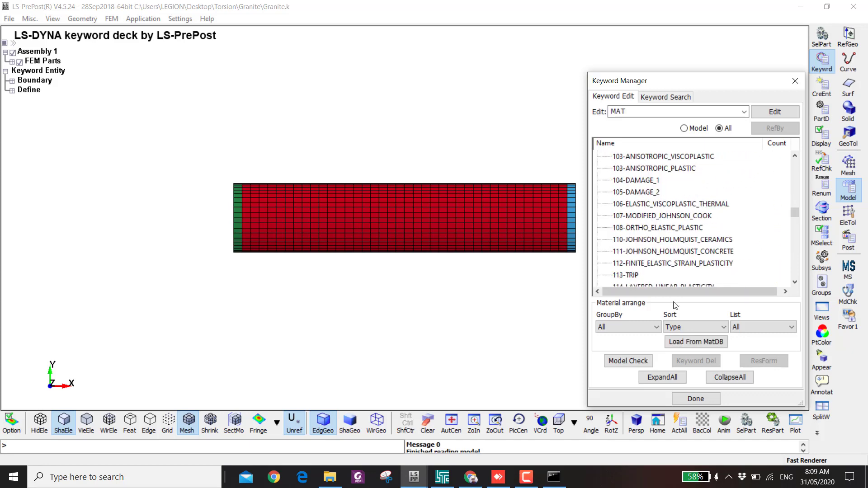
click(655, 241)
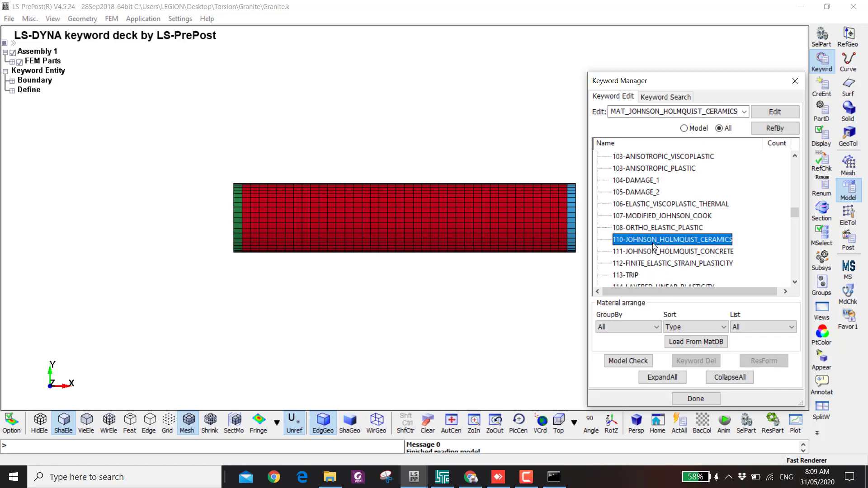
double_click(652, 241)
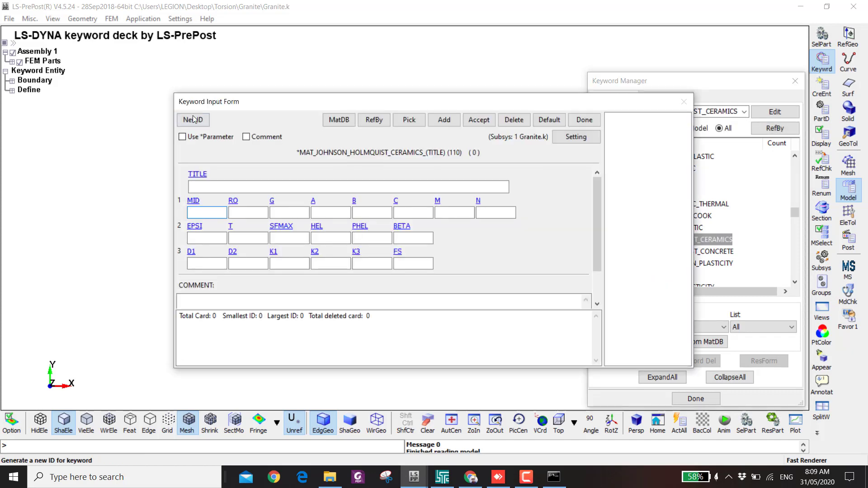
Step: Generate a new ID for the material and title it Granite
click(193, 120)
click(203, 186)
text(G)
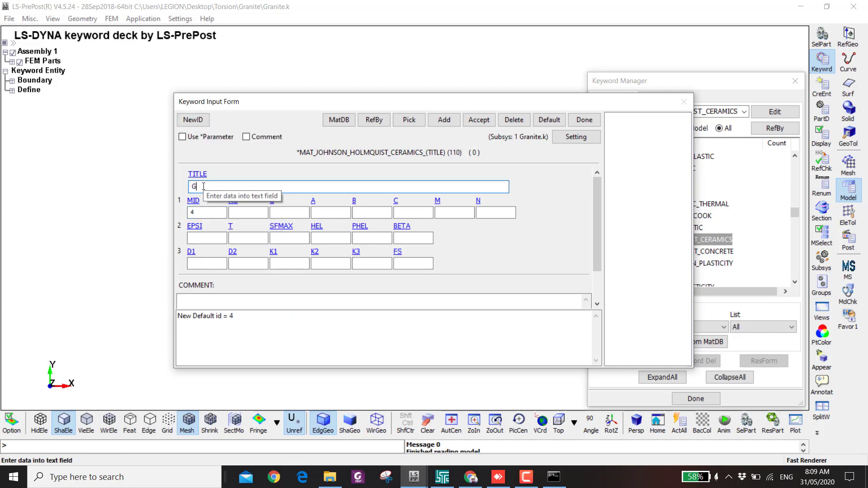
text(ranite)
key(Tab)
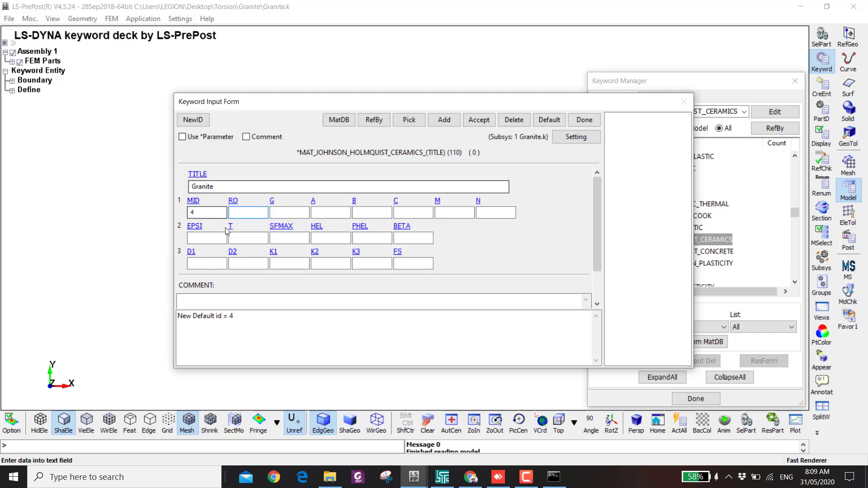
Step: Set the granite's RO to 2.7e-6, G to 21.1, A and B to 1, C to 0.0087, M to 0.88 and N to 0.82
click(253, 213)
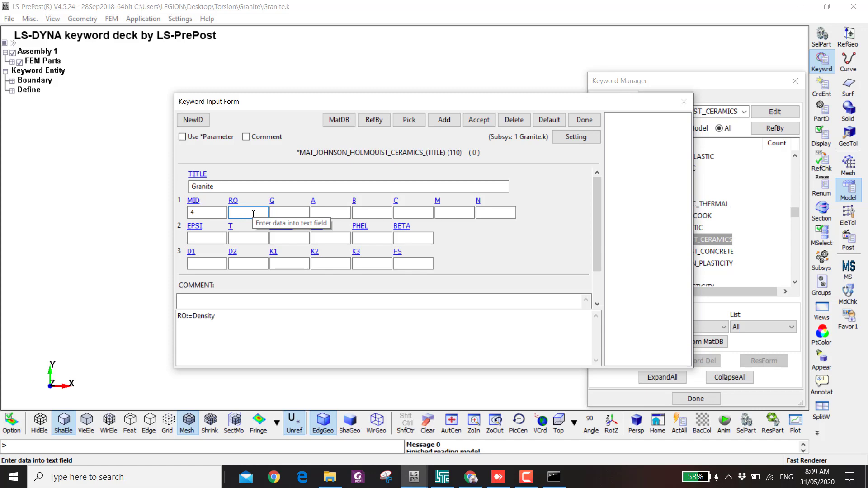
text(2.7e-6)
key(Tab)
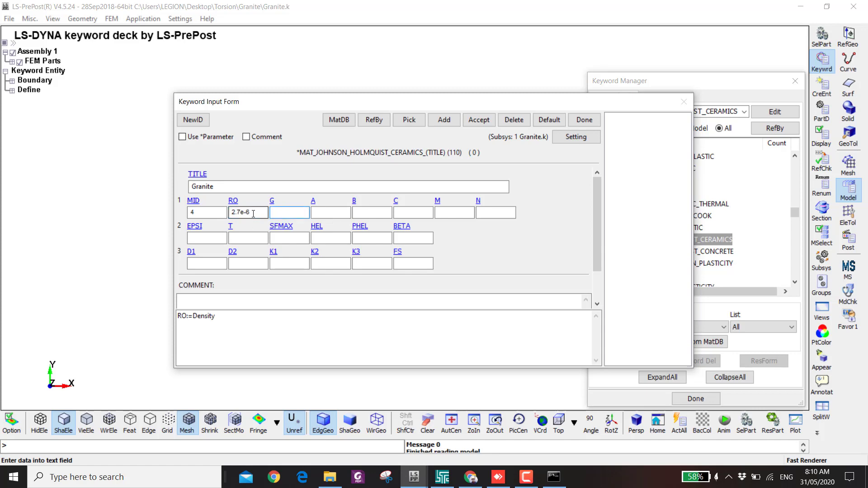
text(21.1)
key(Tab)
text(1)
key(Tab)
text(0.88)
key(Tab)
text(0)
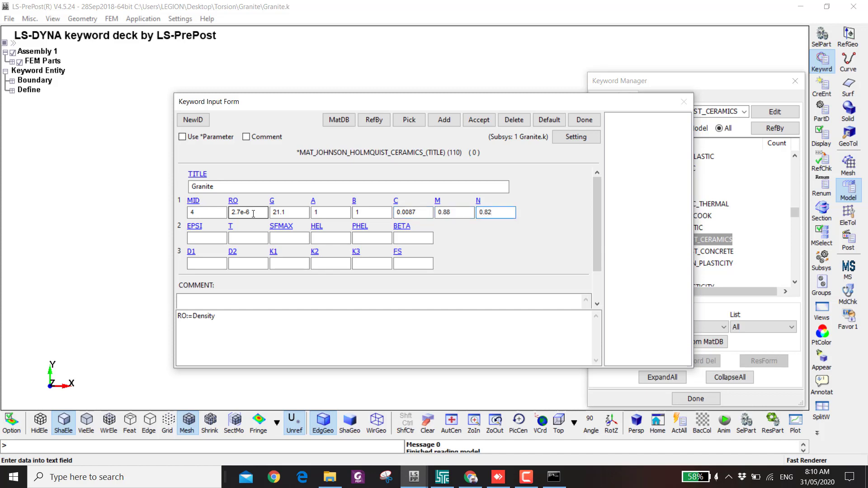
Step: Set the granite material's EPSI to 2.59e-8, T to 0.054, SFMAX to 0.25, HEL to 9.2 and PHEL to 5.2
click(196, 238)
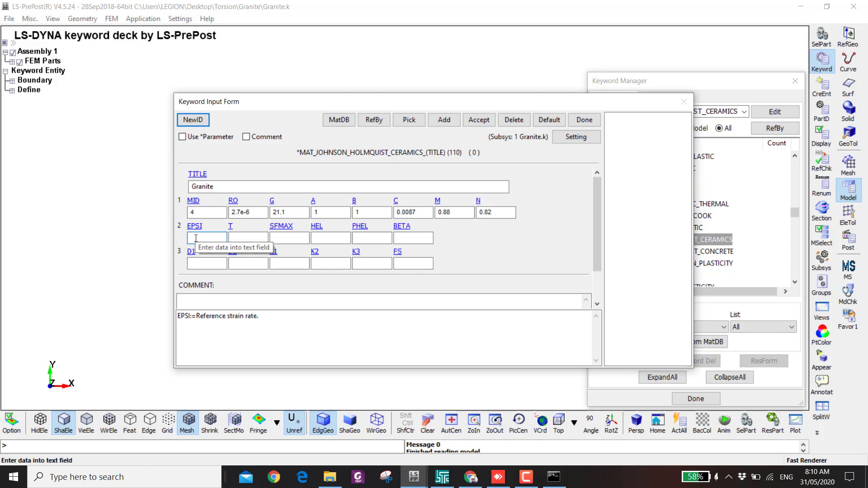
text(2.59e-8)
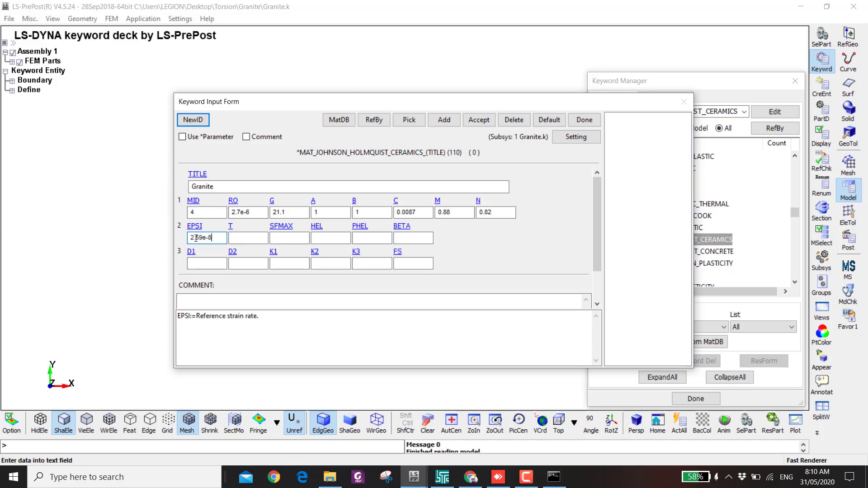
key(Tab)
click(242, 237)
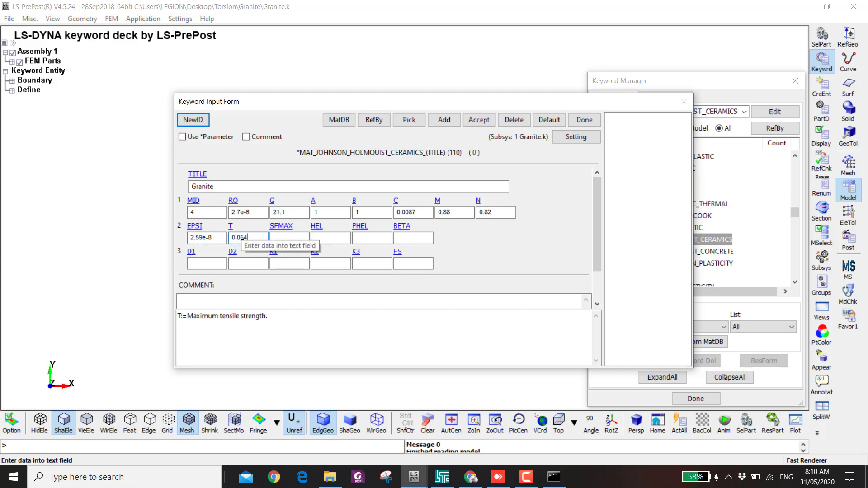
key(Tab)
click(291, 239)
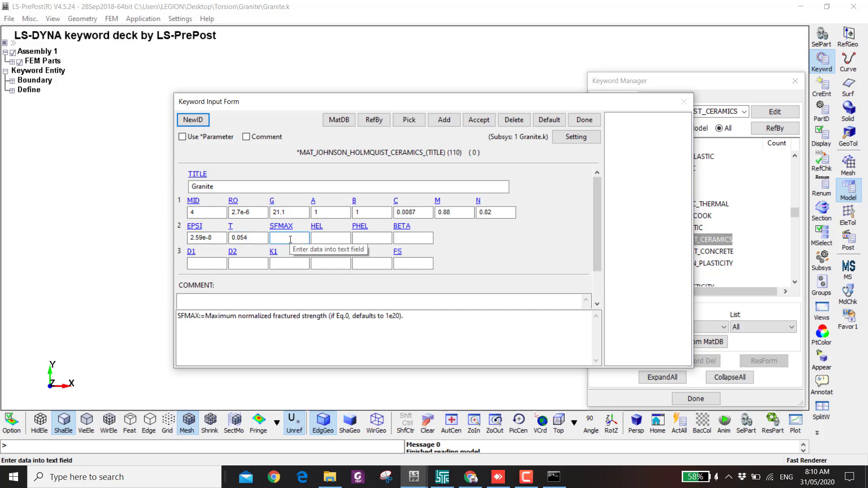
text(0.25)
click(330, 238)
text(9.2)
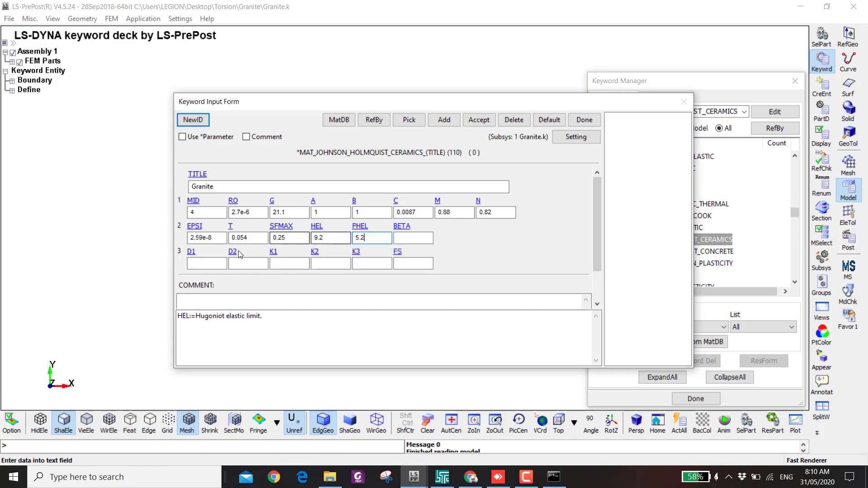
Step: Set the granite's D1 to 0.09, D2 to 0.3, K1 to 45.8 and FS to -1, and accept the material card
click(215, 263)
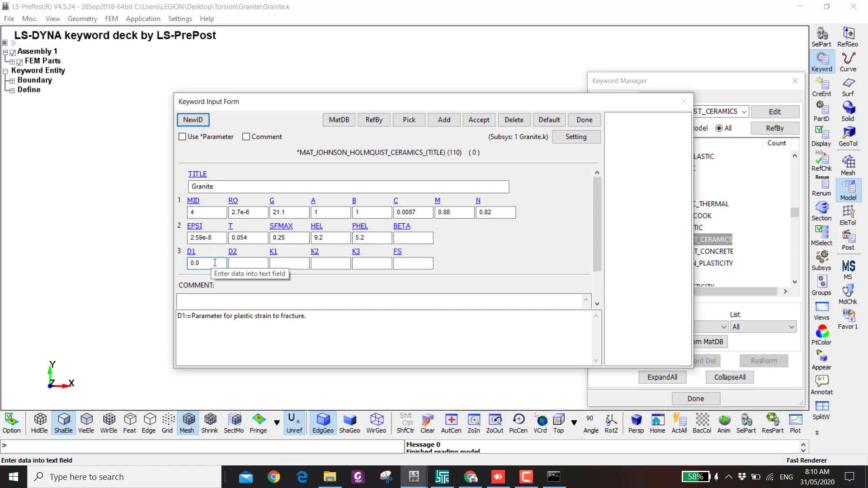
text(0.09)
key(Tab)
text(0)
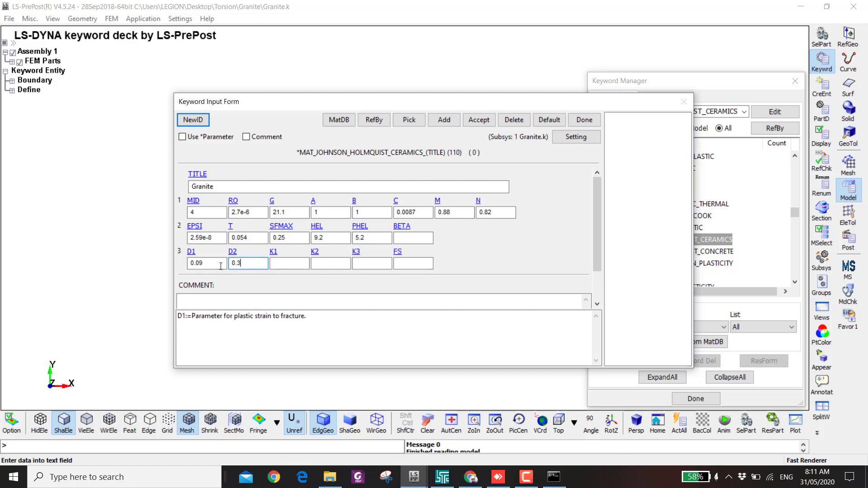
click(267, 264)
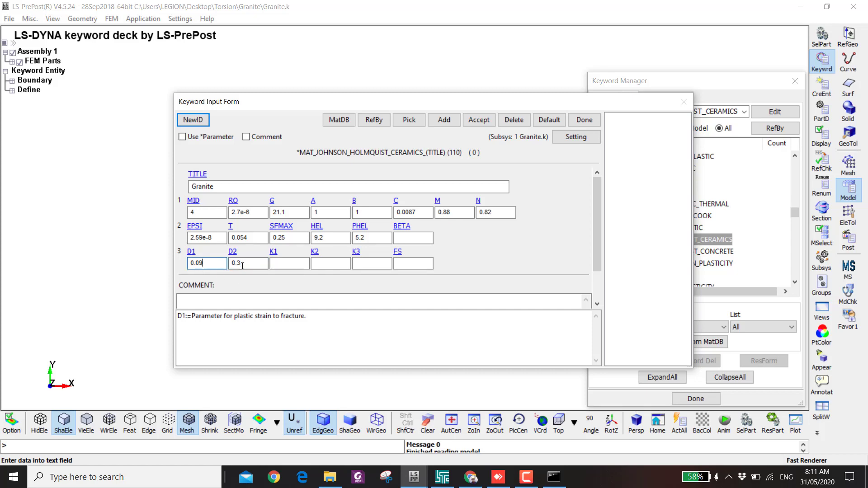
click(278, 266)
text(45)
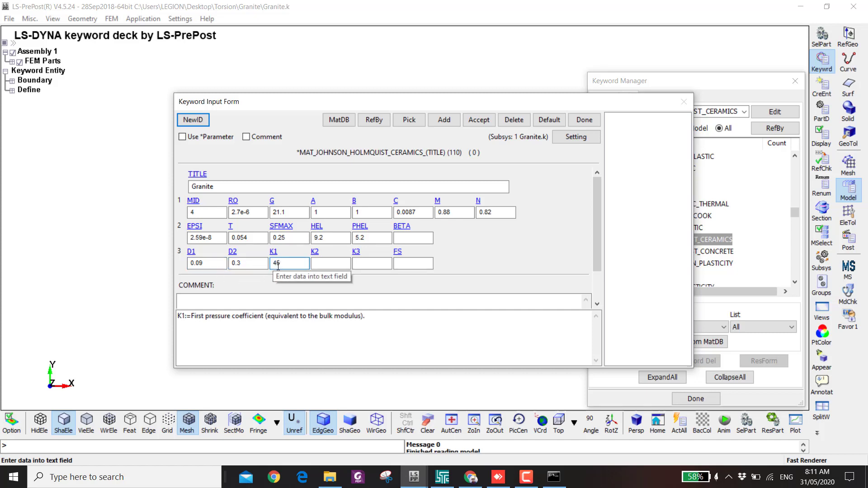
text(.8)
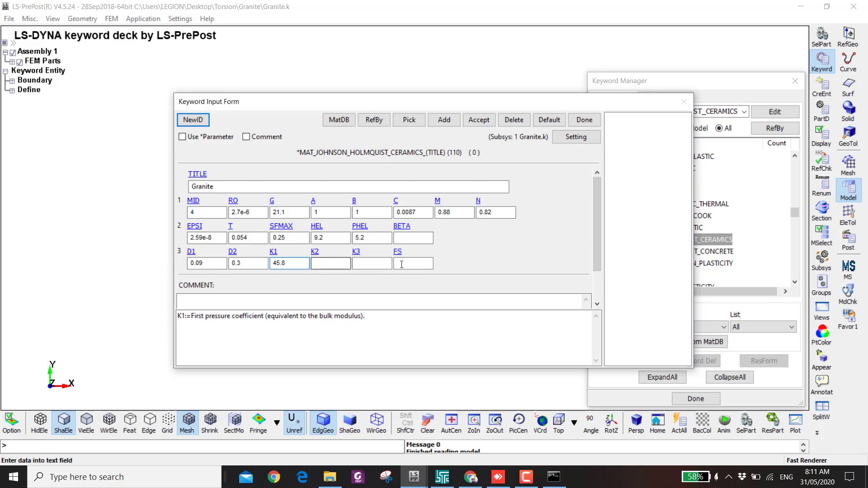
click(401, 264)
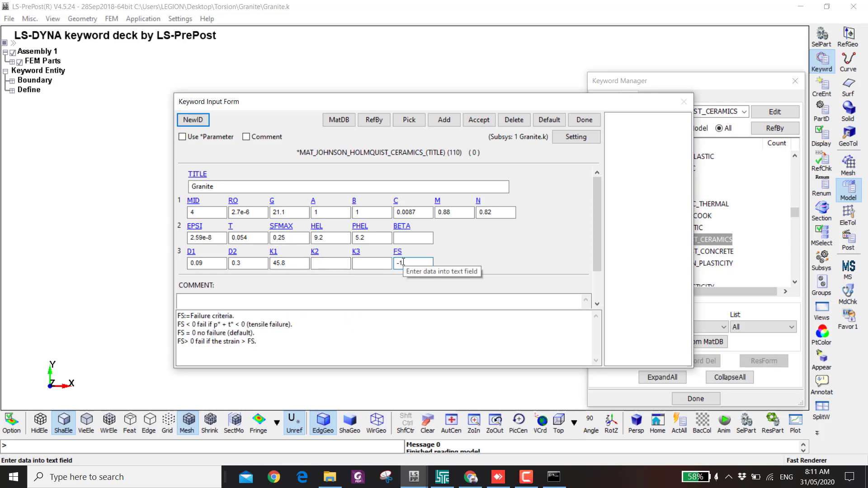
click(482, 119)
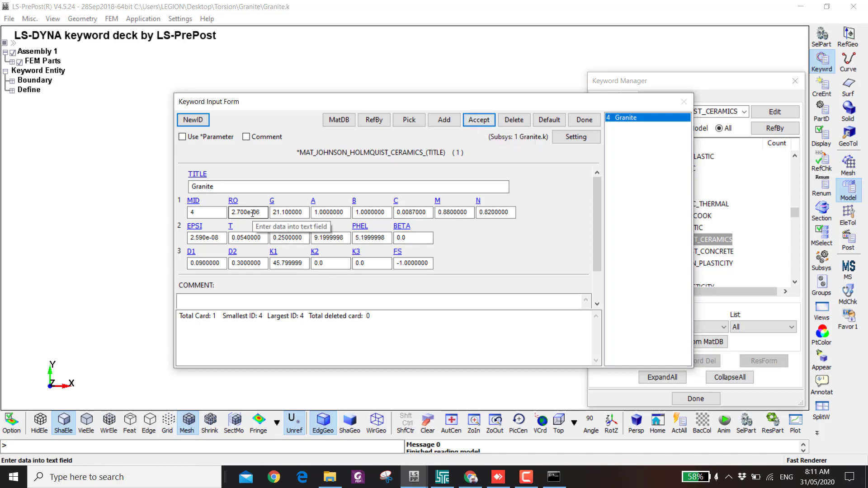
Step: Switch to Chrome and check the units of the granite parameters in Table 4 of the granite edge damage paper
click(288, 212)
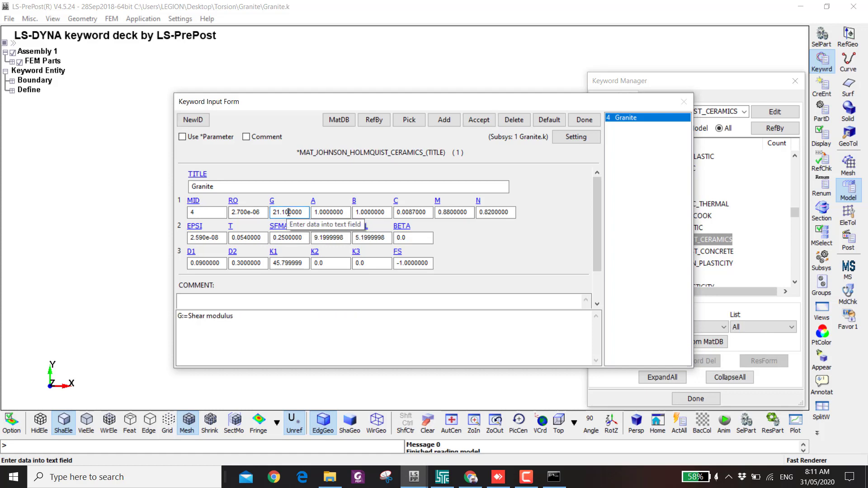
click(471, 477)
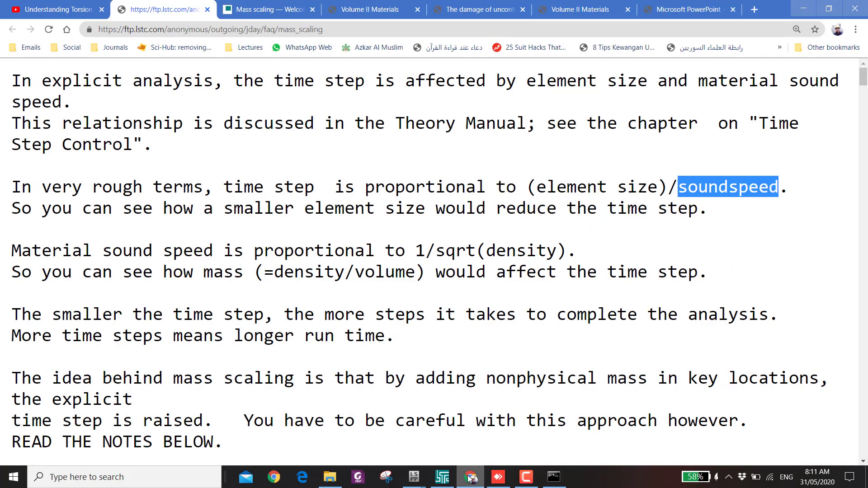
click(467, 10)
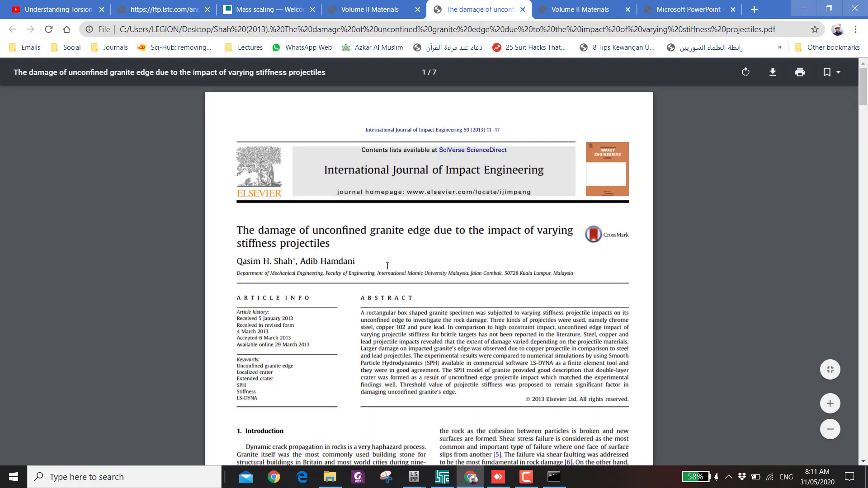
drag(238, 261, 293, 262)
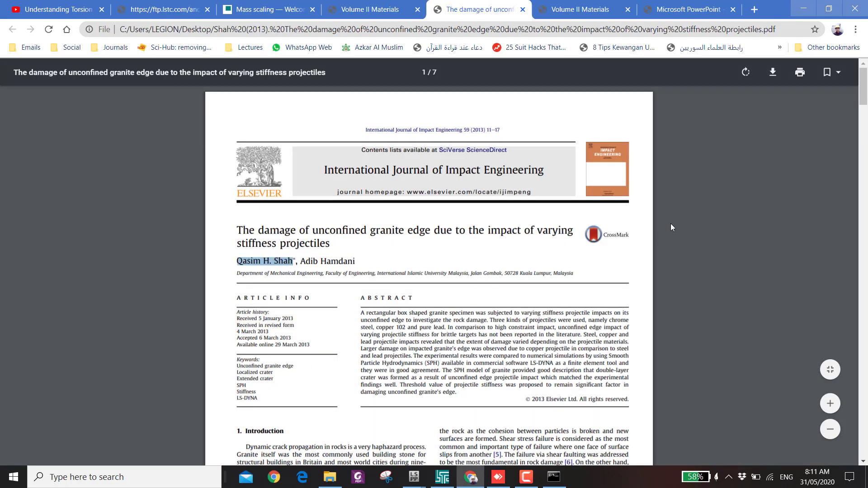
drag(863, 85, 856, 254)
ctrl+scroll(311, 140, up, 3)
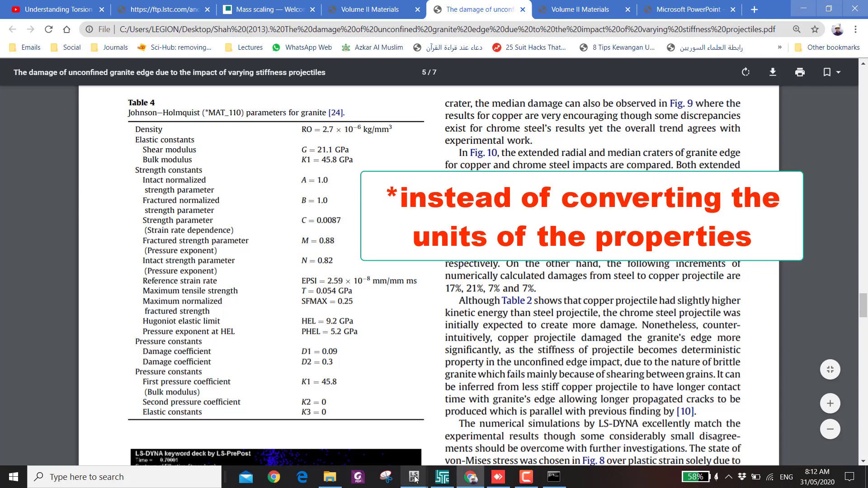
Step: Return to LS-PrePost, accept the Granite material card again and close its input form
mouse_move(414, 477)
click(573, 427)
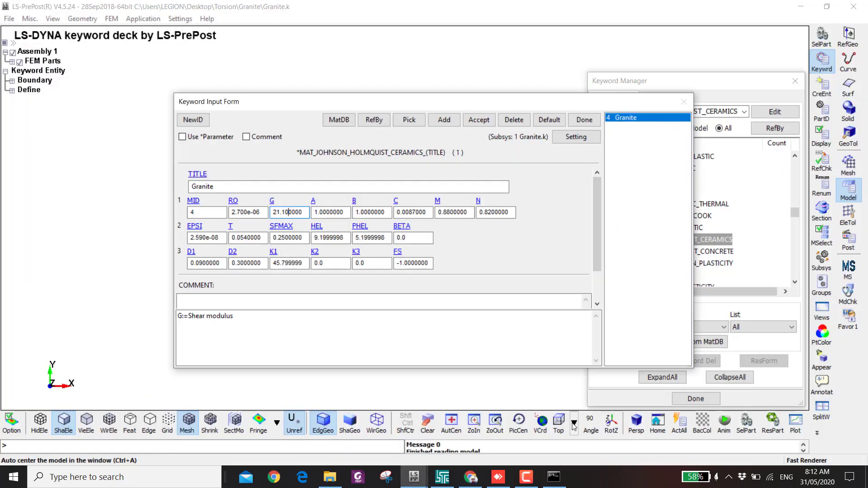
click(482, 122)
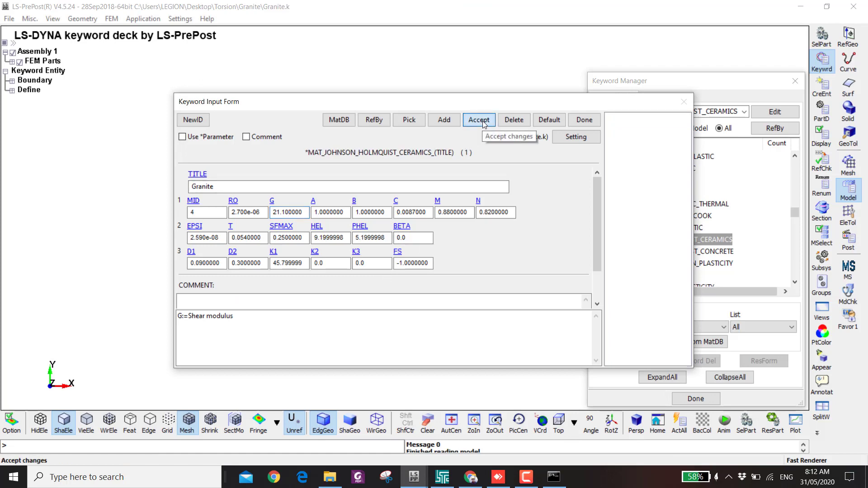
click(574, 123)
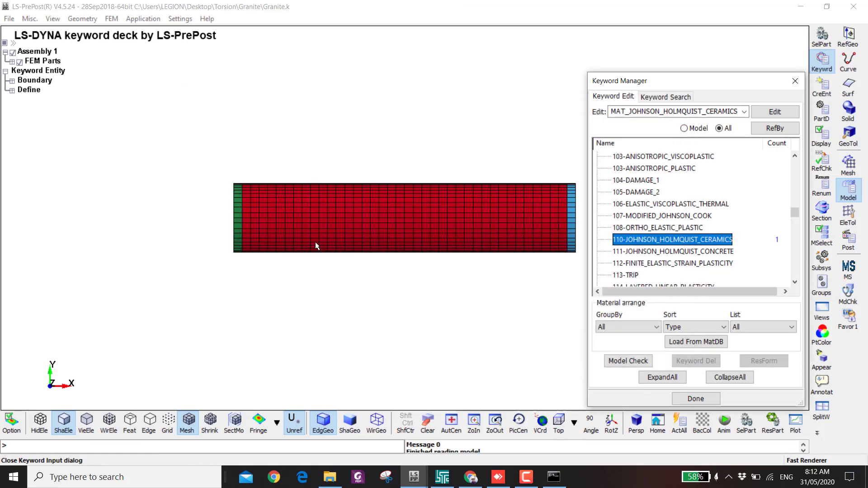
Step: Set up a Scale transform in the XYZ direction about the origin 0,0,0 with a scale factor of 1000
click(271, 231)
drag(504, 199, 351, 231)
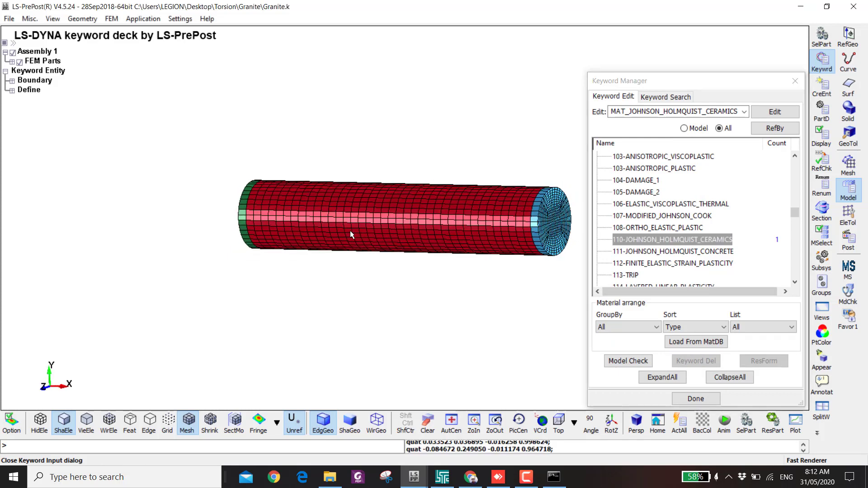
click(848, 213)
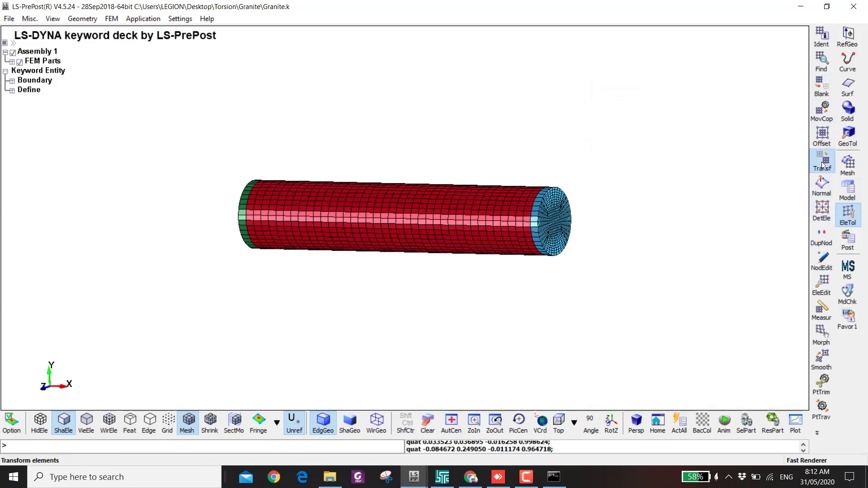
click(823, 163)
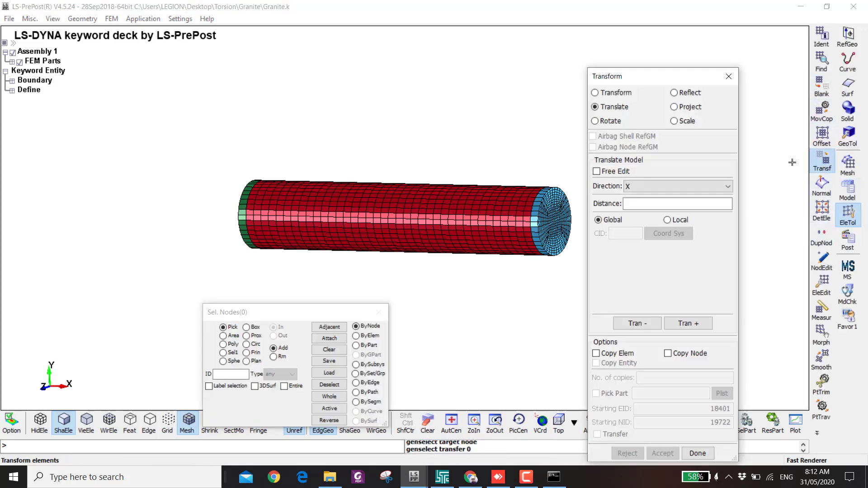
click(674, 121)
click(647, 173)
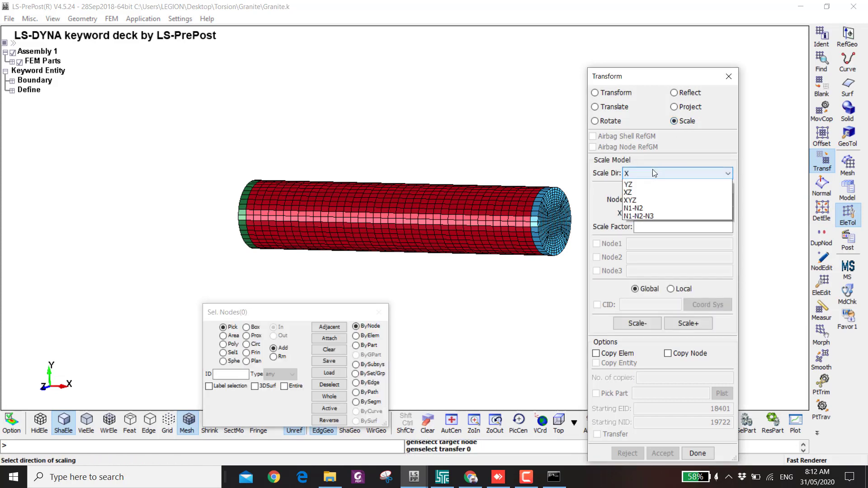
click(638, 232)
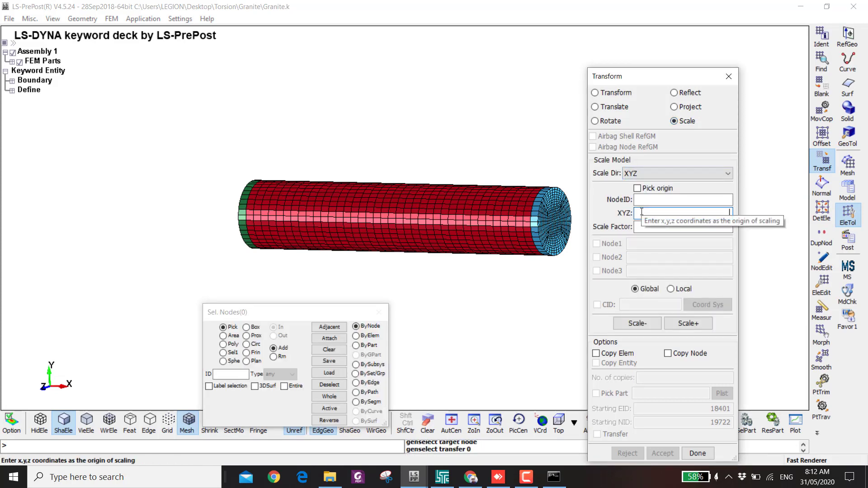
text(0.0)
text(,0)
click(652, 228)
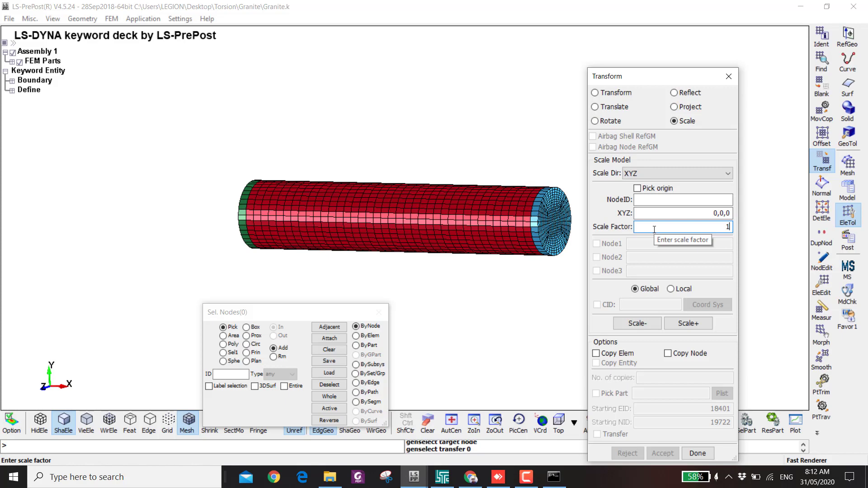
text(1000)
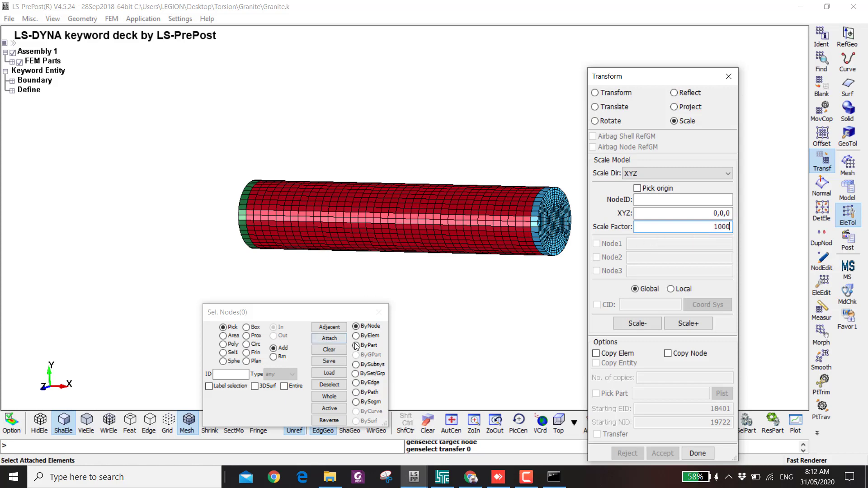
Step: Select the nodes of the whole model by part, scale them up and accept the transformation
click(356, 345)
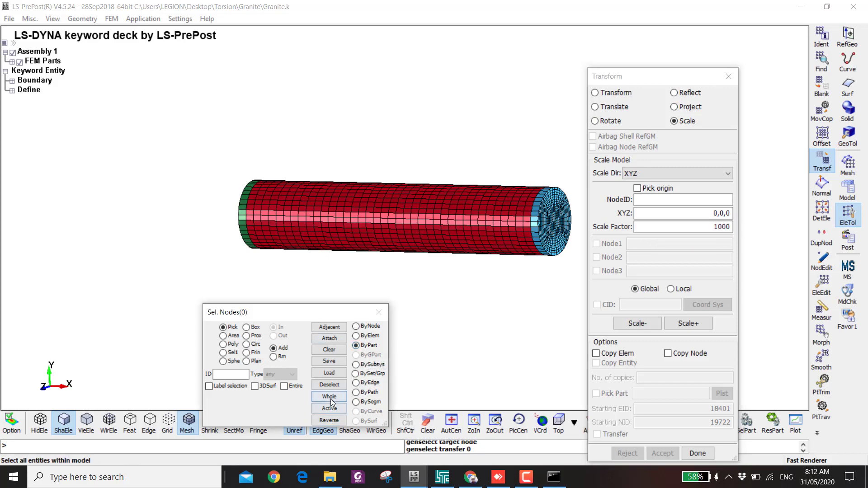
click(329, 397)
click(683, 324)
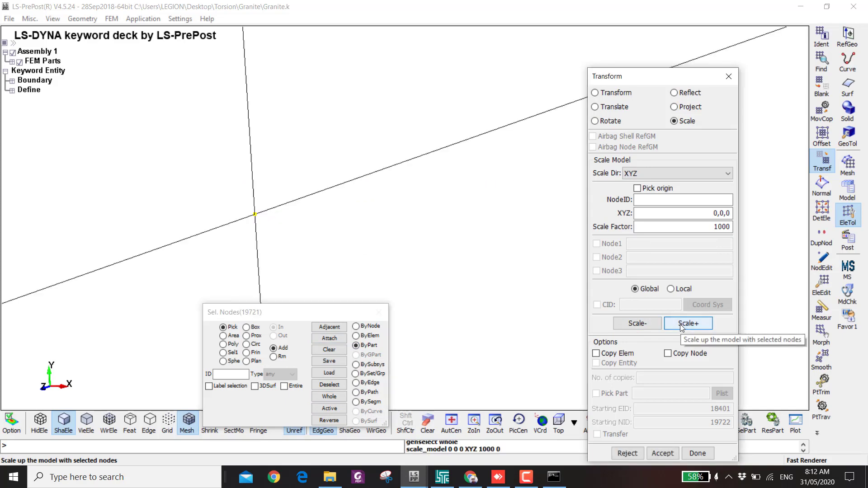
click(452, 424)
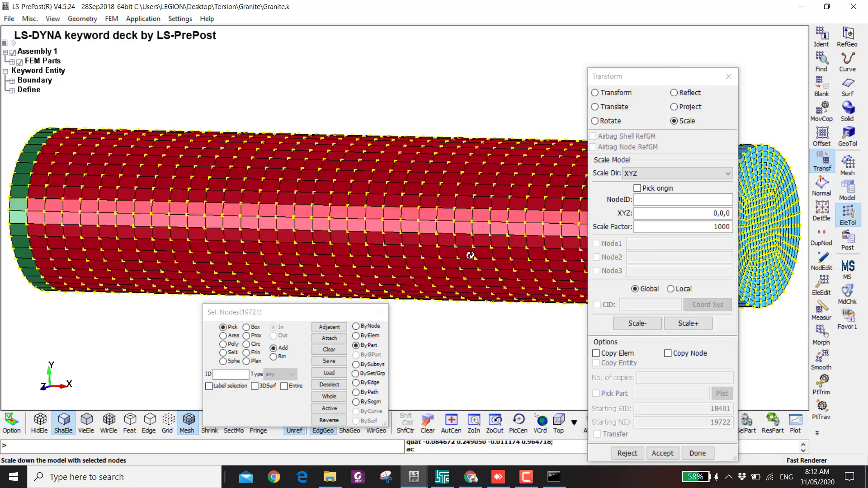
click(664, 454)
click(665, 454)
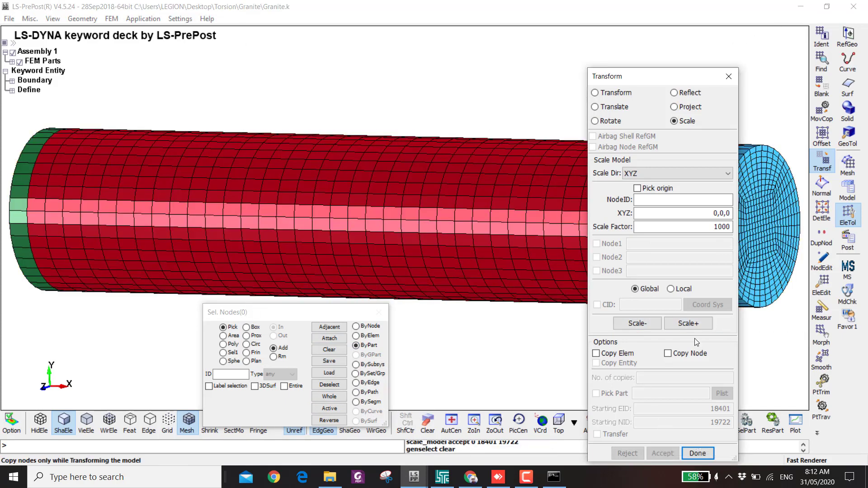
Step: Measure the cylinder's length between a node on the blue end and a node on the green end
click(822, 312)
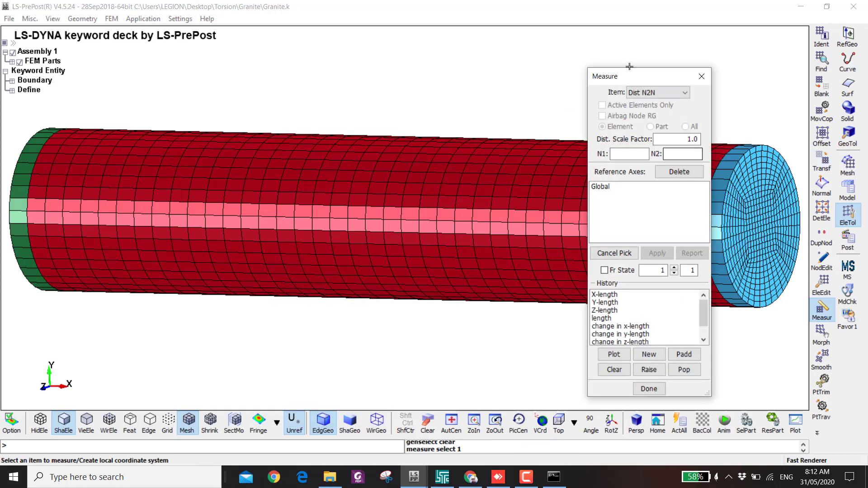
click(720, 239)
click(11, 213)
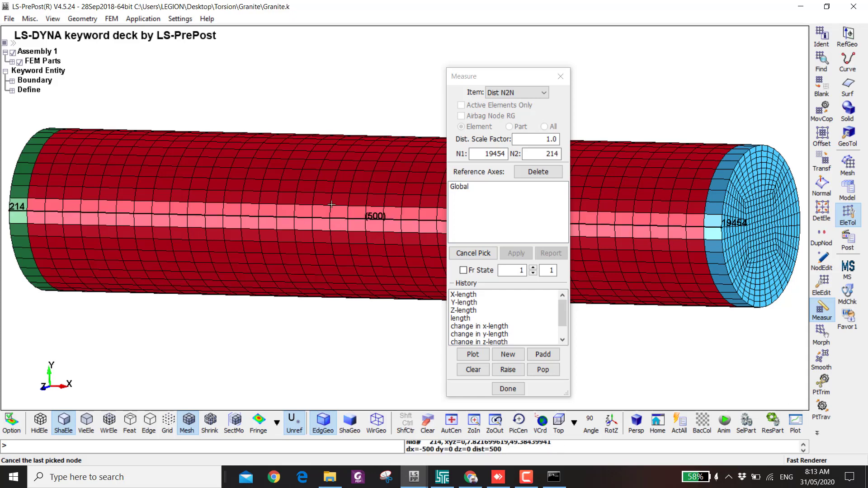
Step: Limit the Keyword Manager to keywords of the current model and expand the CONTROL group
click(847, 189)
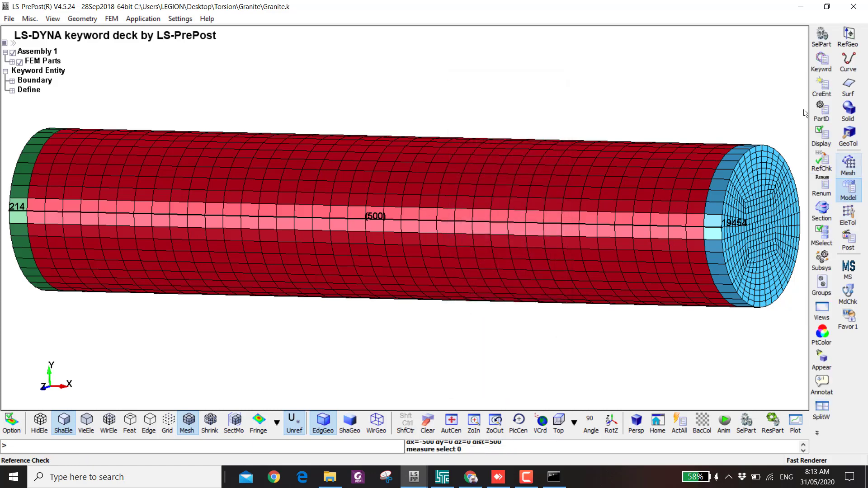
click(823, 65)
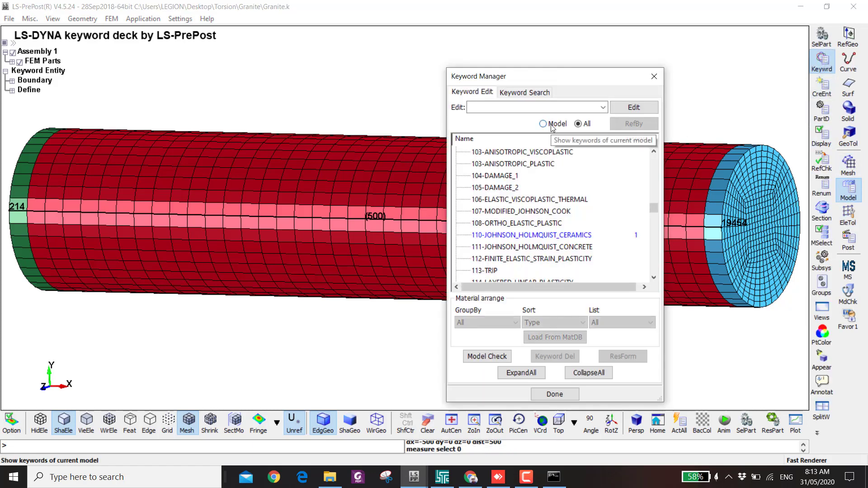
click(552, 127)
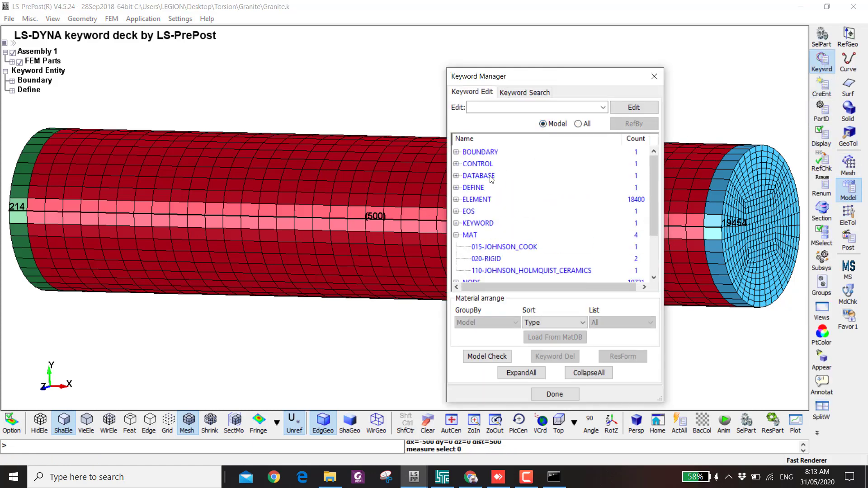
double_click(479, 165)
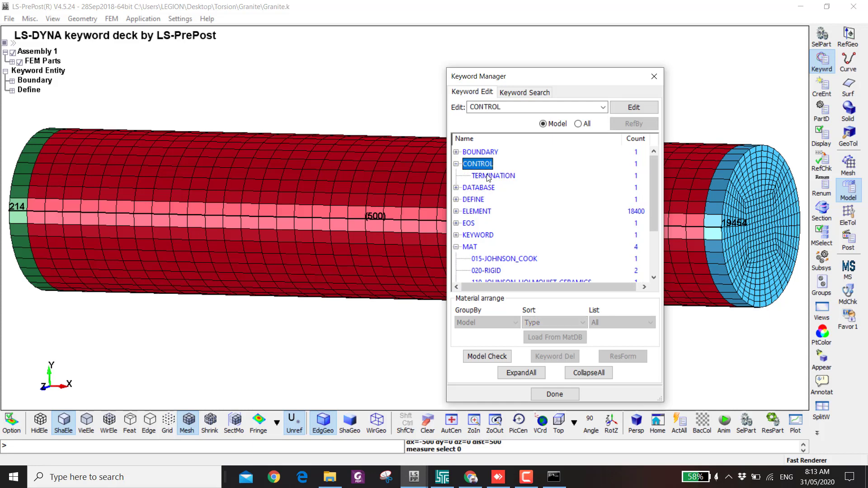